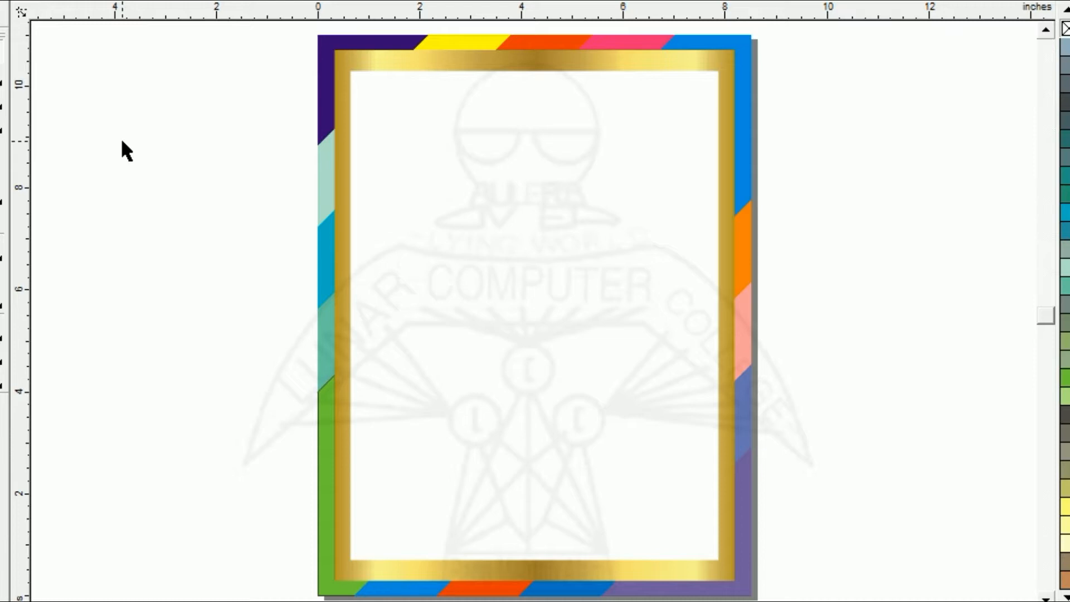
- Examine the finished sample page border, checking its coloured diagonal segments and the inner gold gradient frame
left_click(321, 55)
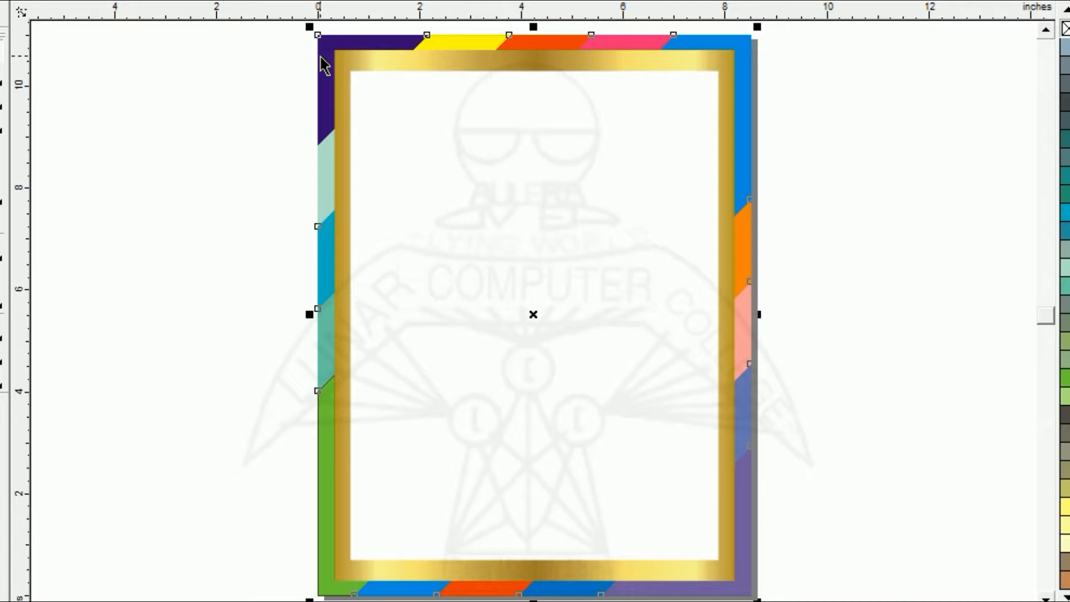
key("z")
left_click_drag(687, 110, 787, 118)
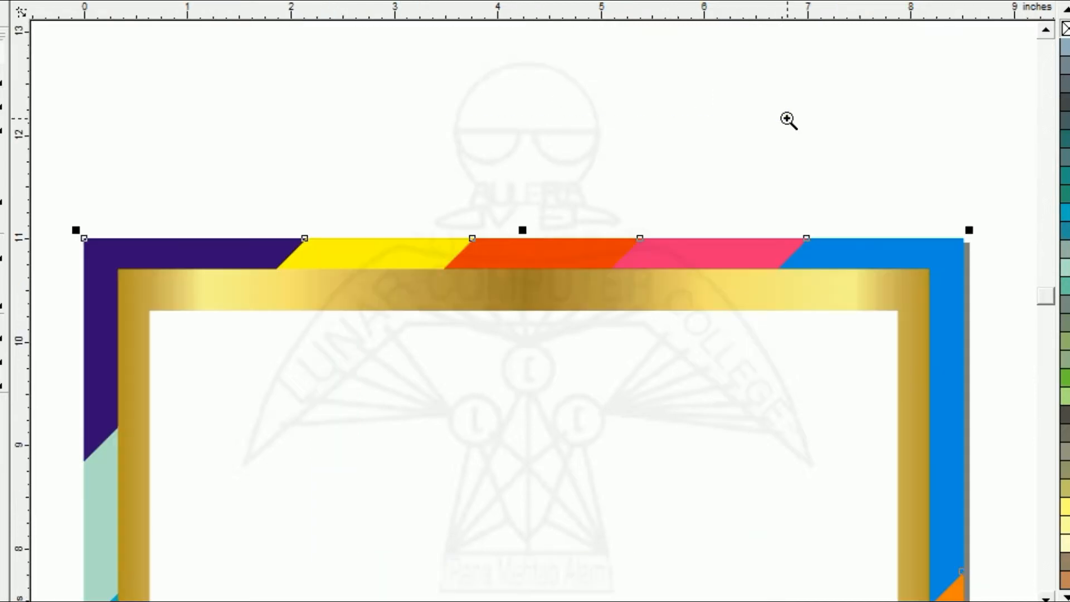
left_click(358, 172)
left_click(365, 281)
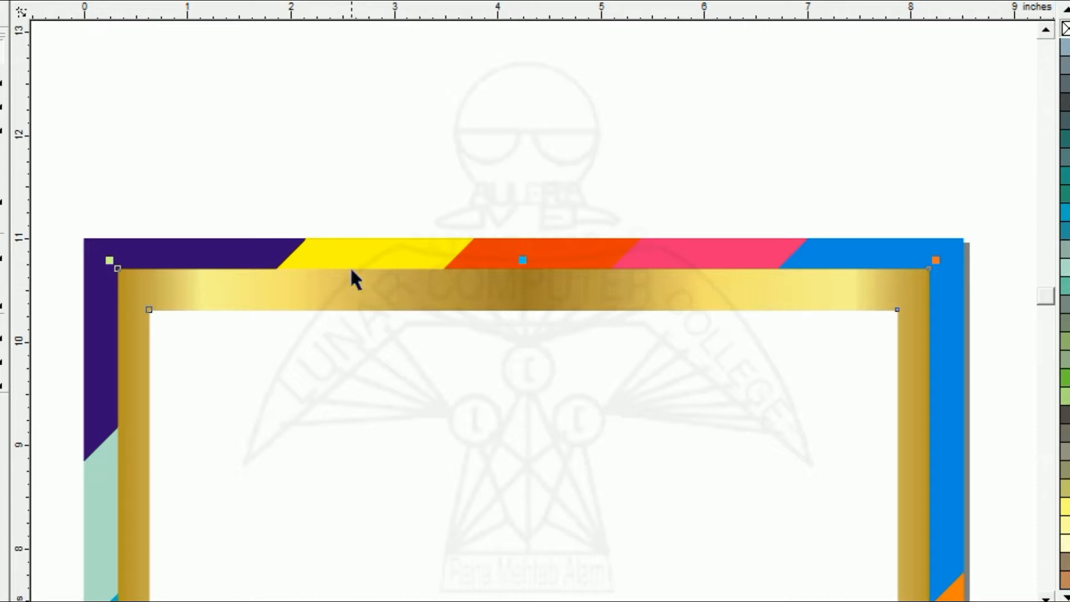
left_click(348, 298)
left_click(328, 212)
left_click(331, 296)
left_click(337, 250)
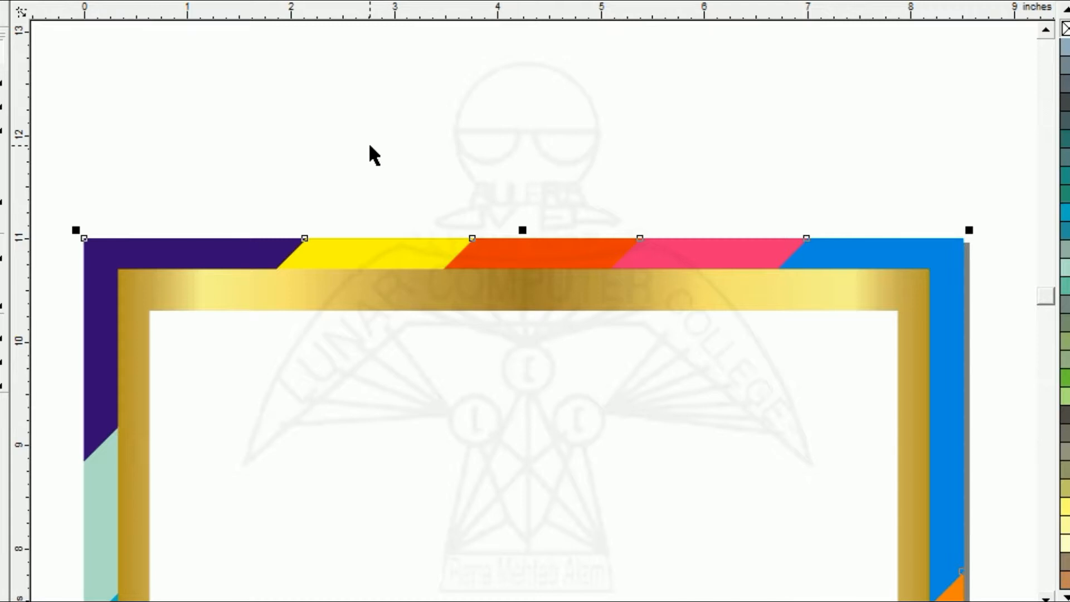
key("F4")
left_click(222, 159)
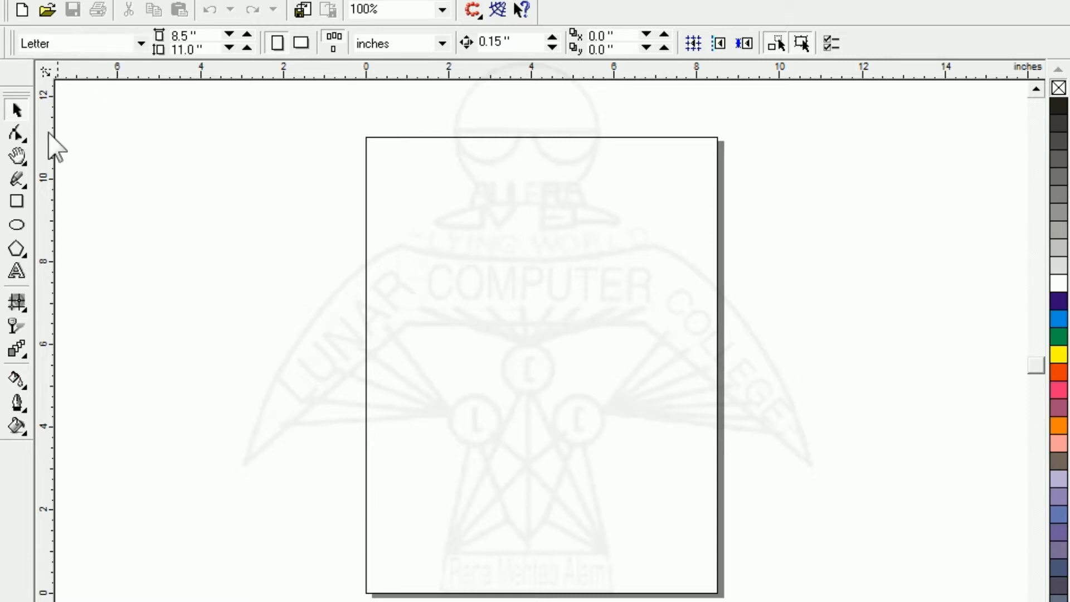
- Create a rectangle matching the 8.5 × 11 in page and a concentric smaller copy about 7.84 × 10.14 in
double_click(18, 202)
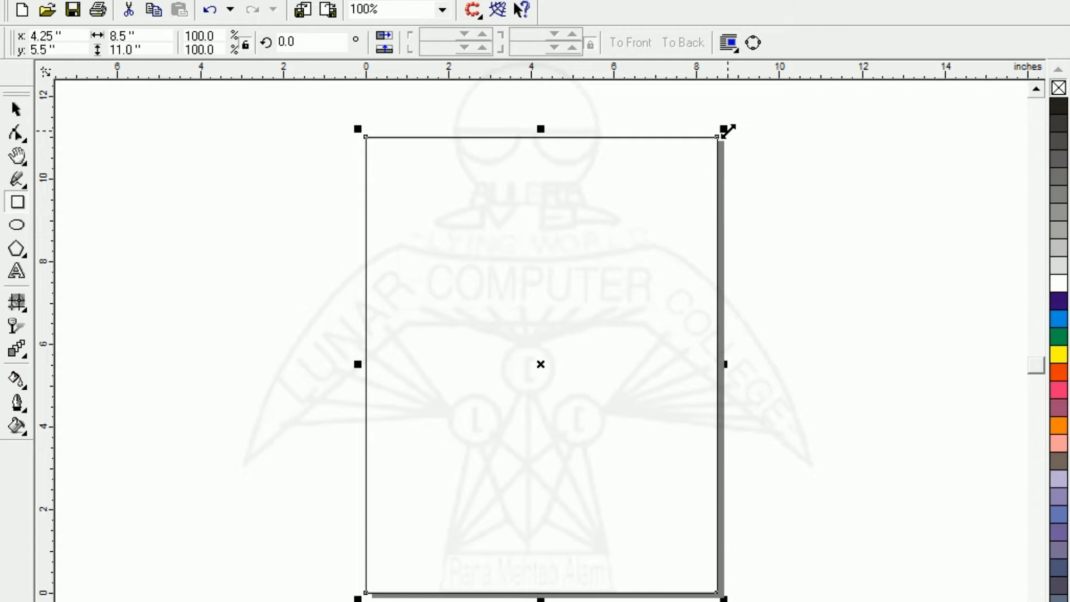
left_click_drag(729, 131, 715, 137)
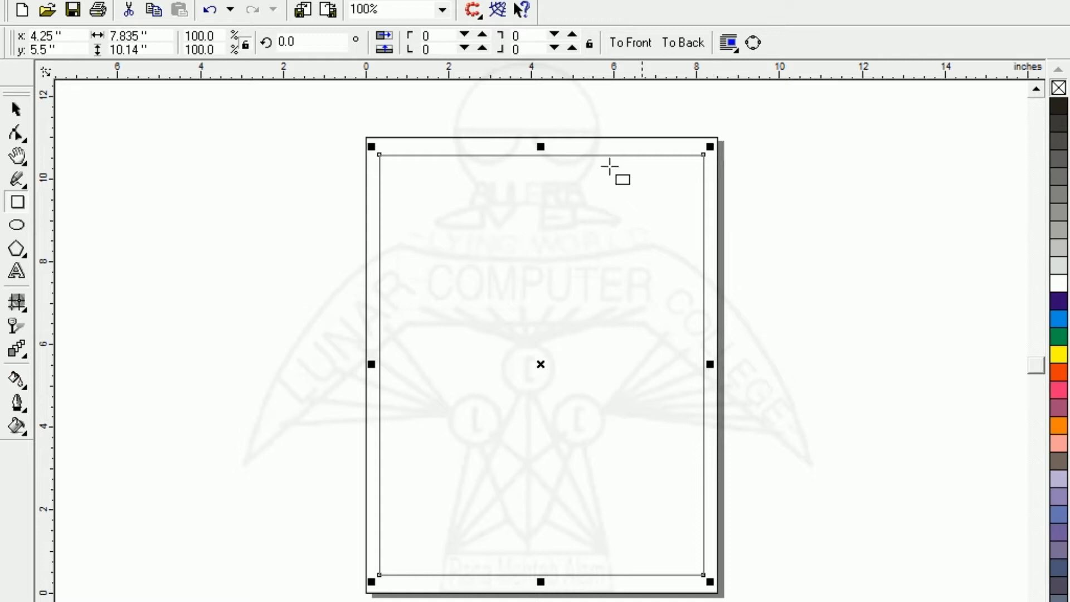
left_click(15, 109)
left_click(131, 192)
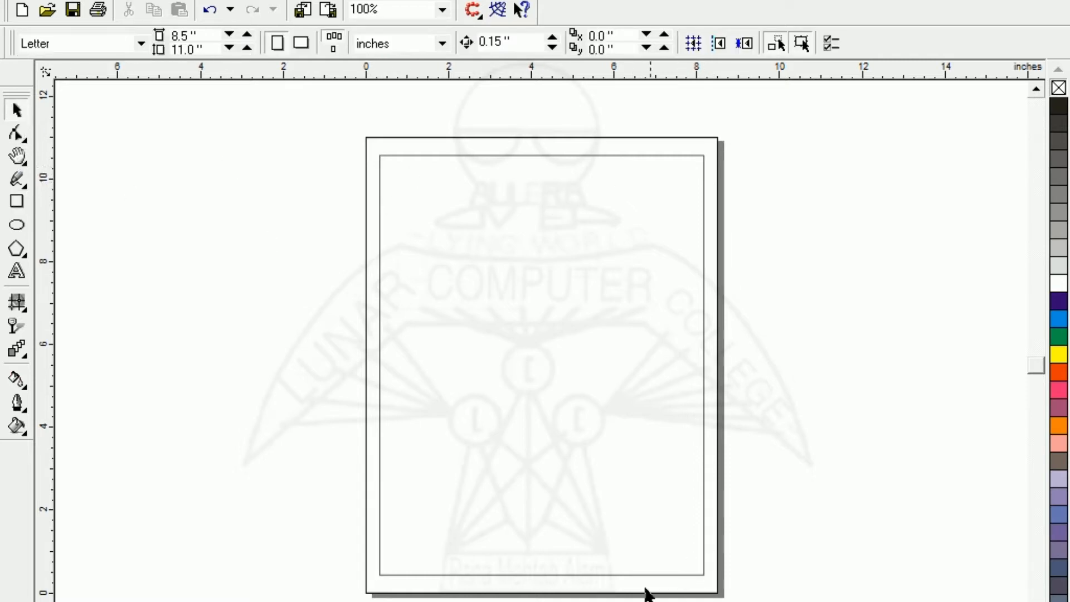
- Stretch the inner rectangle symmetrically about its centre to a height of about 10.36 in
left_click(519, 352)
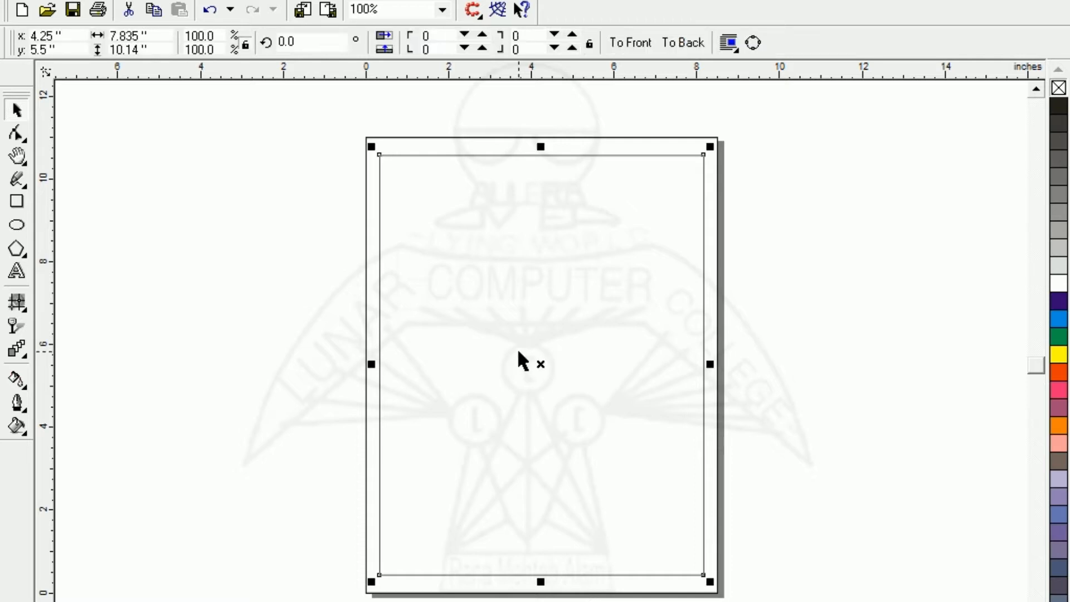
left_click_drag(540, 581, 541, 580)
left_click(325, 489)
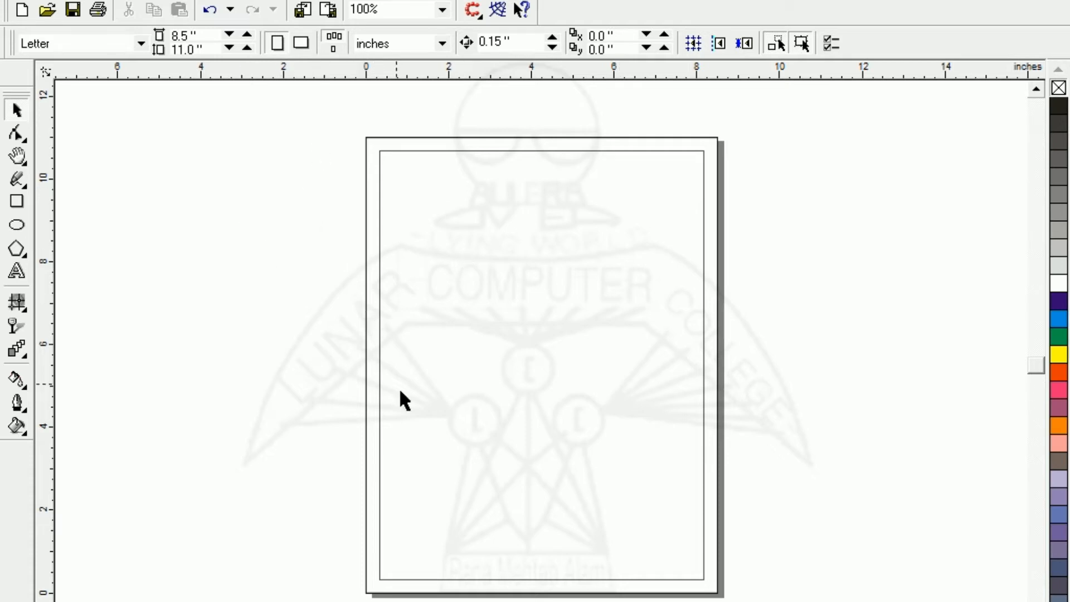
- Trim the page-size rectangle with the inner rectangle to make a hollow border frame
left_click_drag(400, 391, 774, 601)
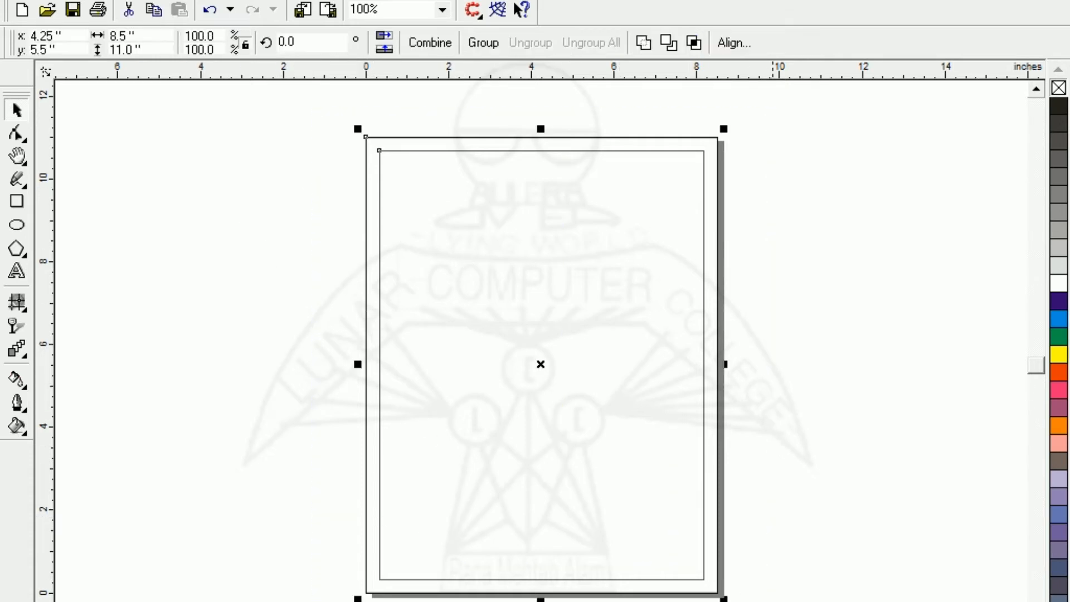
left_click(669, 43)
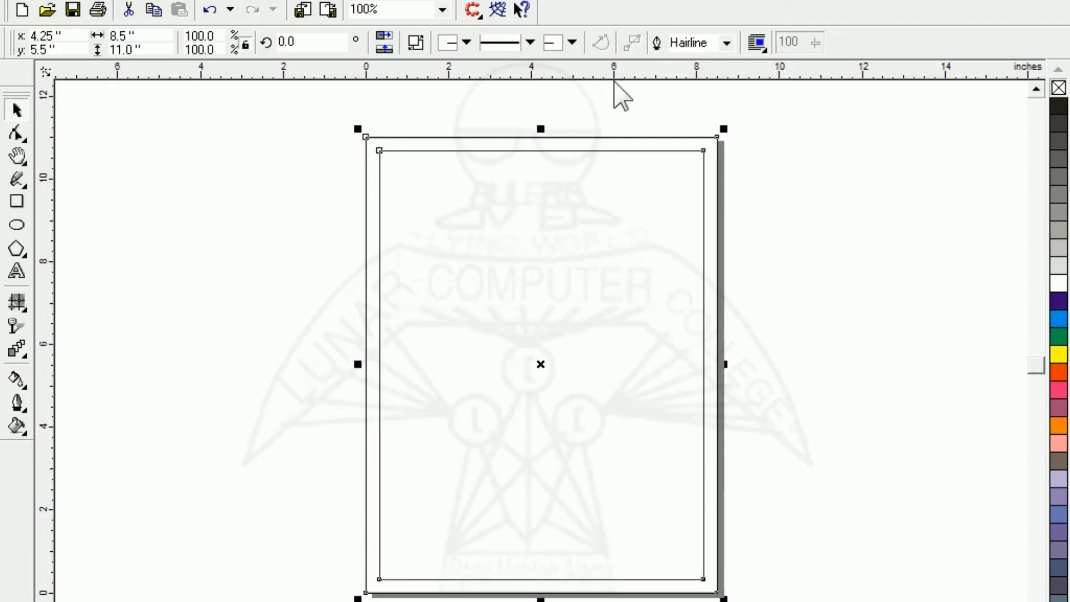
left_click(280, 187)
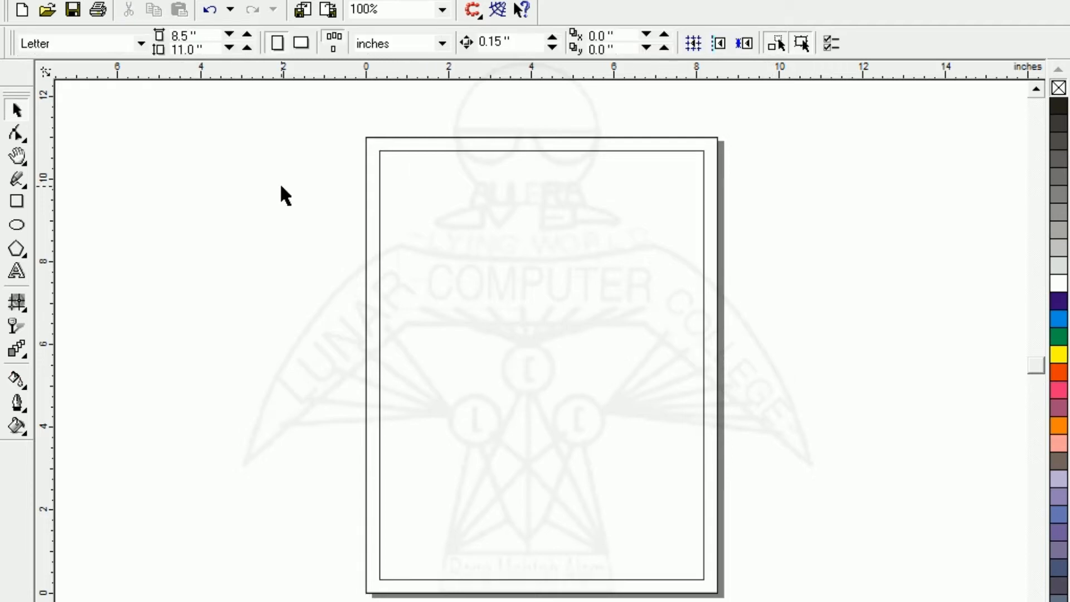
- Try a blue fill on the trimmed border frame and undo it
left_click(372, 253)
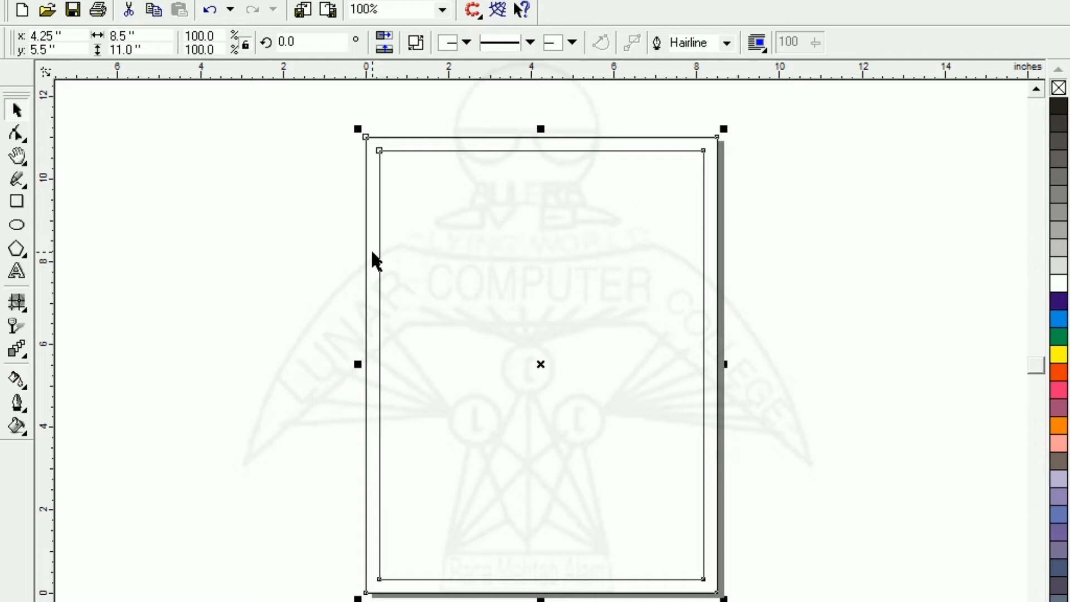
left_click(1058, 319)
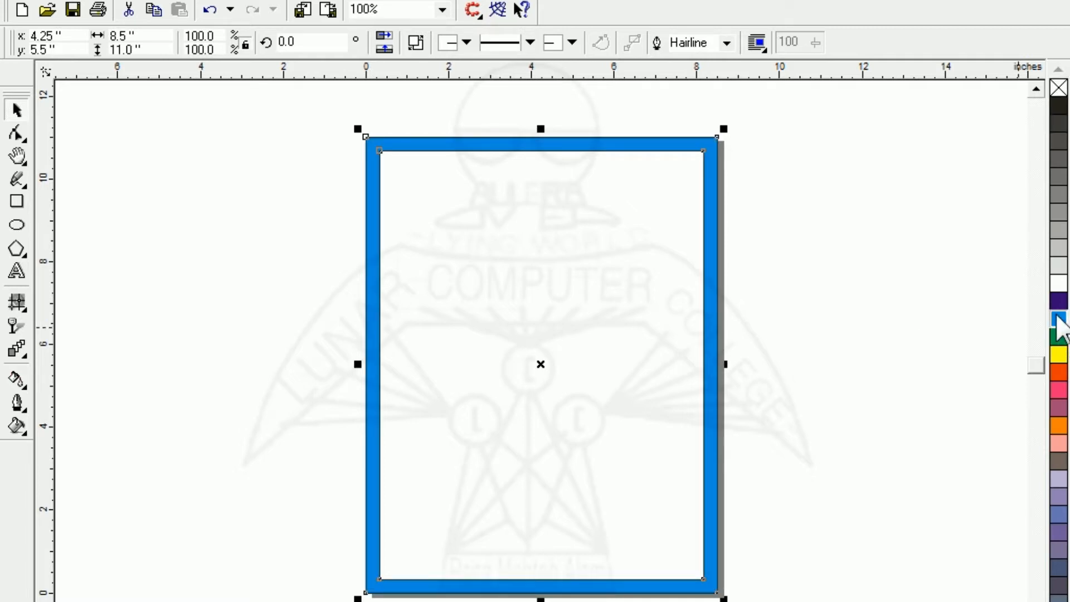
left_click(651, 252)
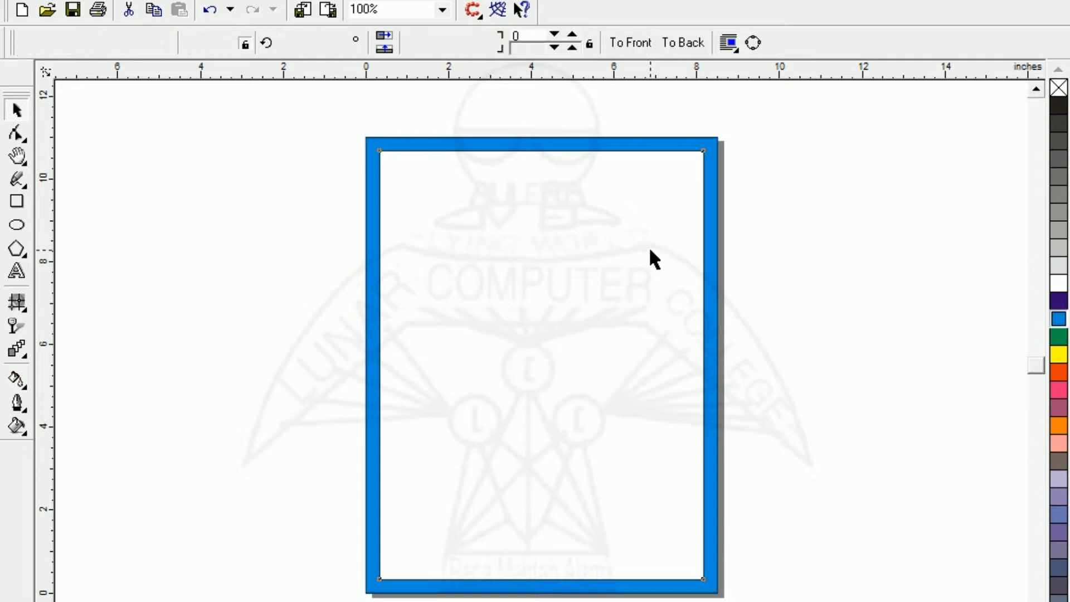
key("ctrl+z")
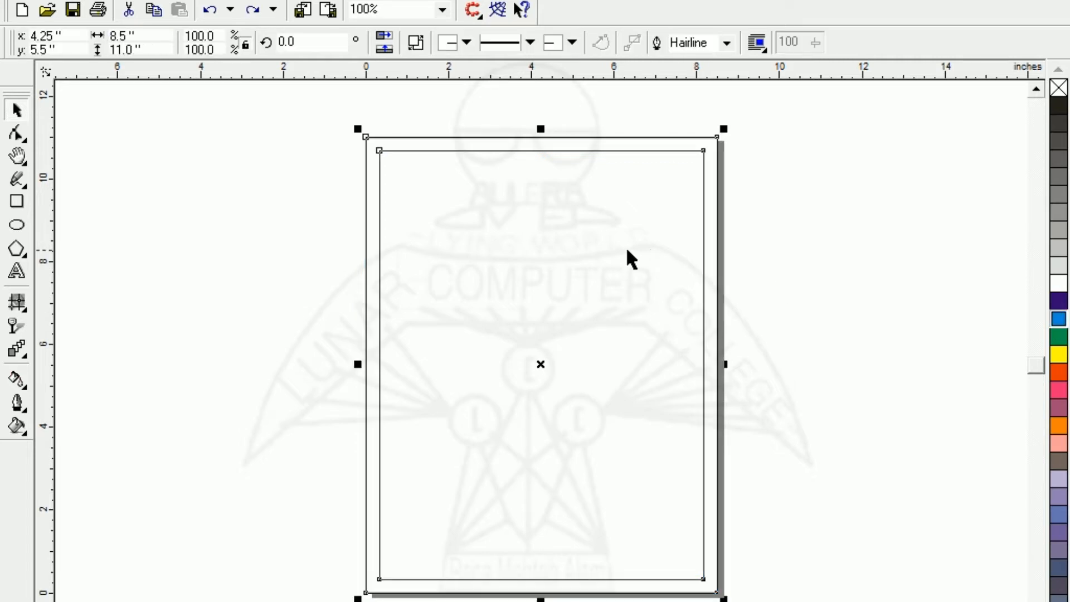
- Pull the leftover inner rectangle out of the border frame and delete it
left_click(475, 241)
left_click_drag(545, 368, 906, 375)
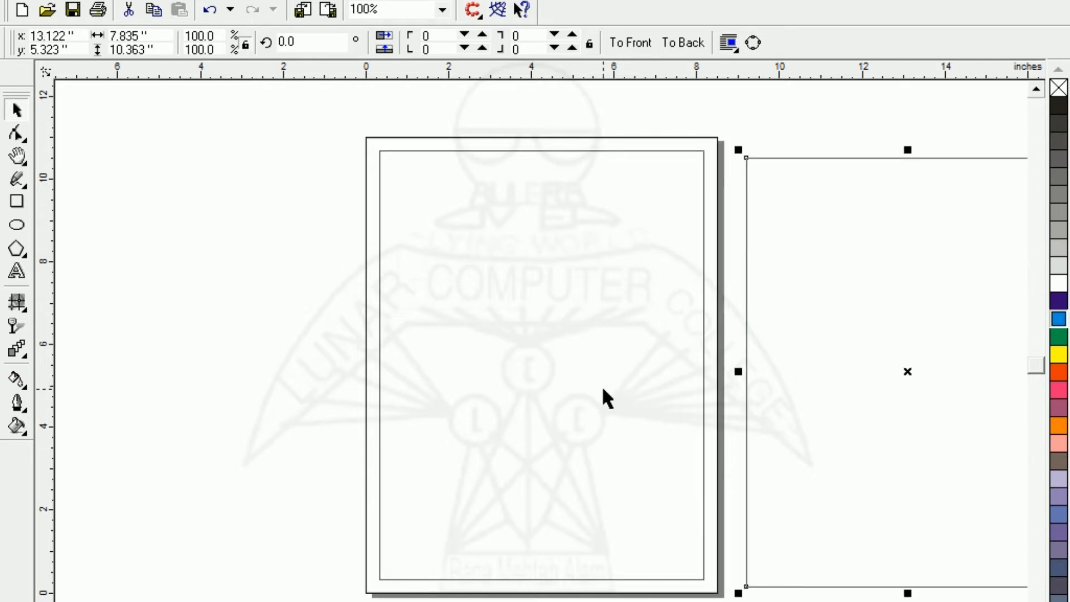
left_click_drag(833, 384, 547, 342)
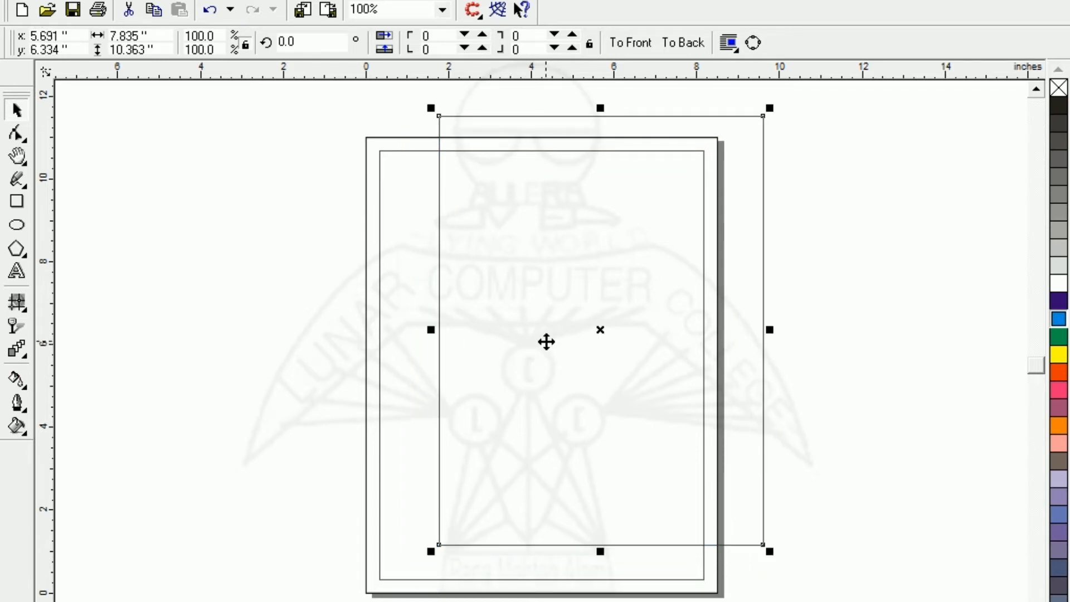
key("Delete")
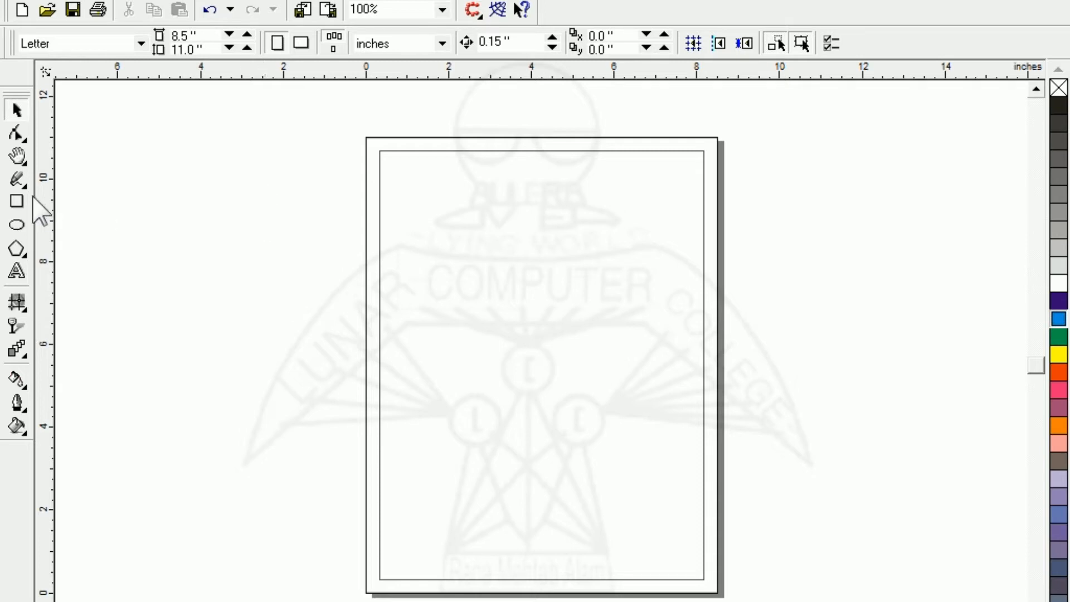
- Draw a 45-degree diagonal line across the frame's upper-left corner, spanning about 8.2 in horizontally and vertically
left_click(17, 180)
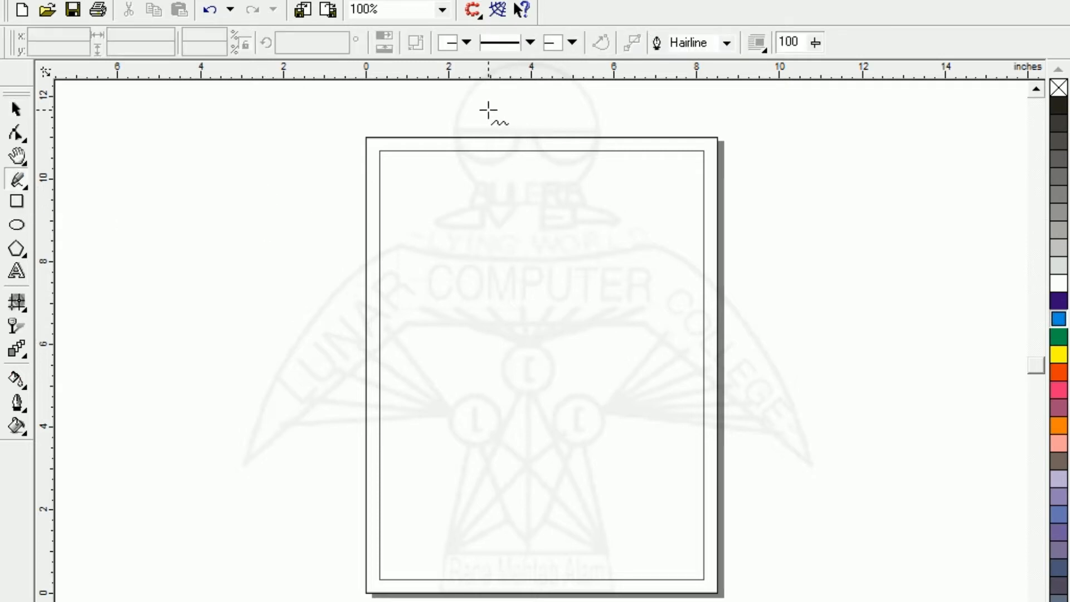
left_click(488, 105)
left_click(331, 260)
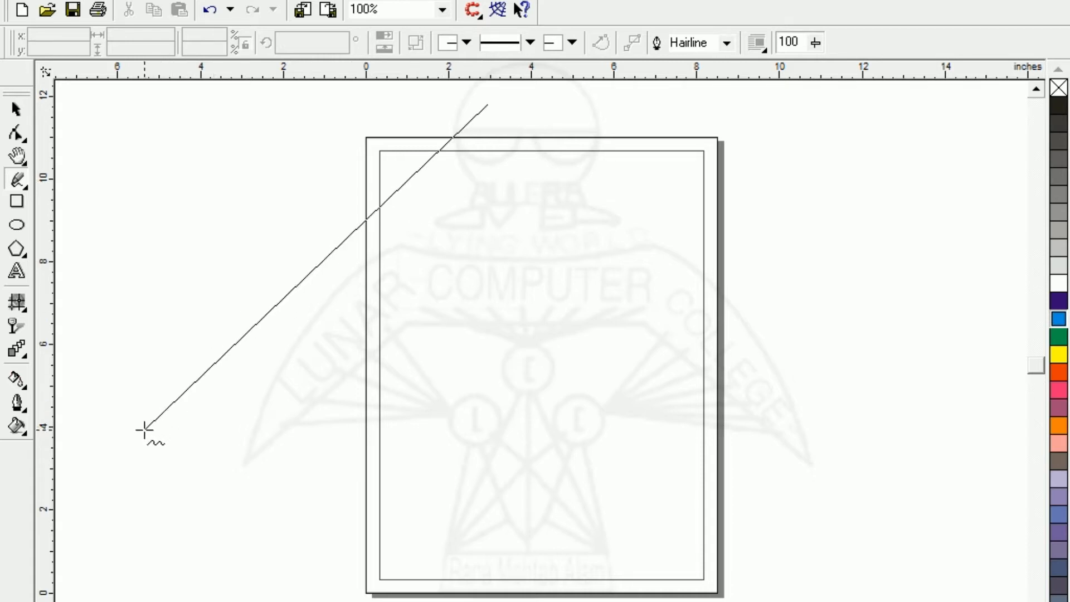
left_click(146, 444)
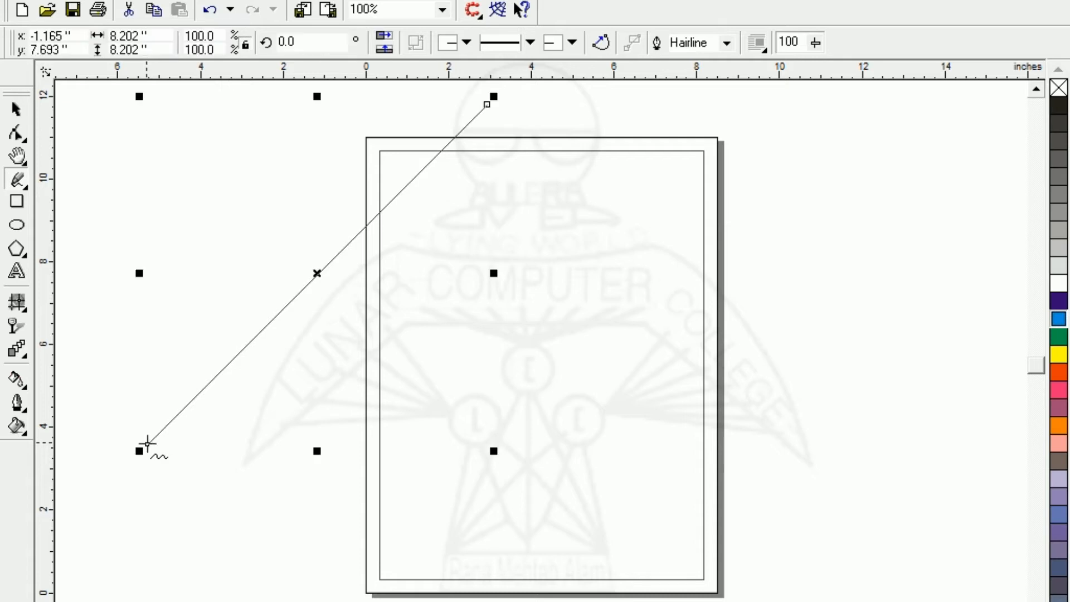
- Duplicate the diagonal line about 1.7 in to the right and repeat the duplication to get four evenly spaced parallel lines
left_click_drag(320, 271, 389, 268)
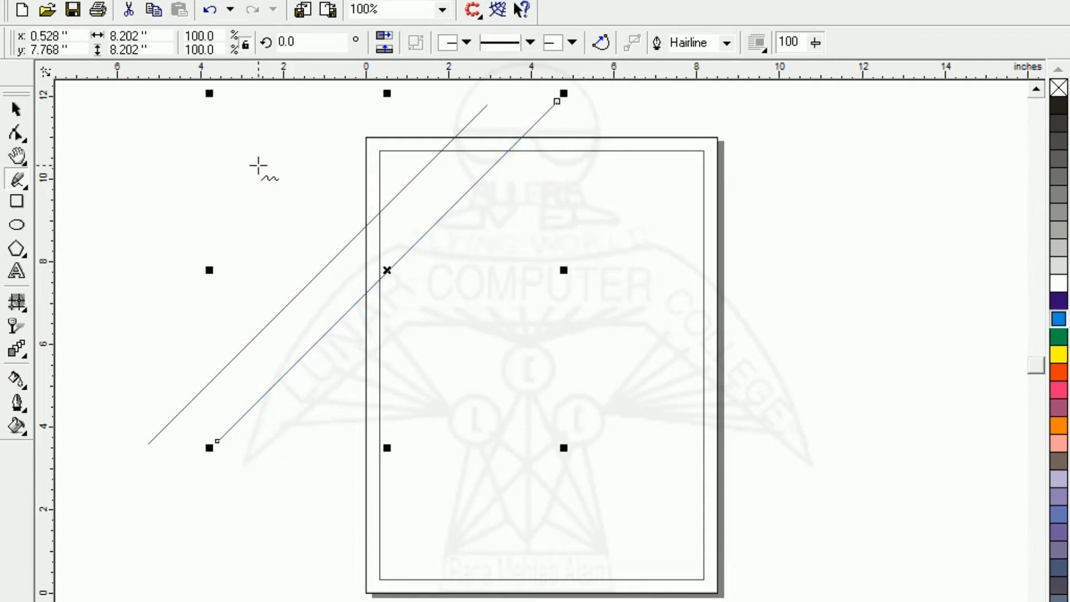
key("ctrl+r")
key("ctrl+r")
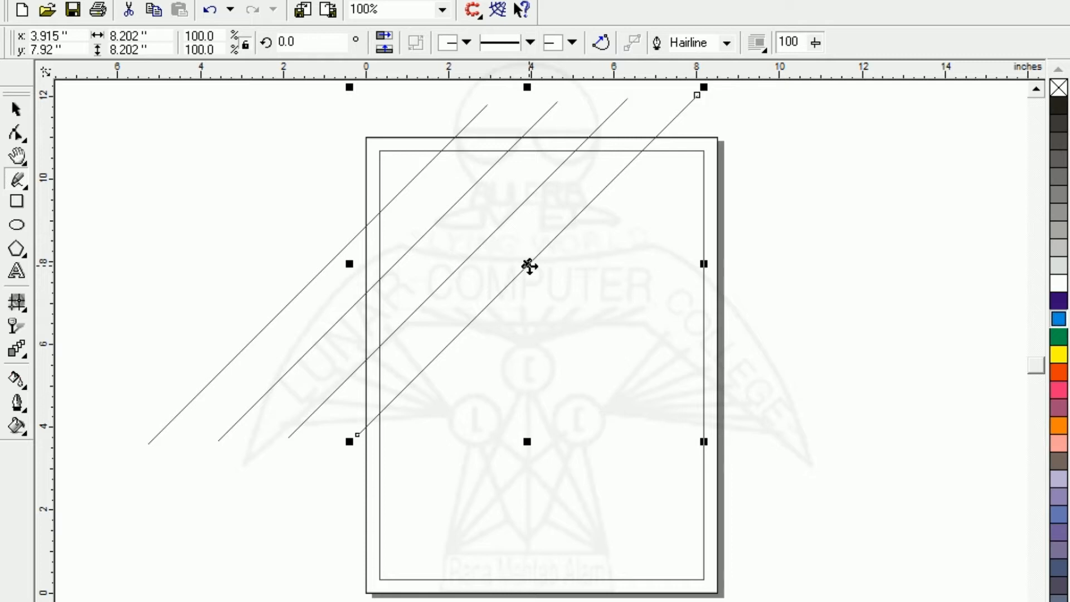
left_click(15, 109)
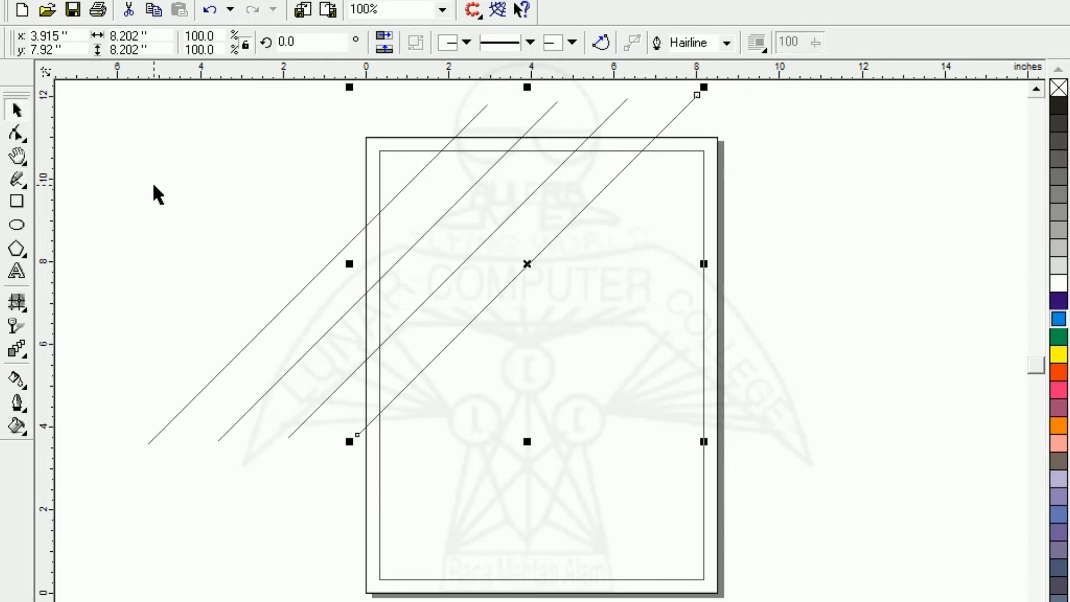
- Make a copy of the four diagonal lines mirrored vertically and horizontally, placed beyond the page's lower-right corner
left_click(254, 192)
left_click_drag(143, 90, 551, 520)
key("F3")
left_click(243, 228)
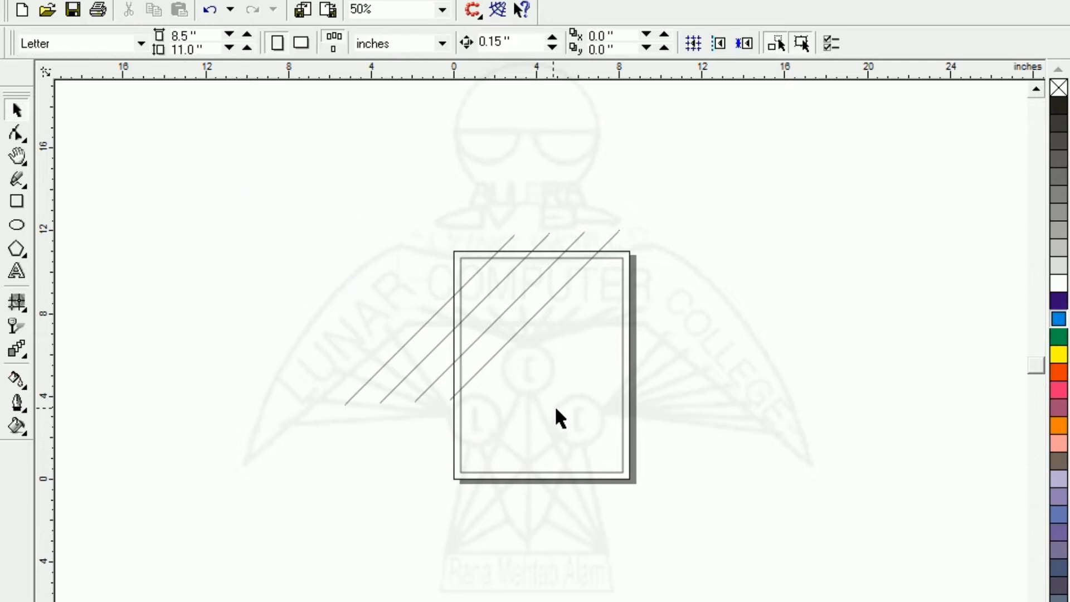
left_click_drag(556, 409, 645, 444)
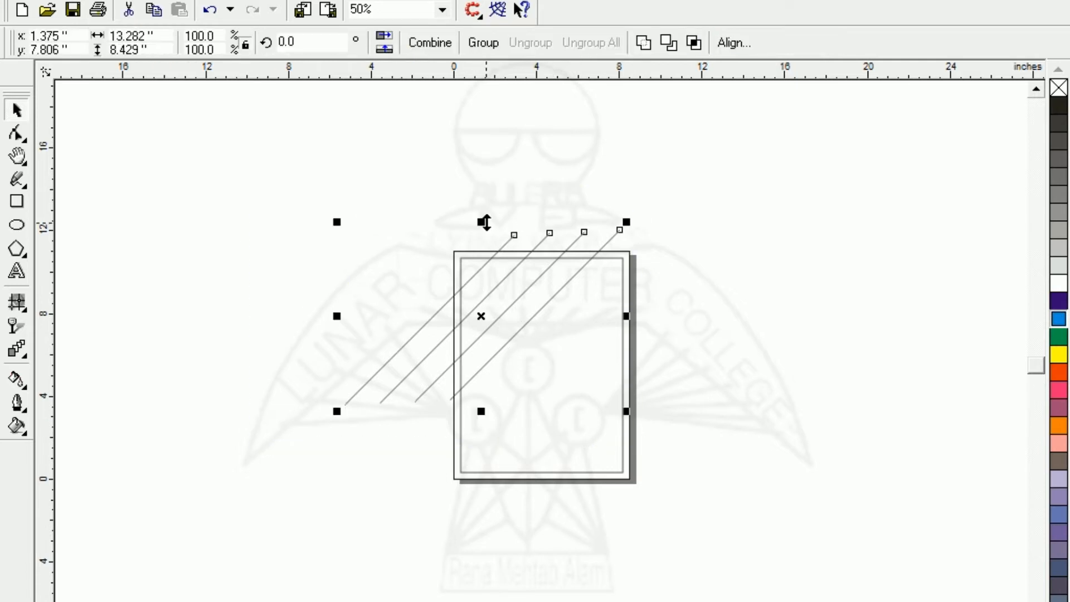
left_click_drag(482, 222, 564, 432)
left_click_drag(334, 491, 651, 483)
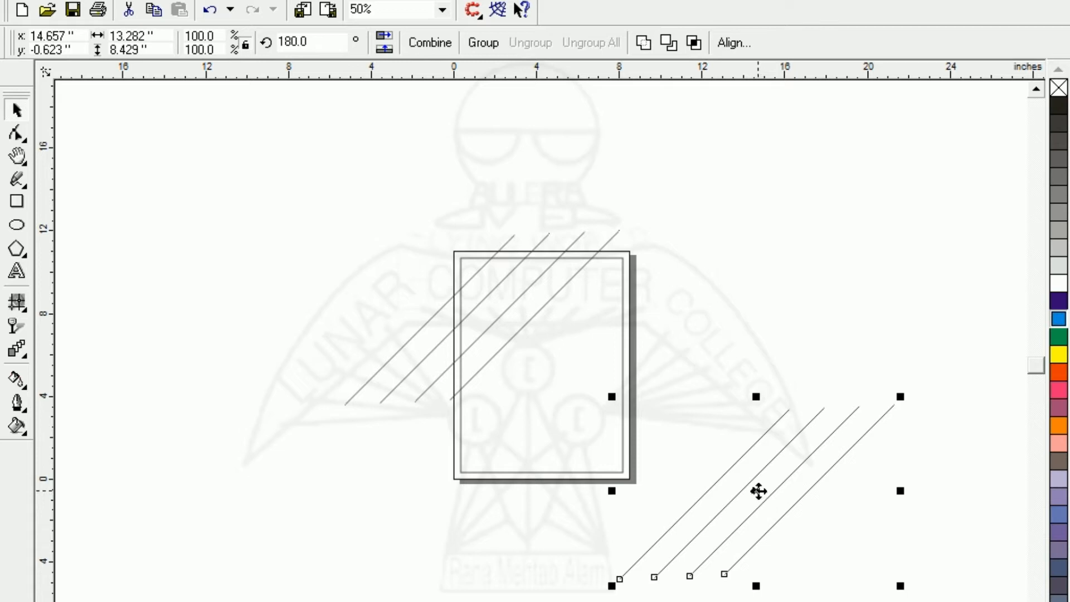
- Move the mirrored set of lines over the frame's lower-right corner, centred at about x 6.97 in, y 3.83 in
left_click_drag(759, 491, 600, 400)
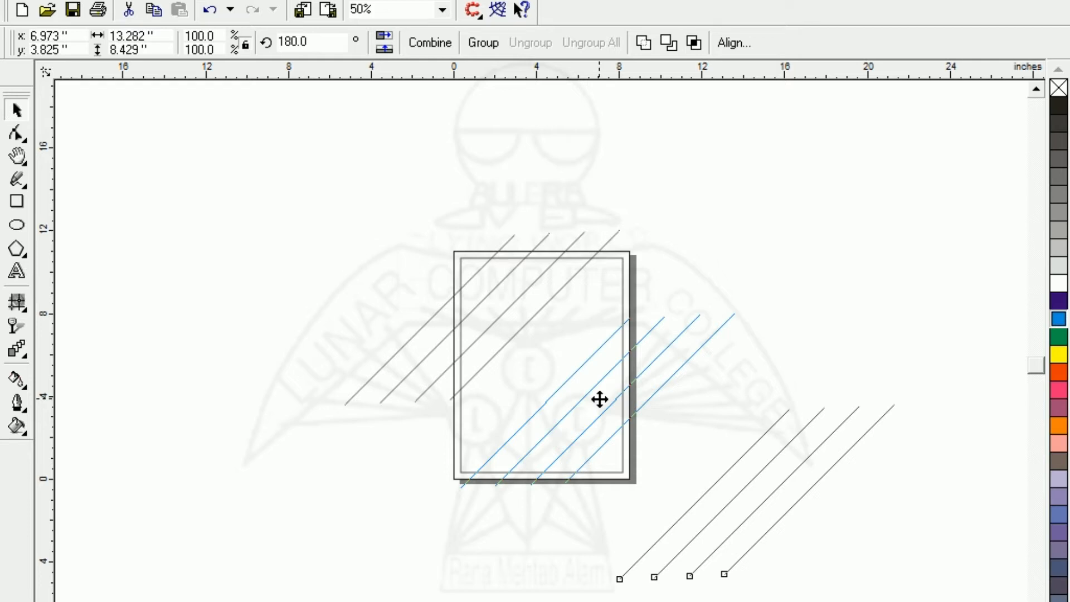
left_click_drag(600, 400, 598, 399)
left_click(303, 424)
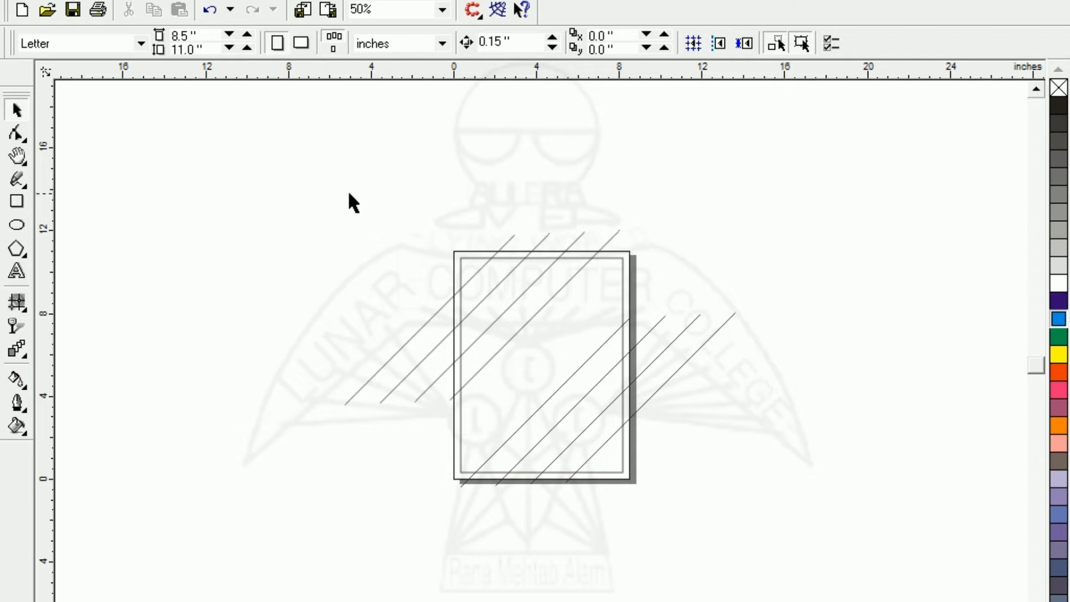
- Trim the border frame with all eight diagonal lines
left_click_drag(304, 137, 818, 585)
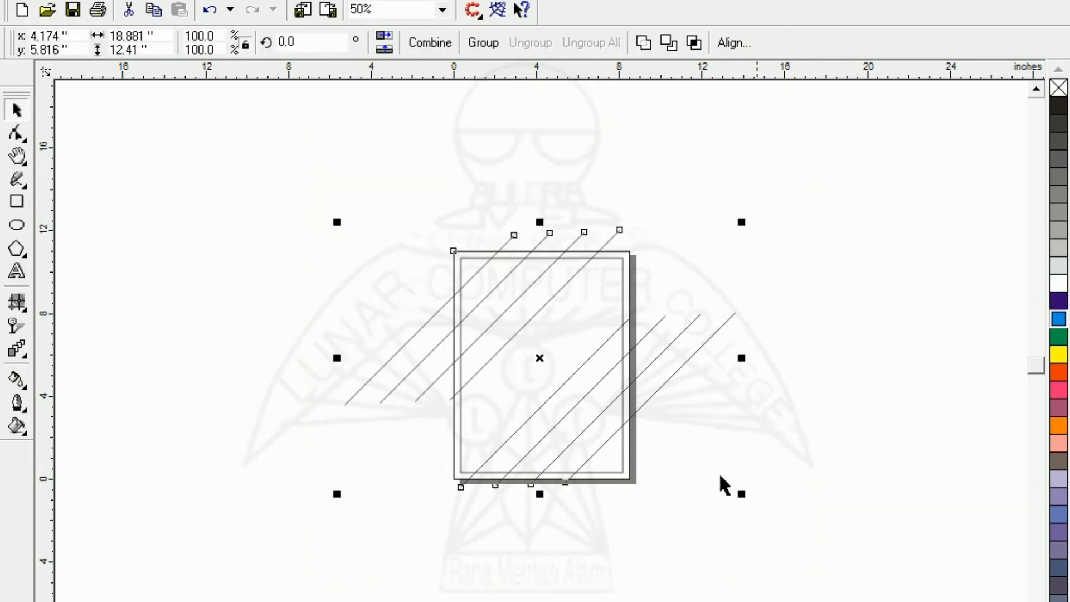
left_click(671, 47)
left_click(391, 254)
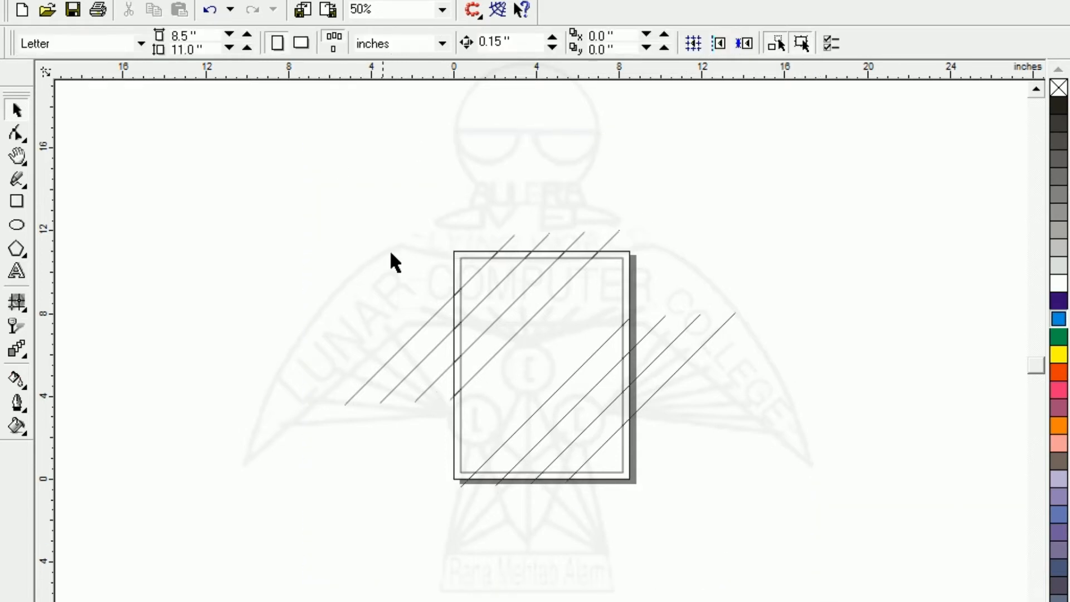
- Delete the four diagonal cutting lines crossing the upper-left part of the border frame
left_click(367, 379)
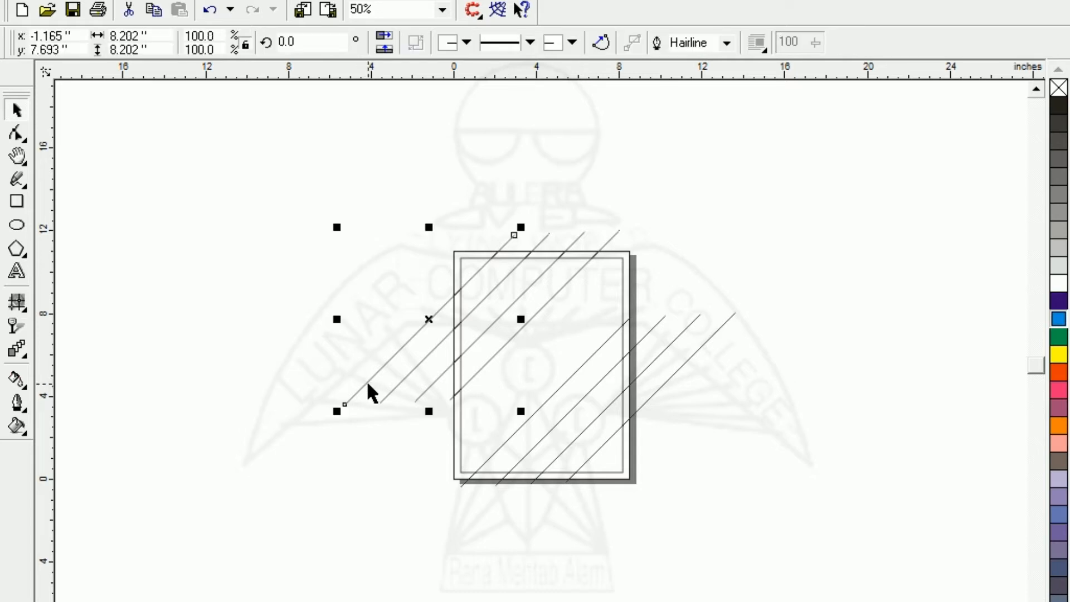
key("Delete")
left_click(397, 383)
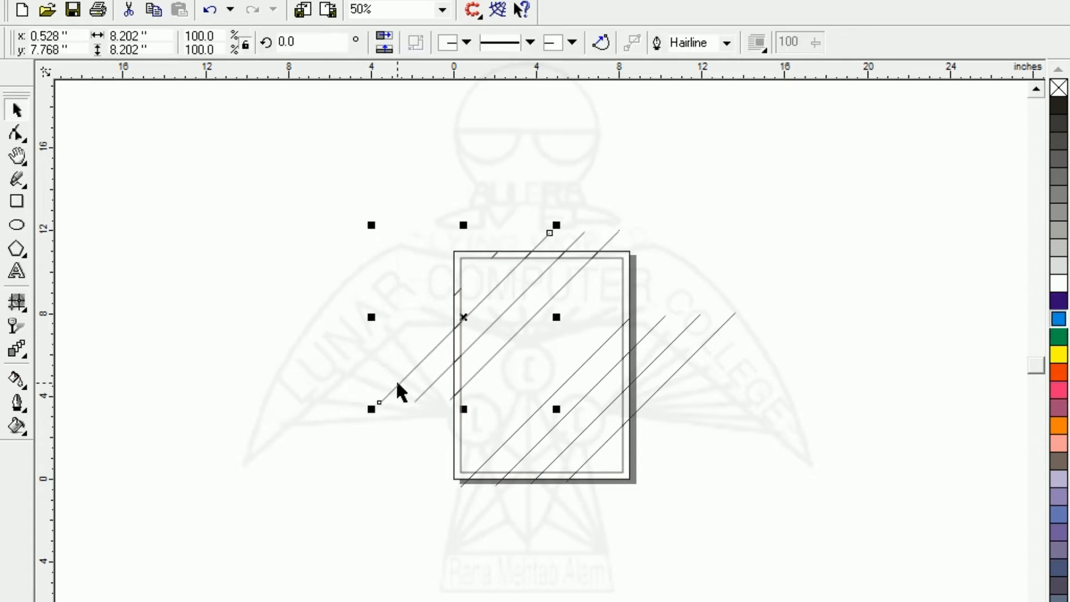
key("Delete")
left_click(429, 382)
key("Delete")
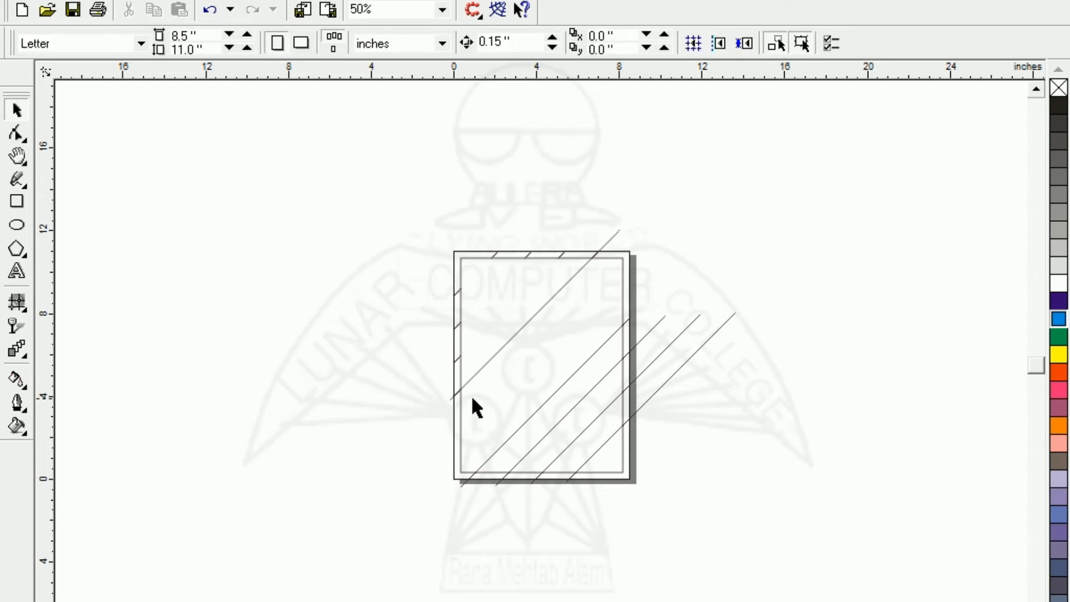
left_click(482, 365)
key("Delete")
- Delete the four diagonal cutting lines crossing the lower-right part of the border frame
left_click(532, 409)
key("Delete")
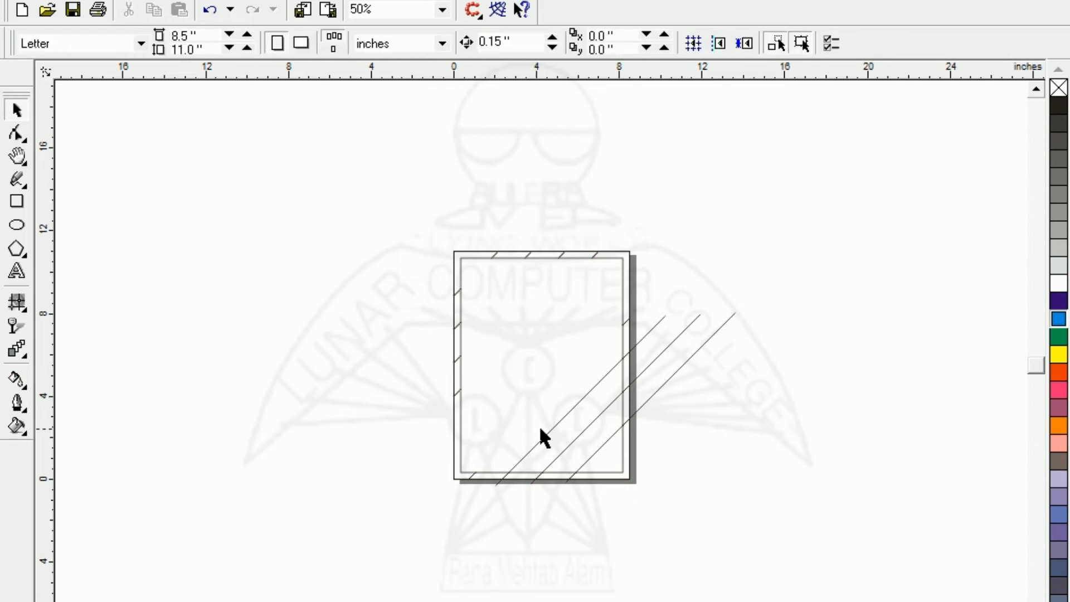
left_click(546, 428)
key("Delete")
left_click(574, 435)
key("Delete")
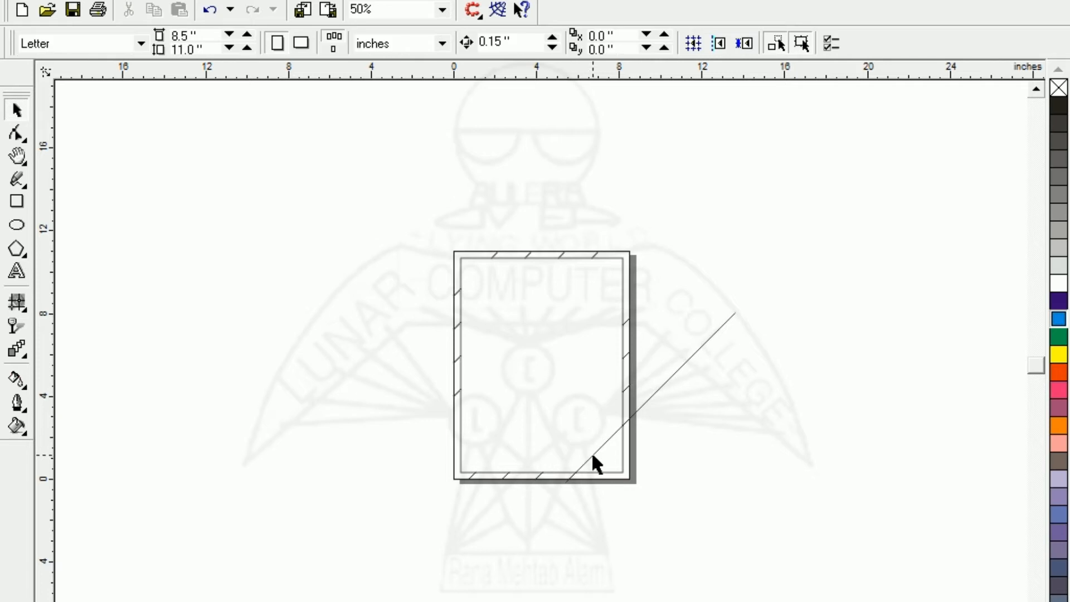
left_click(592, 457)
key("Delete")
- Break the trimmed border frame apart into separate segments and deselect them
left_click_drag(742, 567, 745, 563)
key("shift+F2")
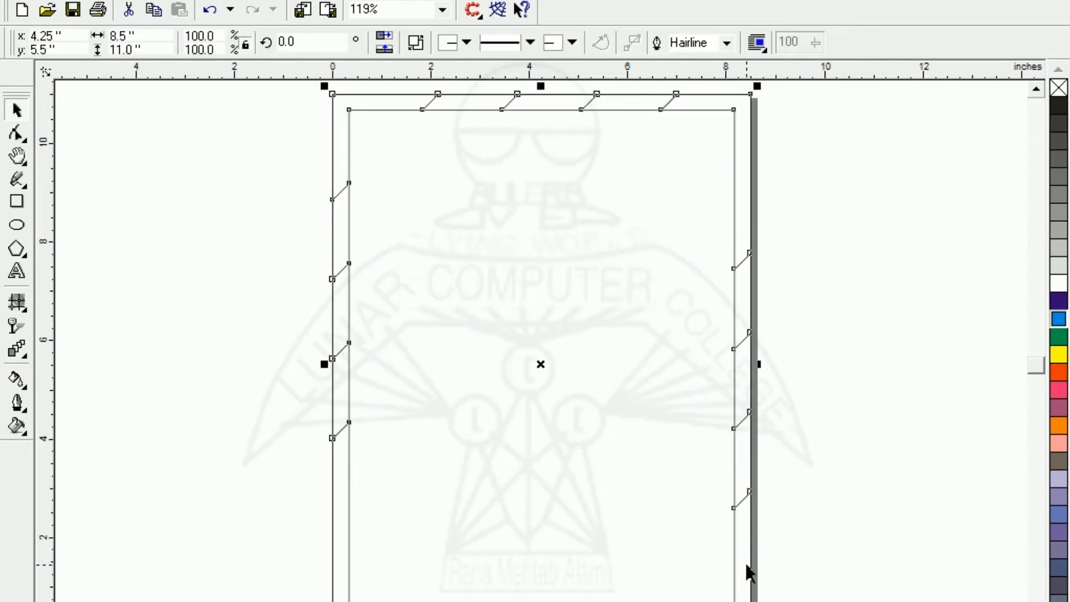
key("F3")
left_click(383, 422)
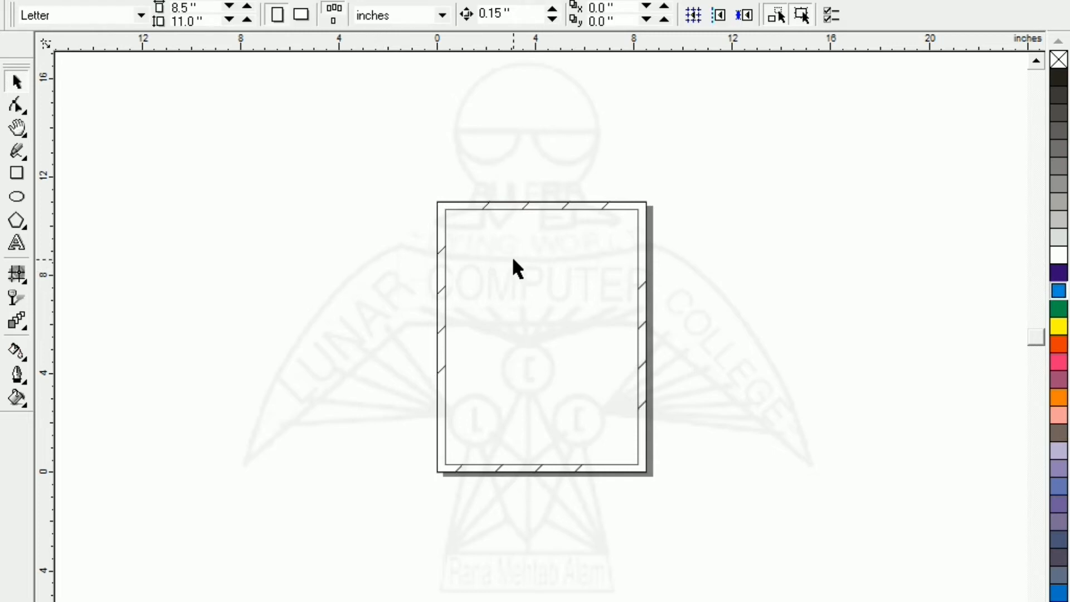
left_click(509, 203)
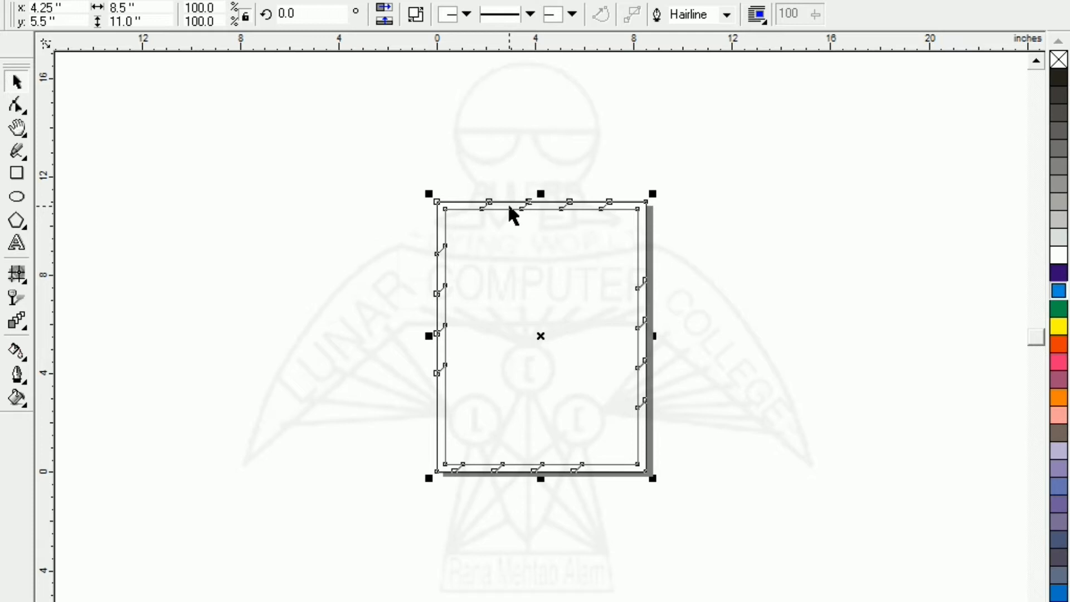
left_click(417, 21)
left_click(376, 139)
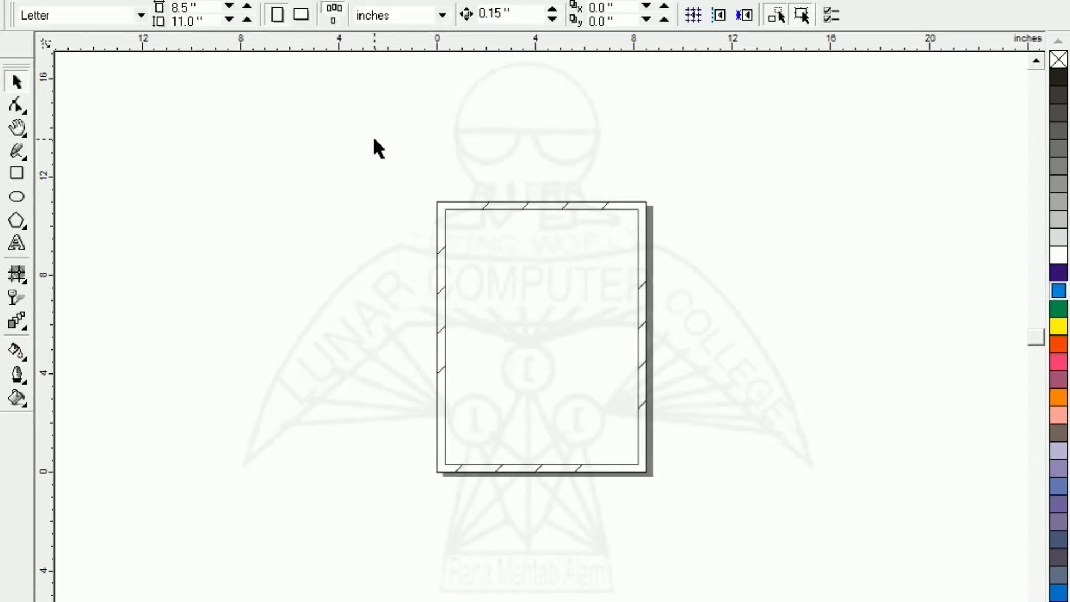
- Fill the frame's upper-left corner segment dark purple, and the next three segments along the top edge yellow, orange-red and pink
left_click(438, 205)
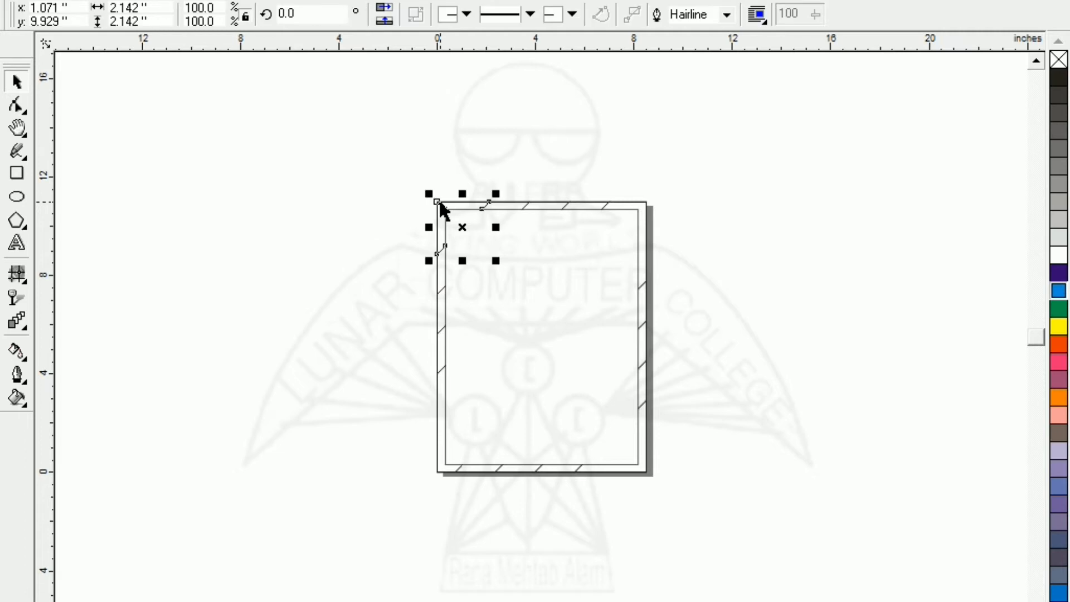
left_click(1058, 273)
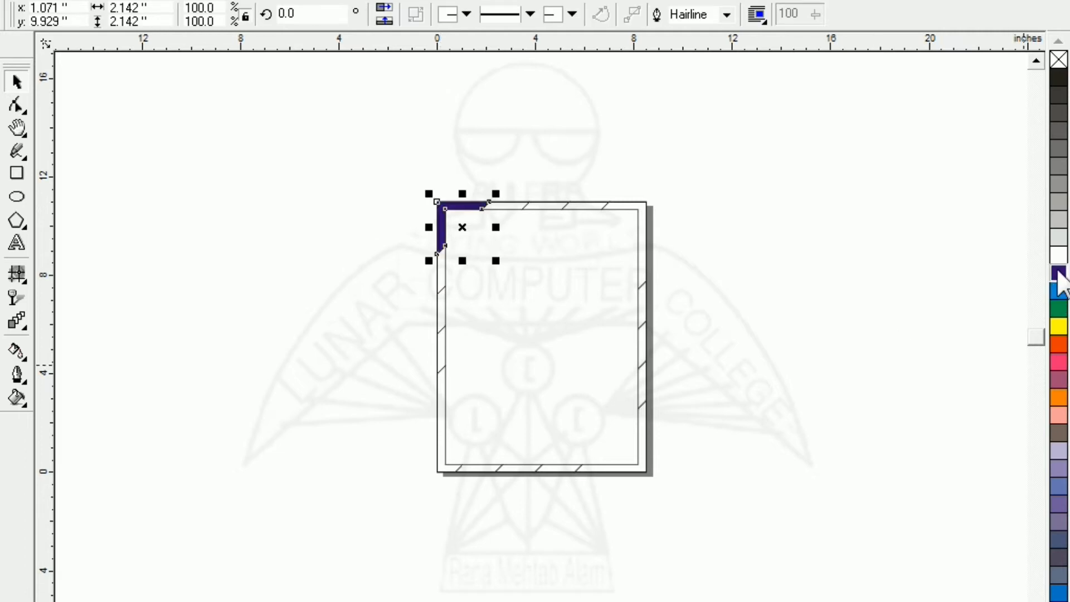
key("F4")
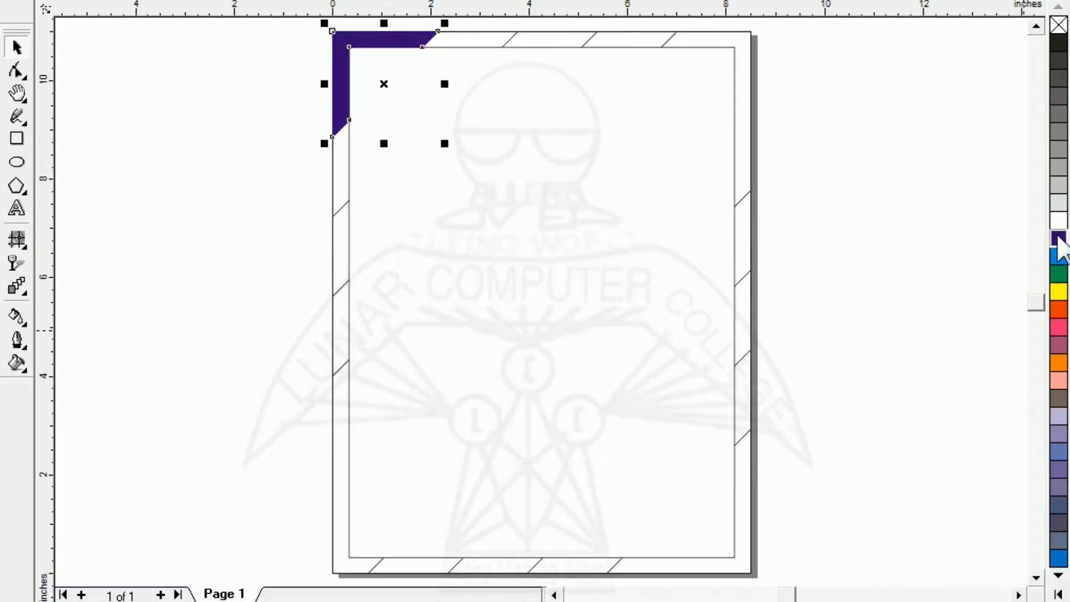
left_click(461, 48)
left_click(1058, 291)
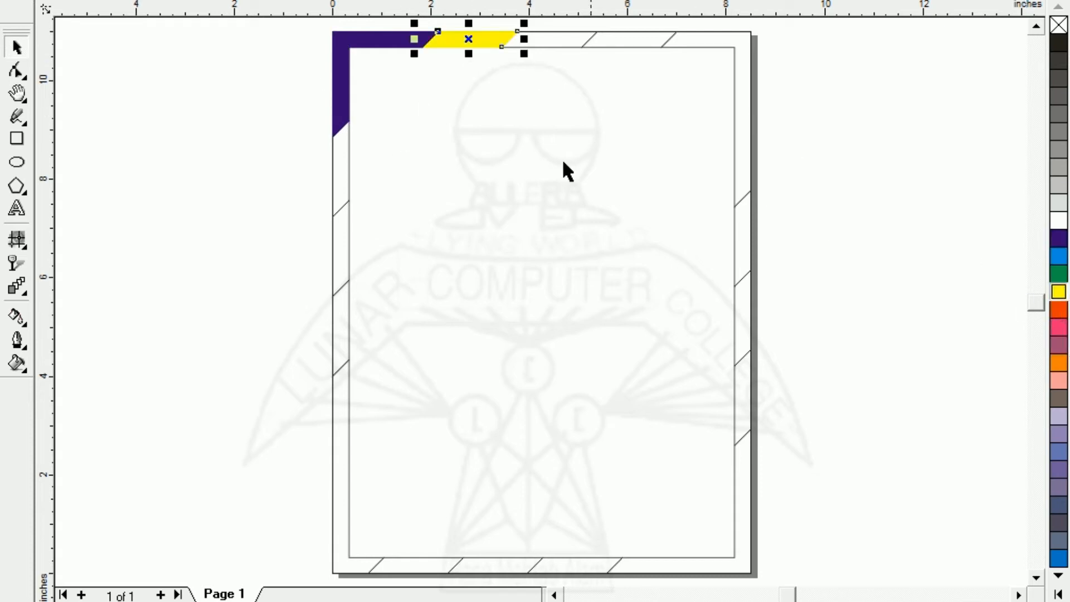
left_click(548, 40)
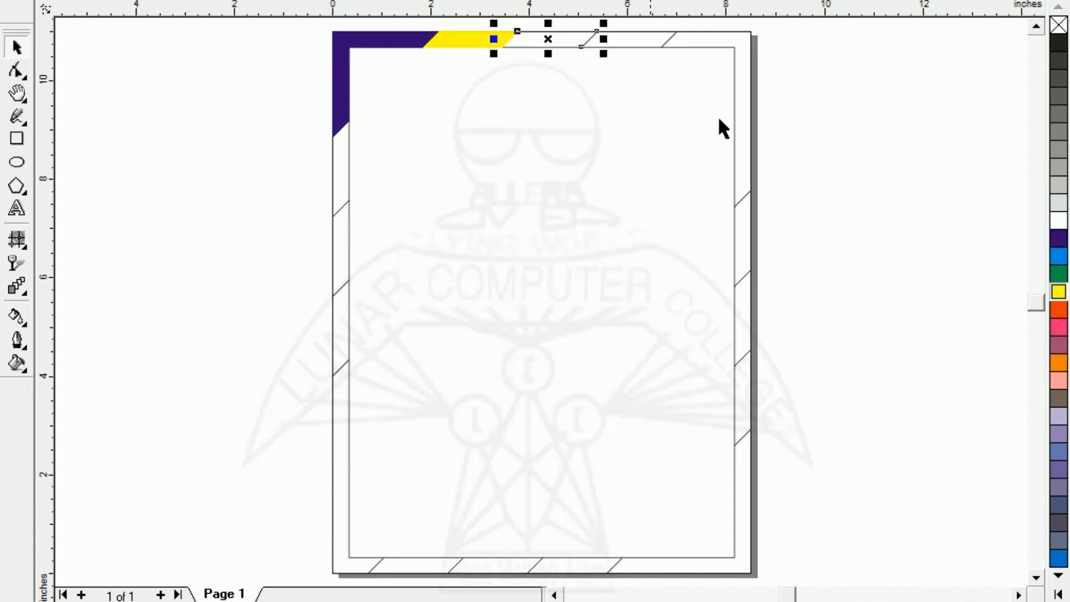
left_click(1059, 310)
left_click(630, 42)
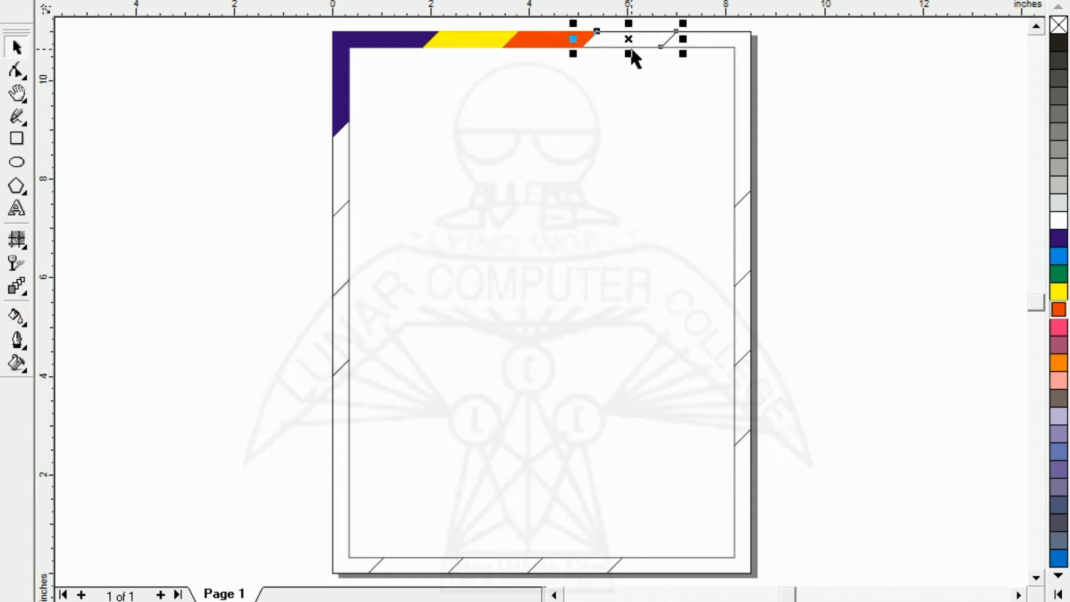
left_click(1058, 331)
- Fill the frame's upper-right corner segment bright blue, and the segments below it orange, salmon and slate blue
left_click(727, 41)
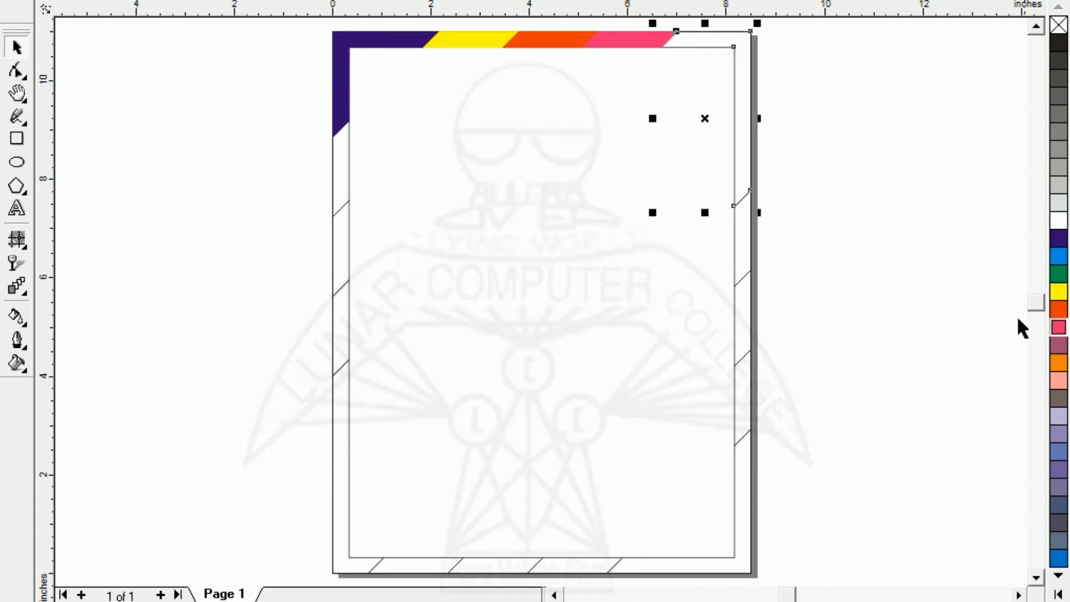
left_click(1059, 256)
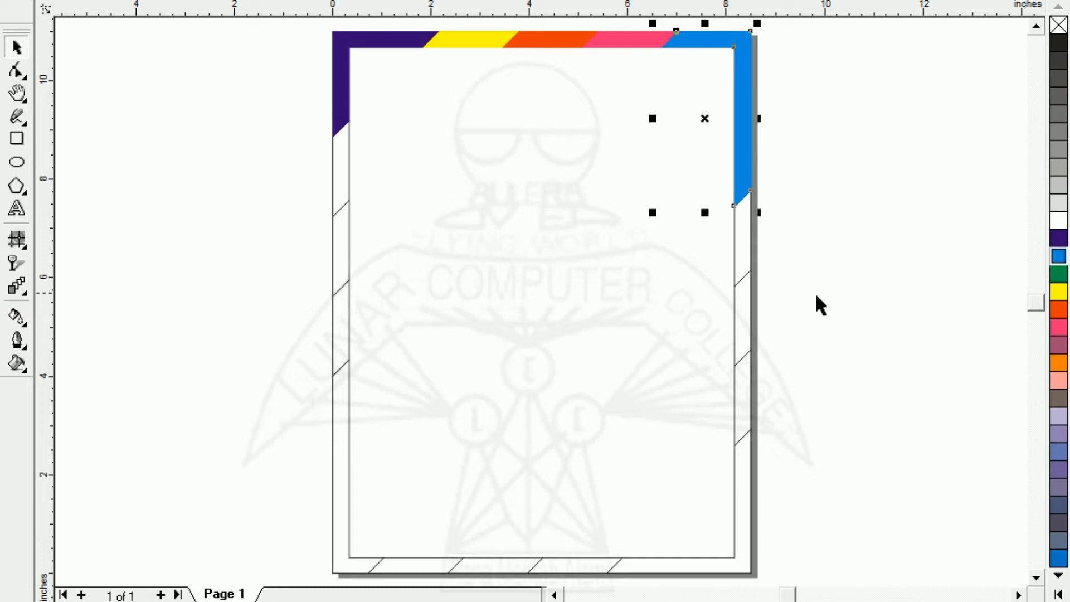
left_click(740, 244)
left_click(1059, 363)
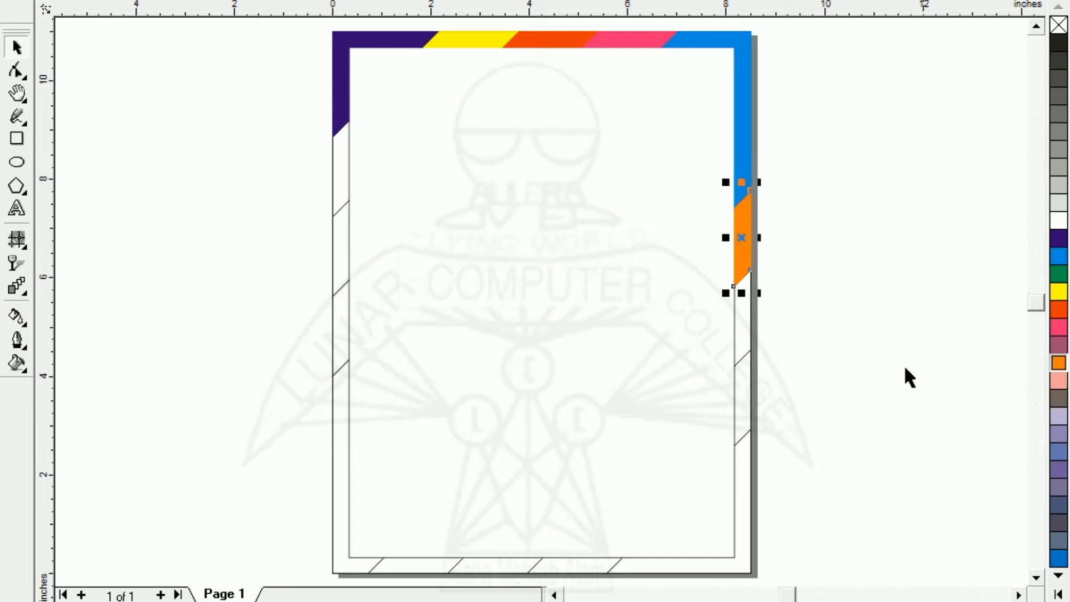
left_click(746, 324)
left_click(1057, 383)
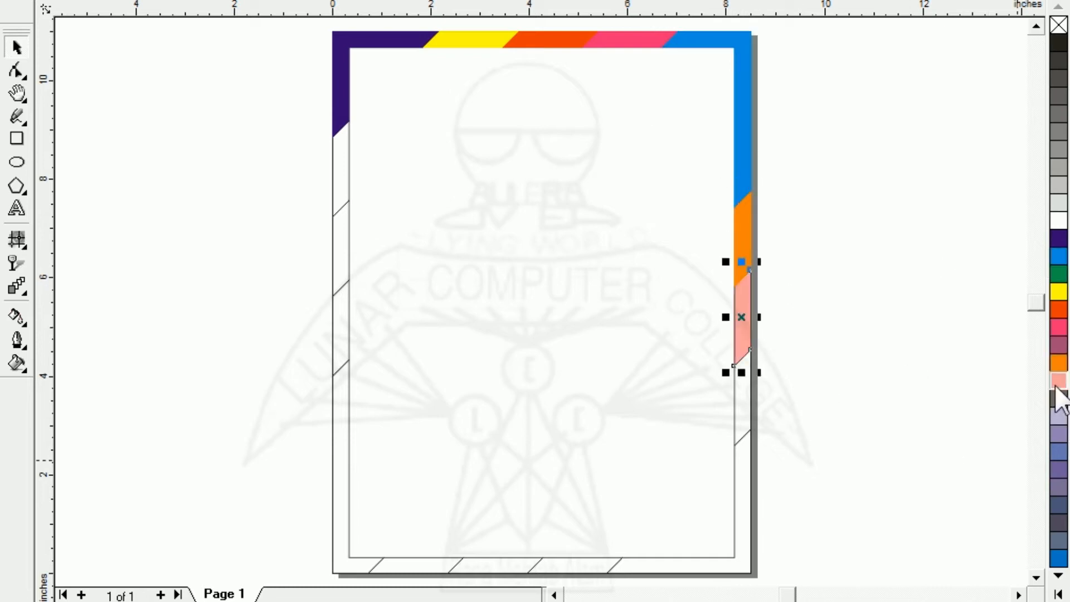
left_click(747, 412)
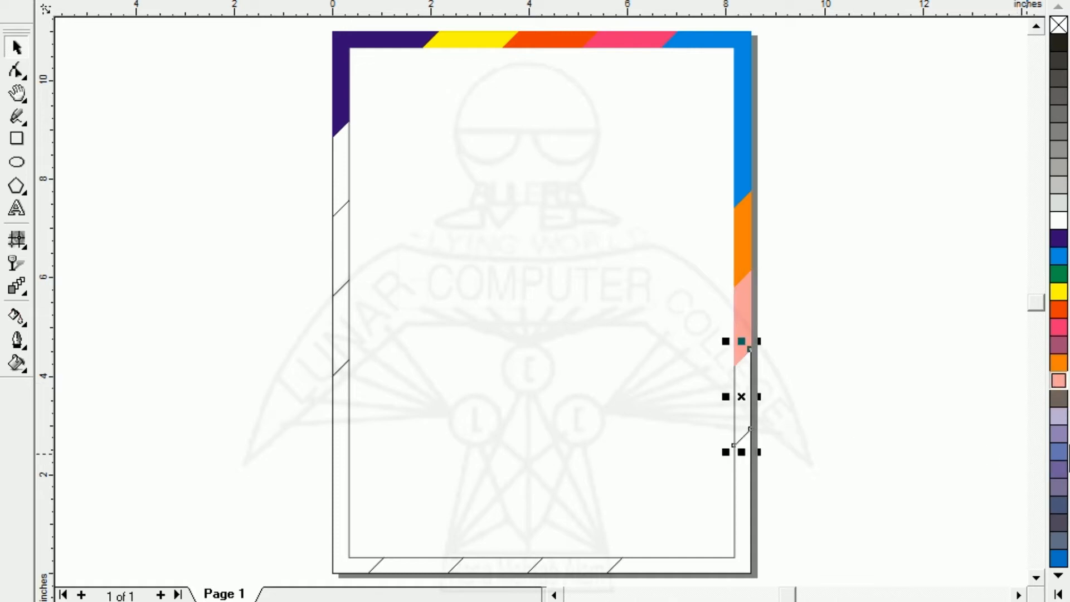
left_click(1058, 453)
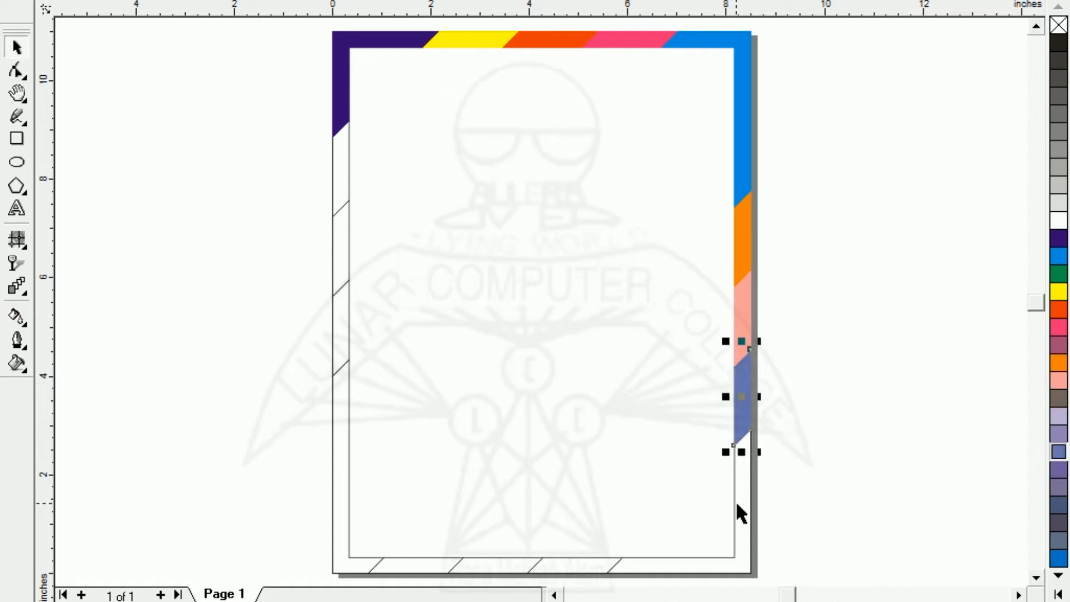
- Fill the frame's lower-right corner segment purple, and the bottom-edge segments from right to left medium blue, orange-red and bright blue
left_click(737, 505)
left_click(1058, 470)
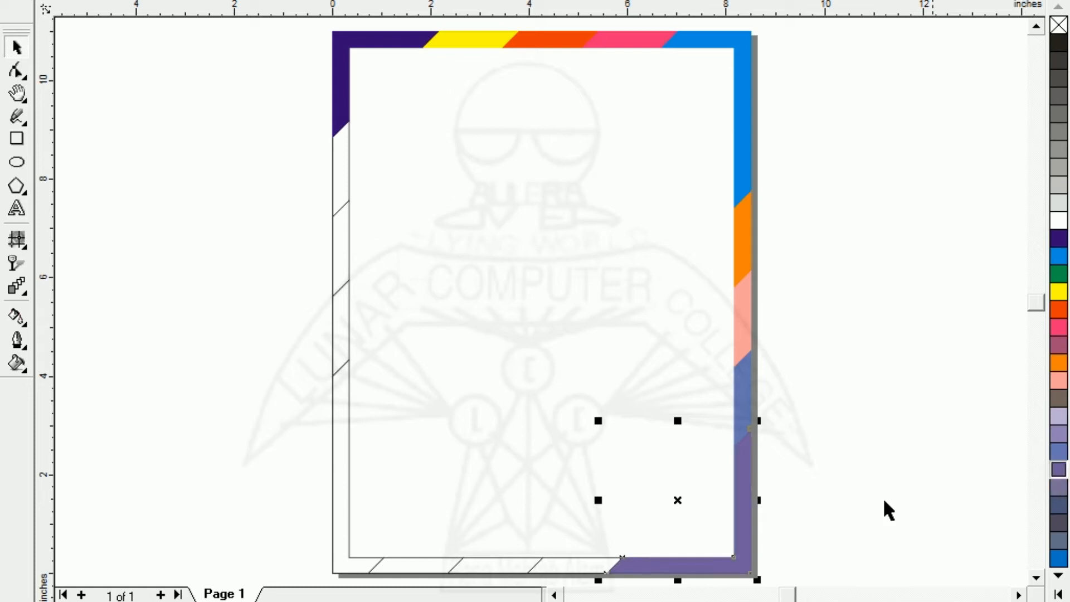
left_click(571, 568)
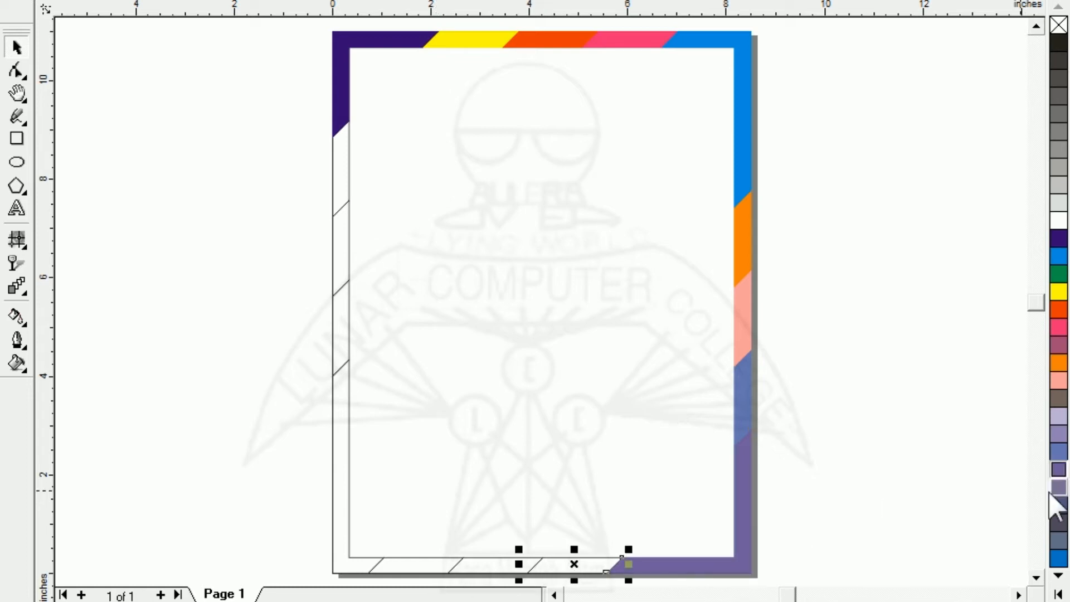
left_click(1059, 557)
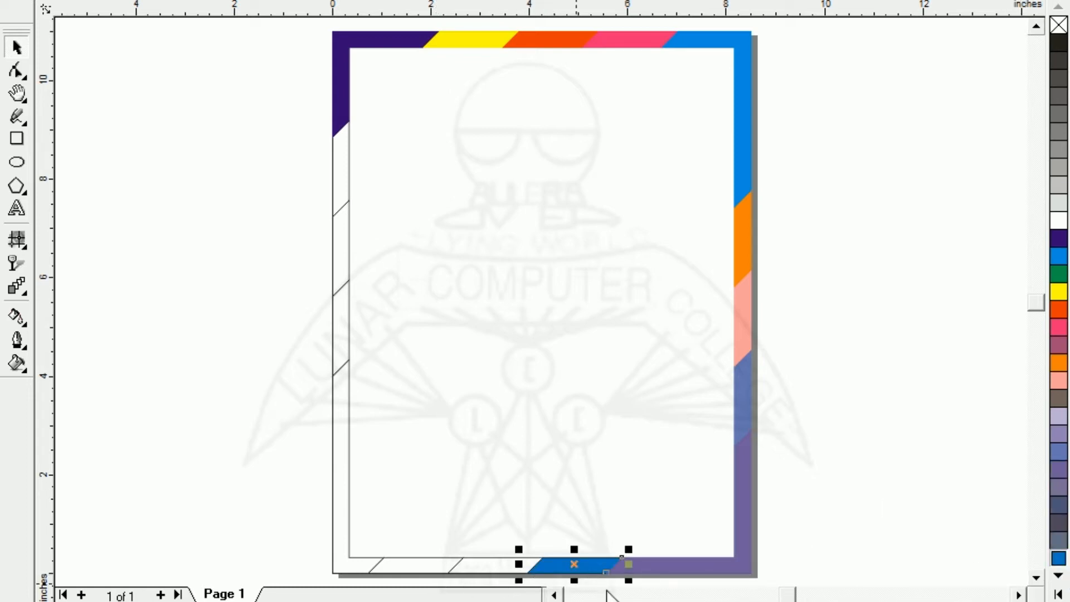
left_click(500, 564)
left_click(1059, 309)
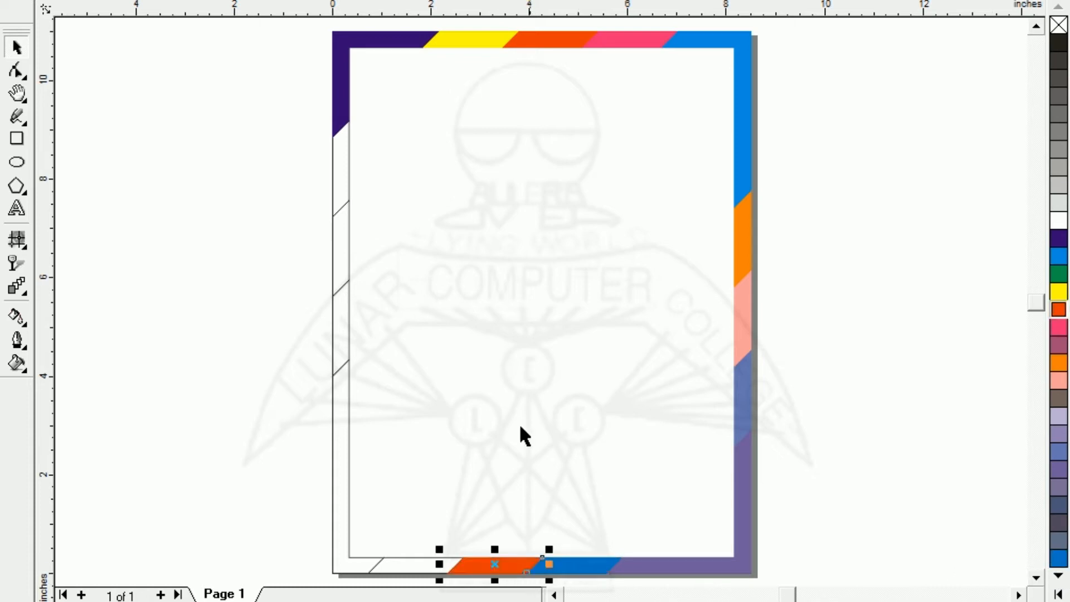
left_click(410, 571)
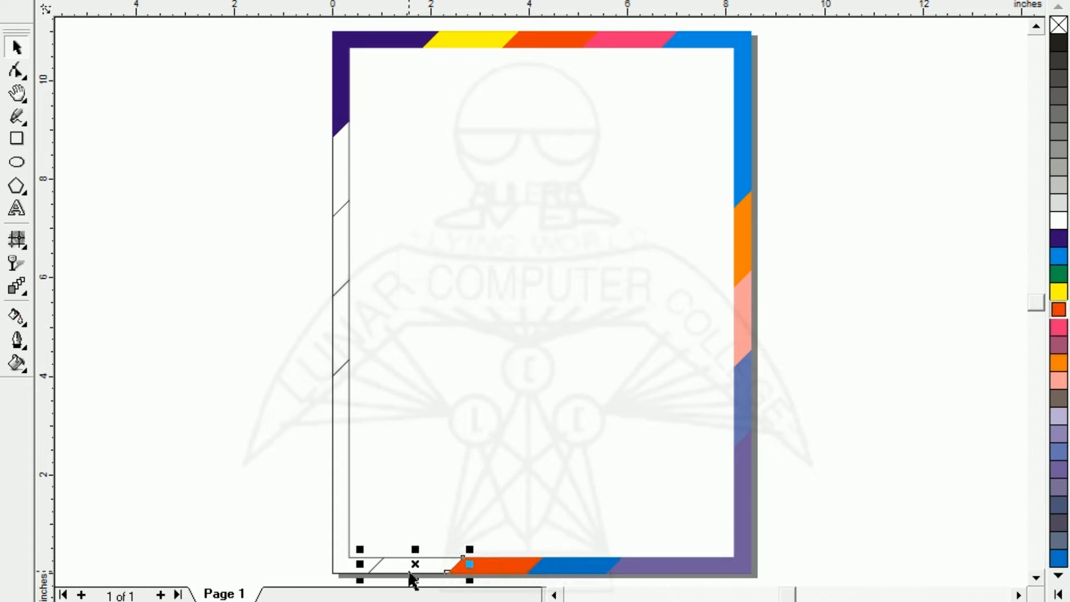
left_click(1059, 257)
- Fill the frame's lower-left corner segment green, and the left-edge segments above it teal, cyan-blue and pale mint
left_click(342, 496)
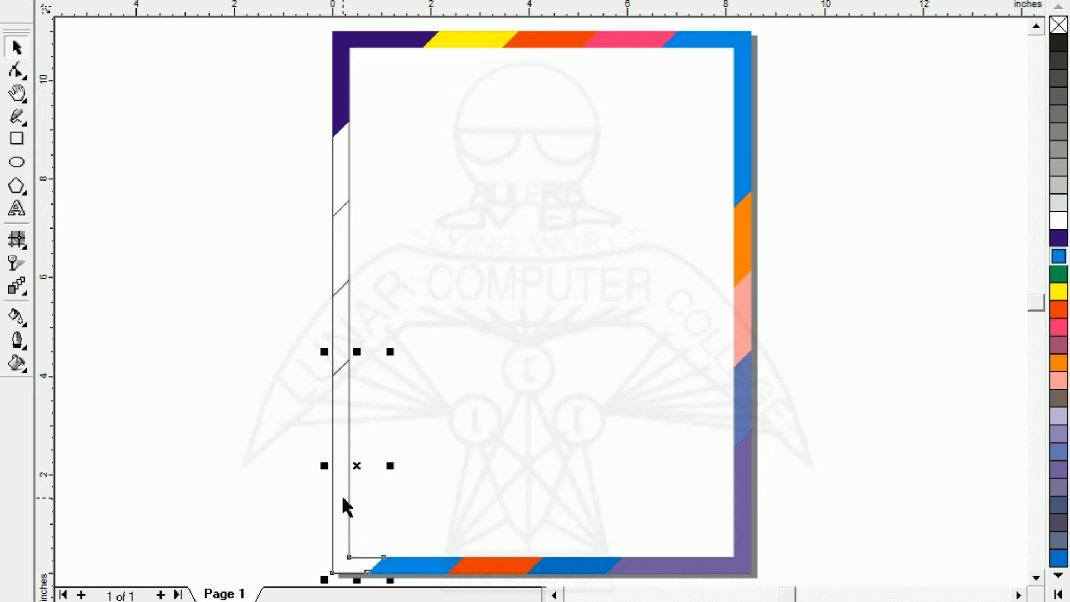
left_click(1058, 593)
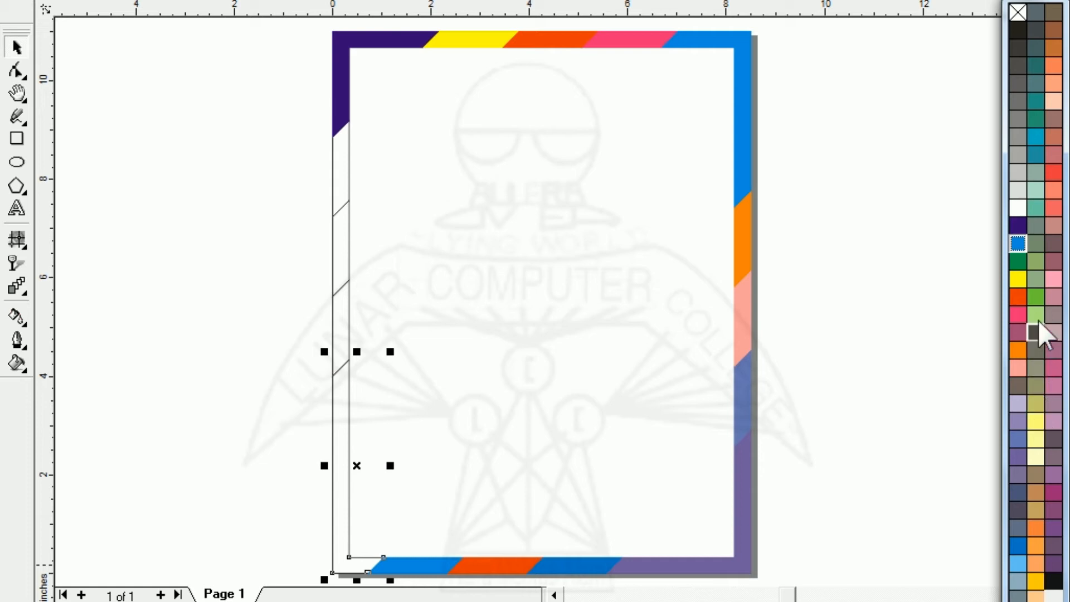
left_click(1040, 297)
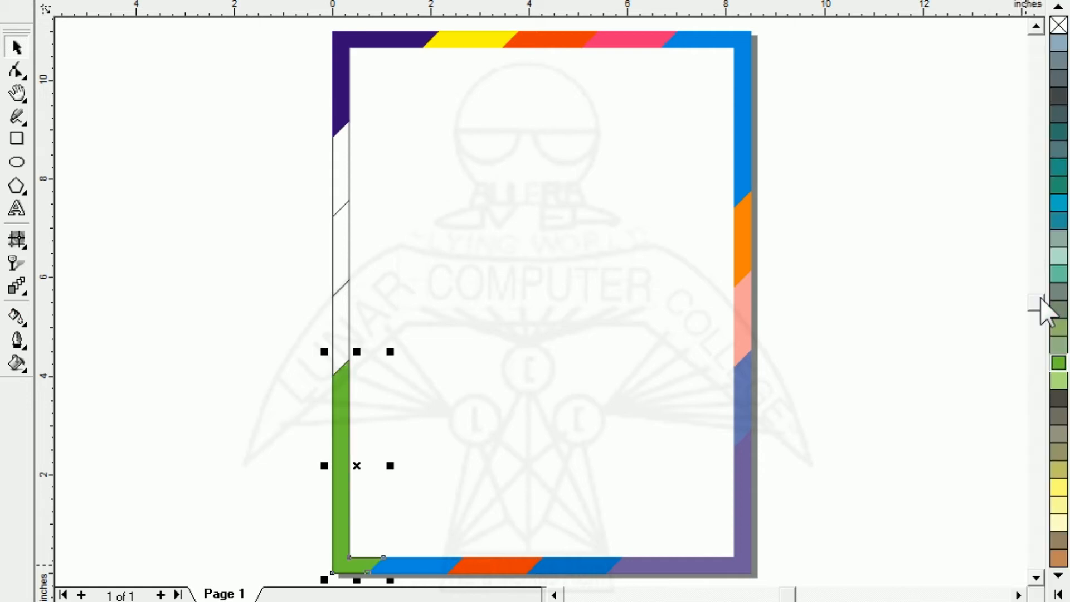
left_click(339, 323)
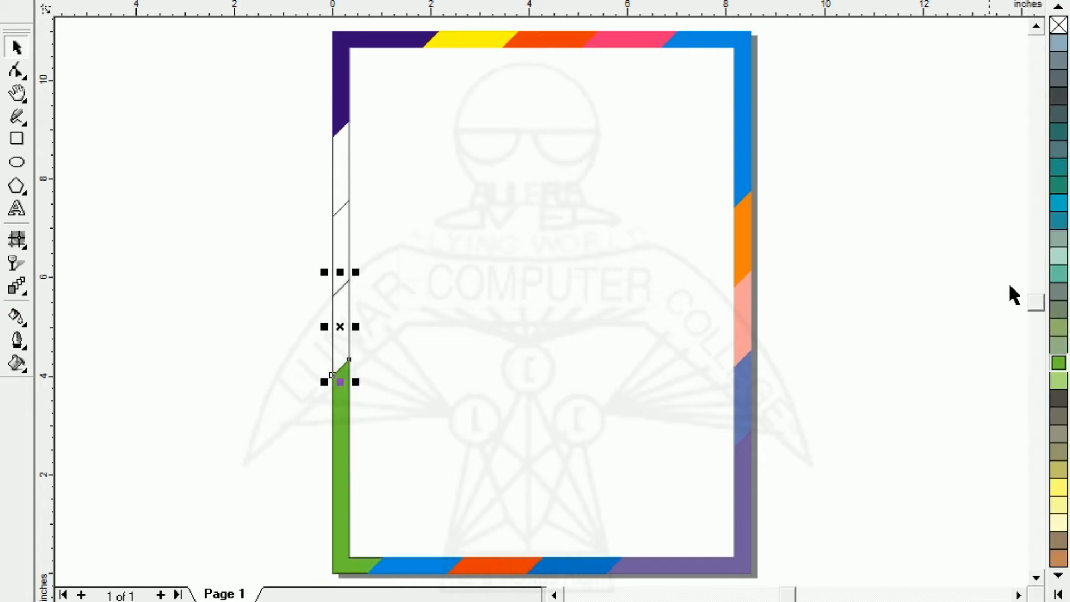
left_click(1060, 276)
left_click(337, 233)
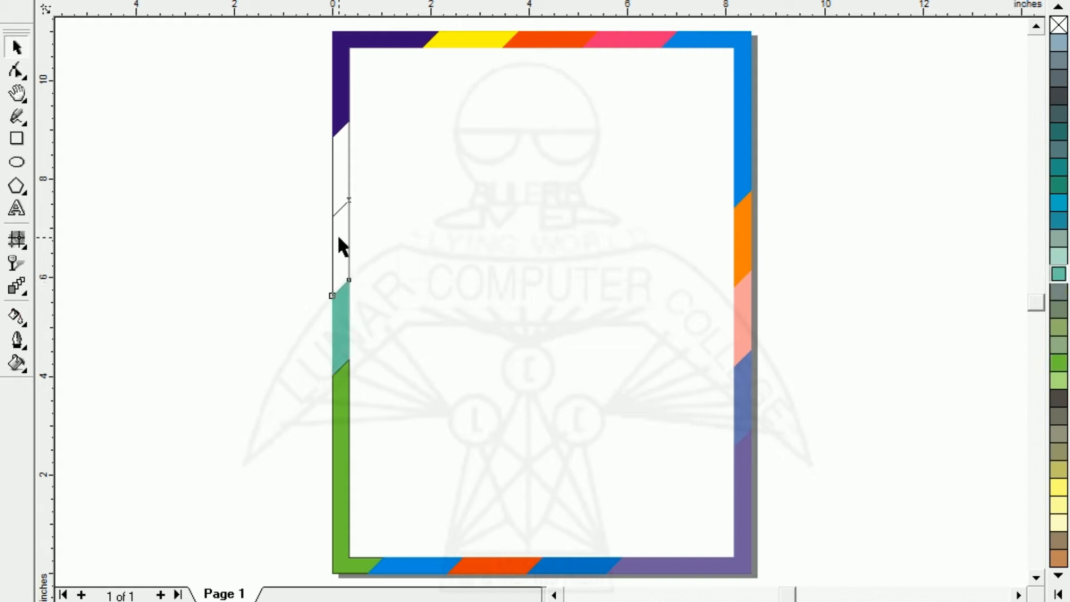
left_click(1059, 204)
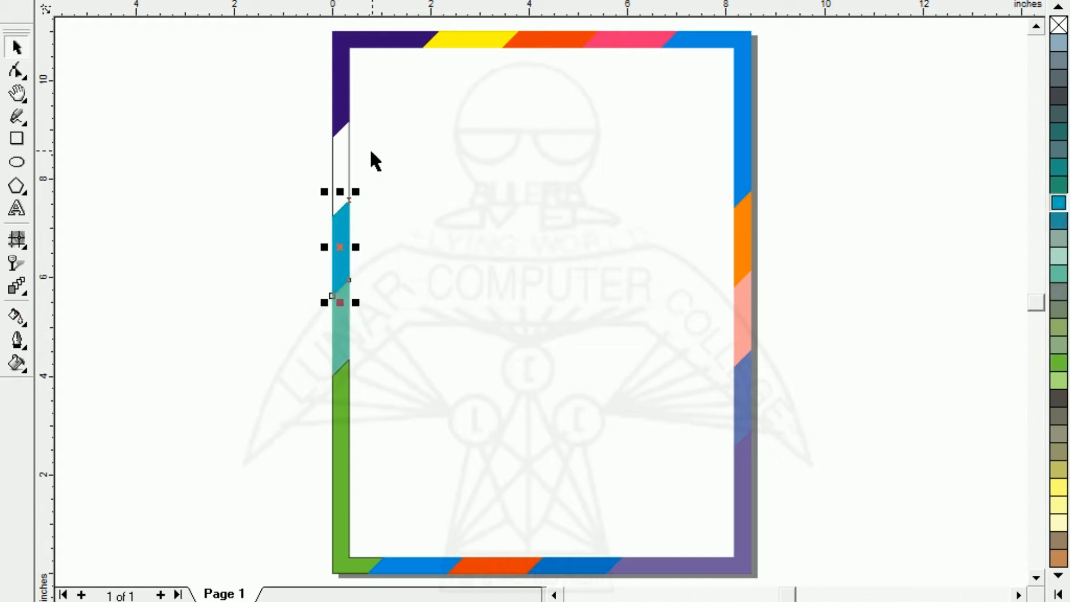
left_click(342, 159)
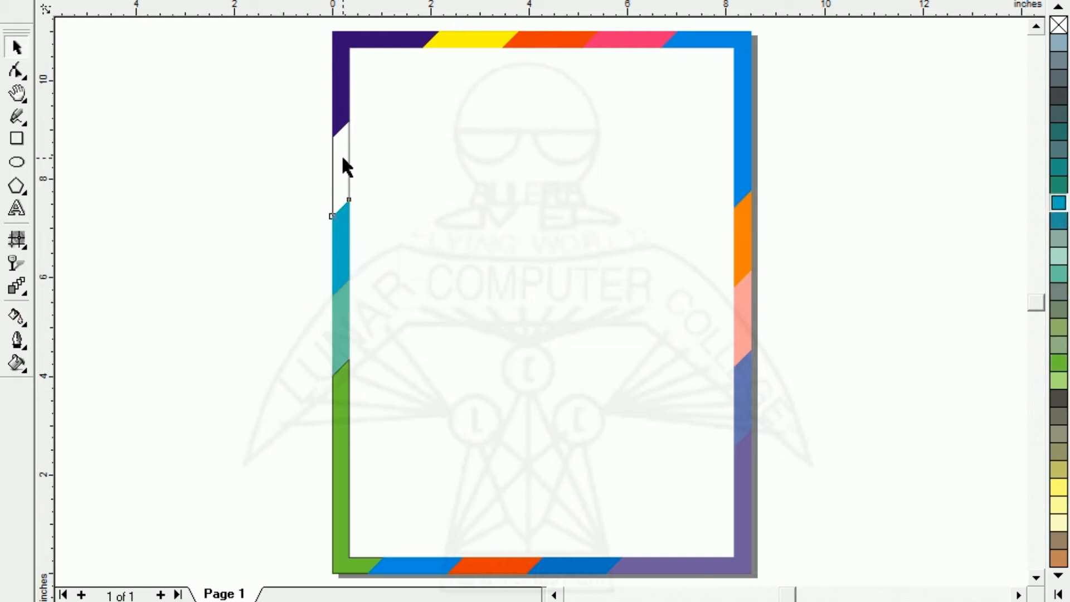
left_click(1059, 258)
left_click(220, 260)
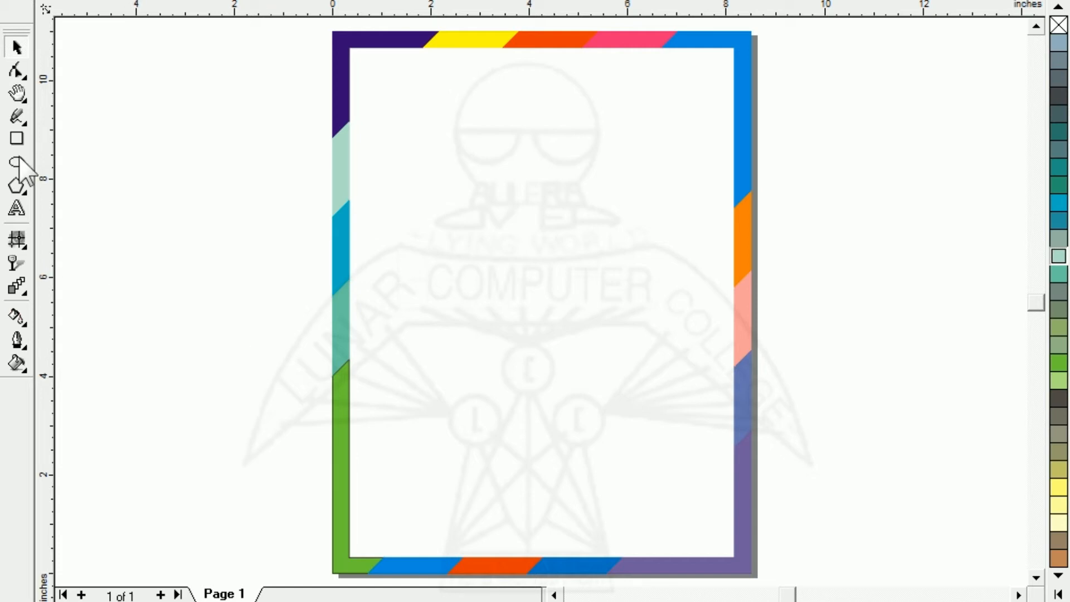
- Draw a rectangle about 7.84 × 10.41 inches inside the coloured border and stretch its sides to meet the border's inner edges
left_click(17, 138)
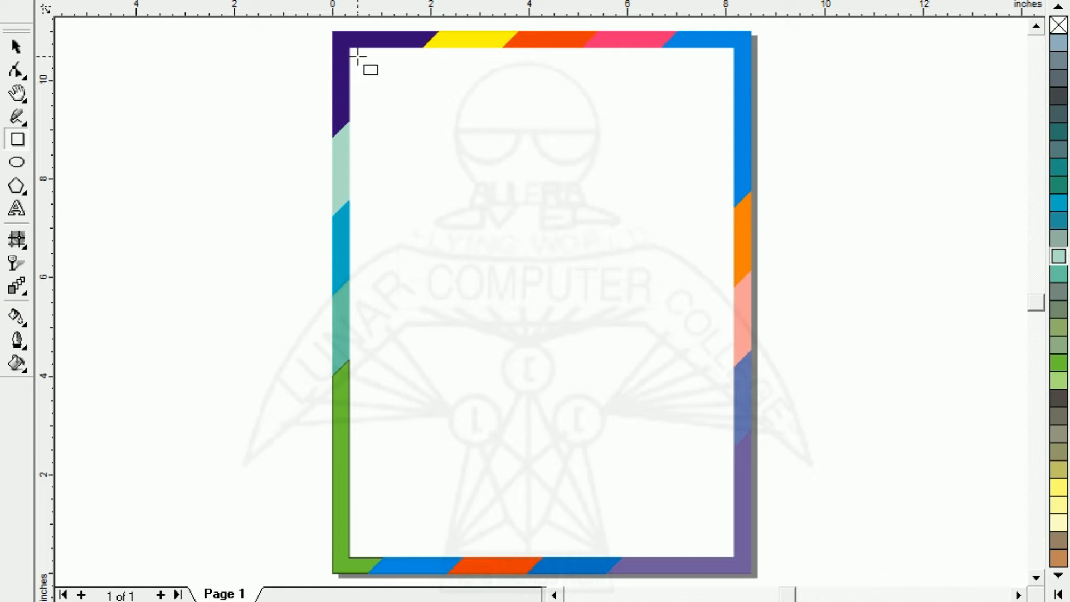
mouse_move(358, 57)
left_mouse_down()
mouse_move(416, 244)
mouse_move(729, 553)
left_mouse_up()
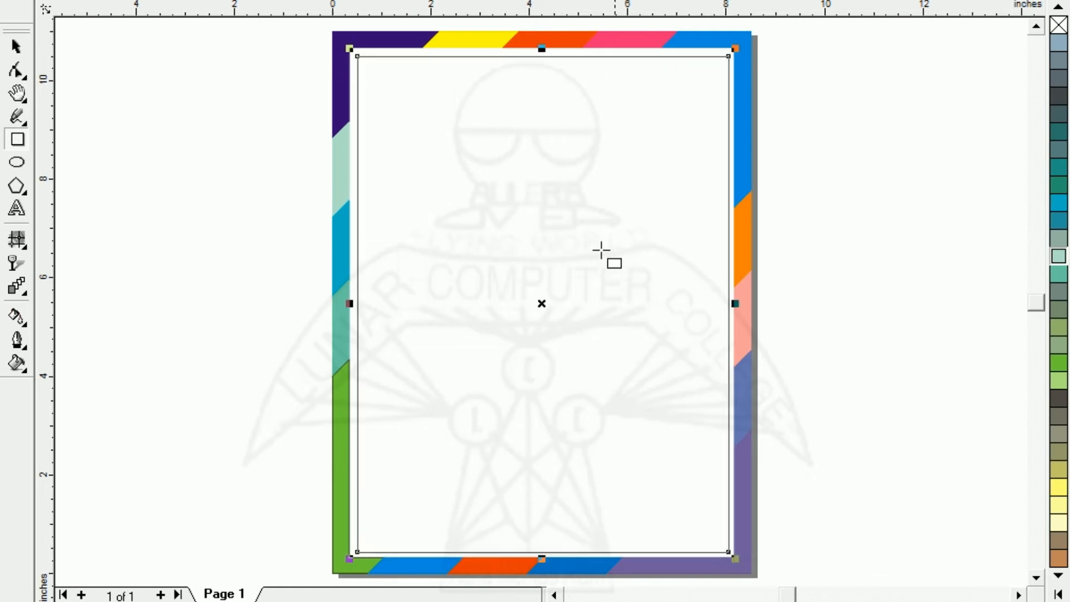
left_click_drag(542, 556, 545, 543)
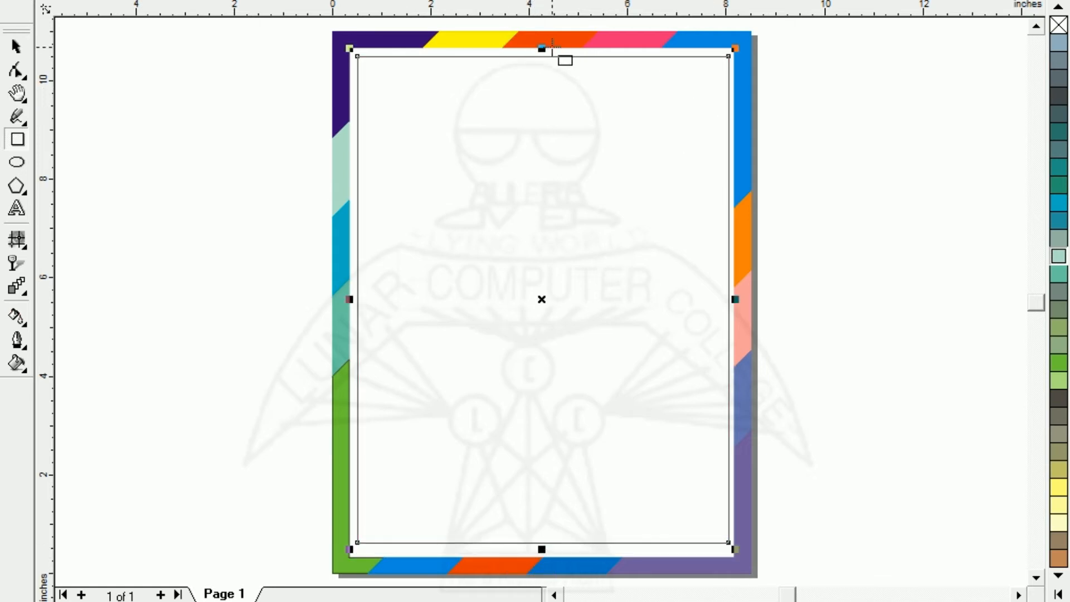
mouse_move(542, 49)
left_mouse_down()
mouse_move(542, 64)
mouse_move(543, 45)
left_mouse_up()
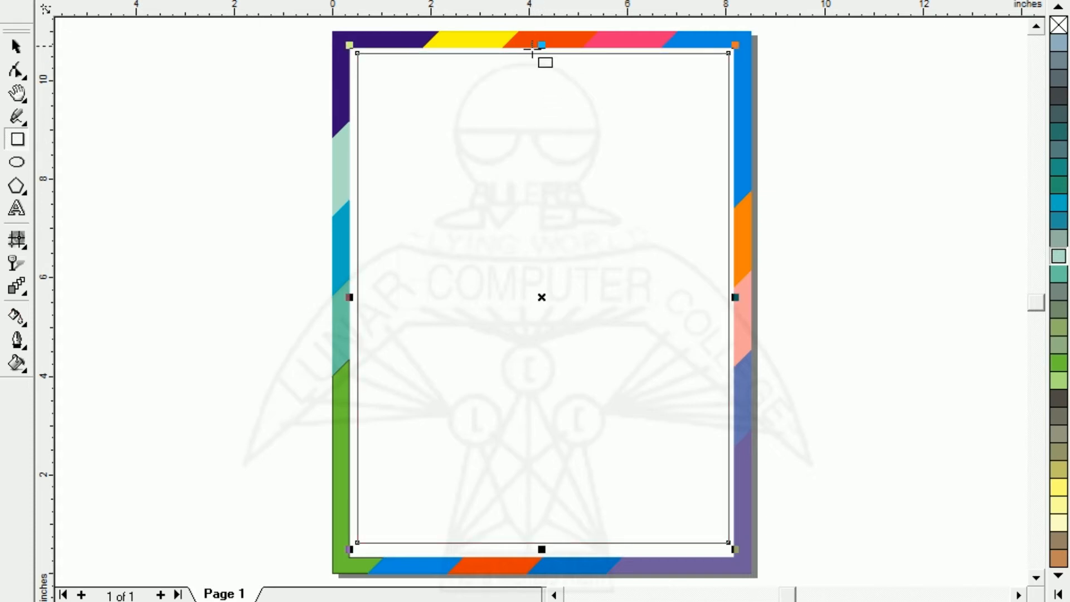
left_click_drag(352, 297, 342, 299)
left_click_drag(538, 48, 538, 47)
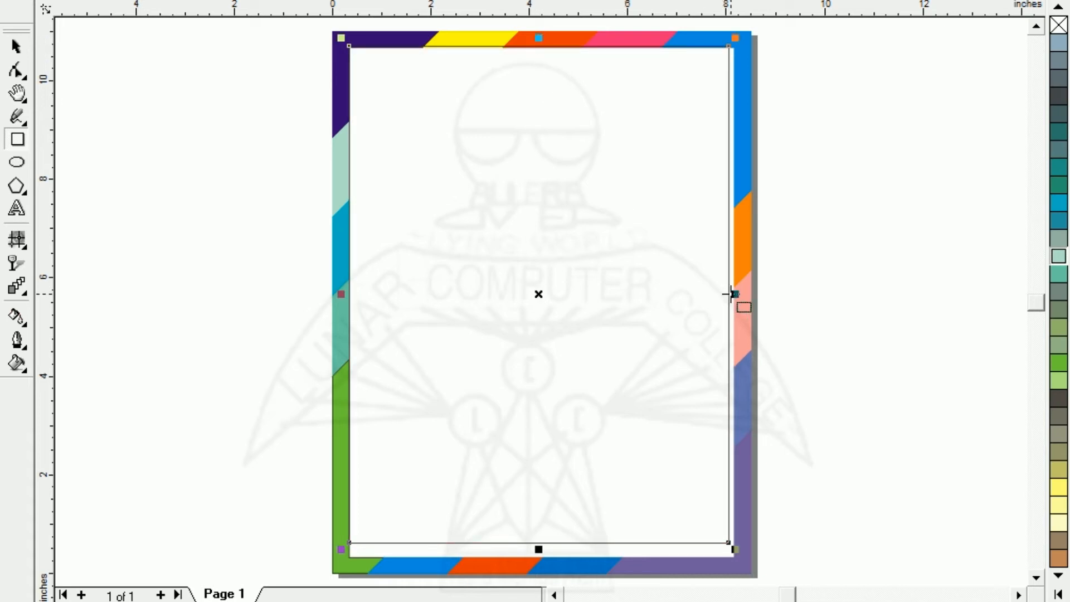
left_click_drag(729, 296, 736, 294)
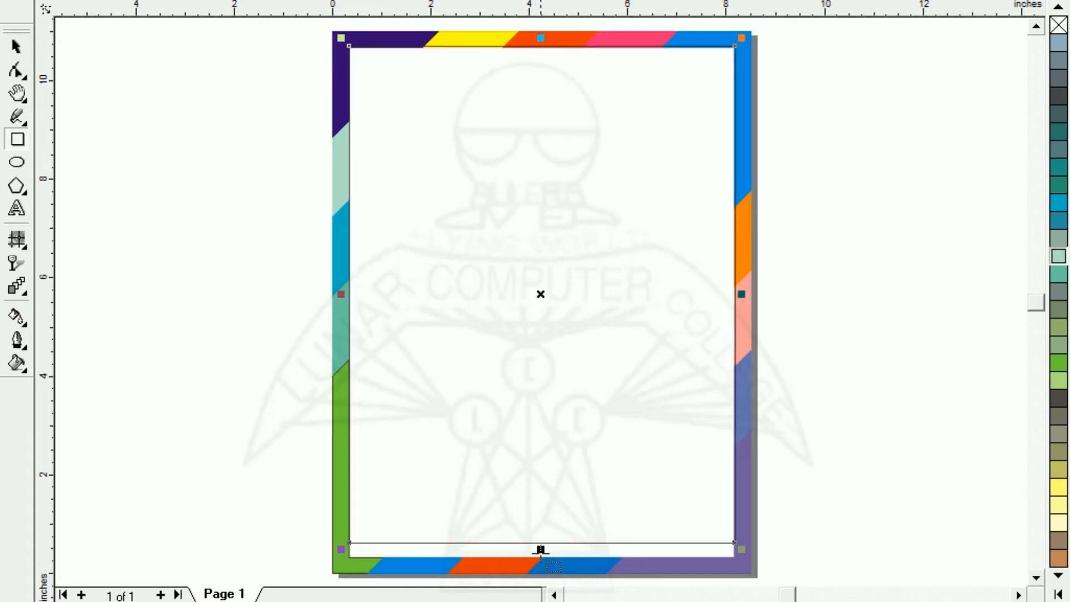
left_click_drag(541, 549, 543, 559)
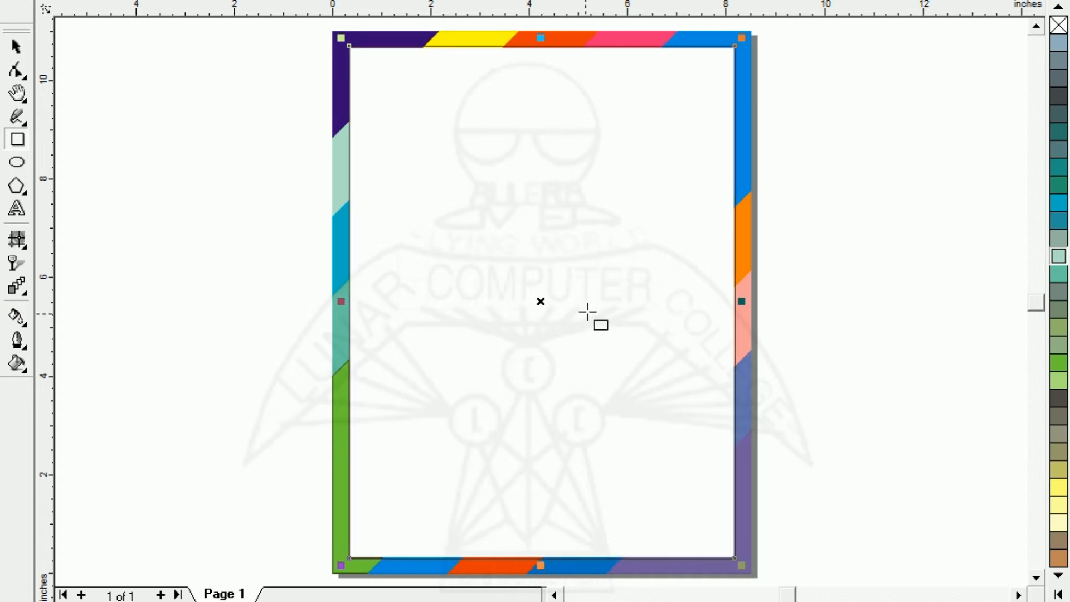
- Create a smaller concentric copy of the rectangle, about 7.25 × 9.62 inches, and place both rectangles one inside the other, left of the page
left_click_drag(741, 38, 727, 50)
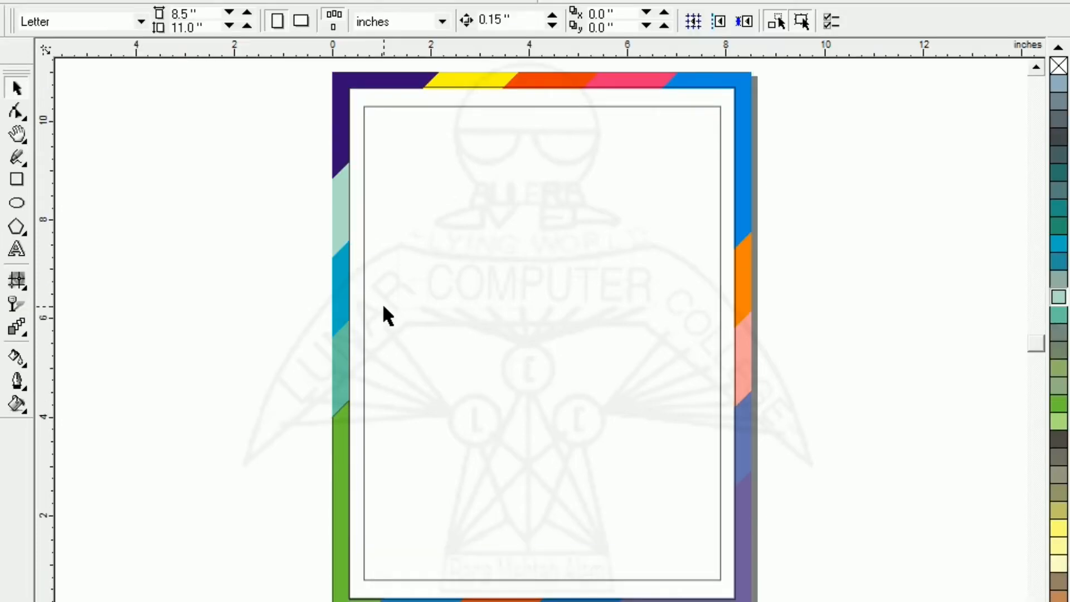
key("F3")
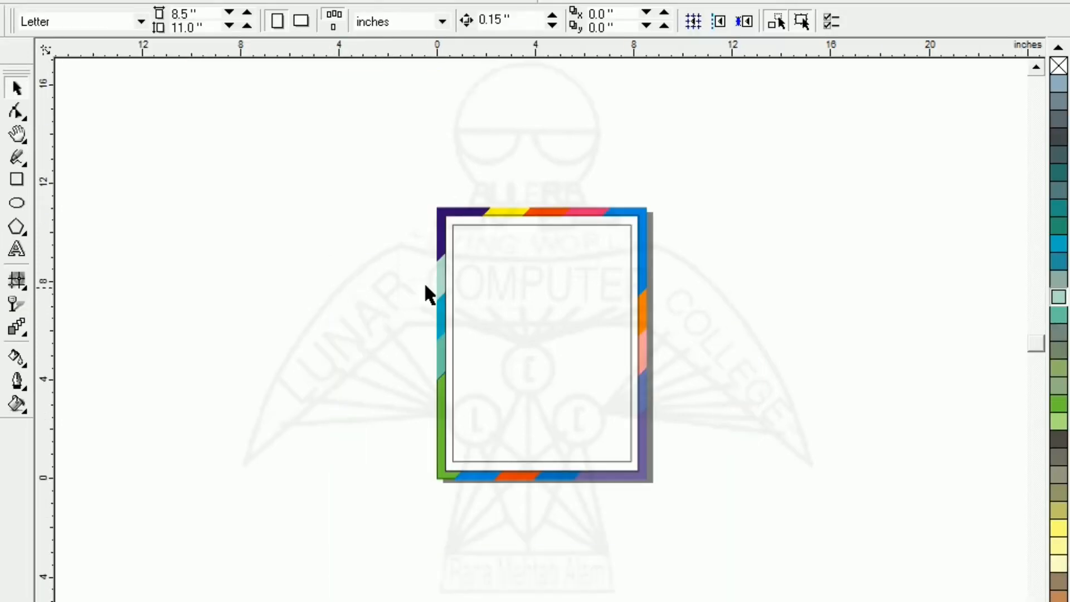
left_click_drag(520, 287, 861, 329)
left_click(559, 353)
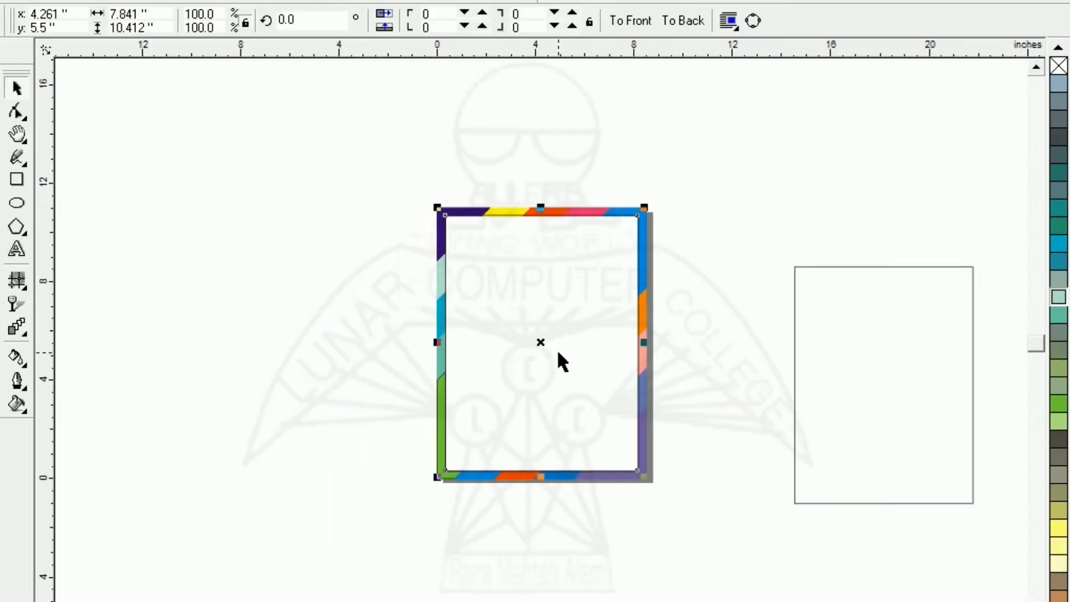
left_click_drag(559, 353, 273, 345)
left_click_drag(889, 418, 261, 370)
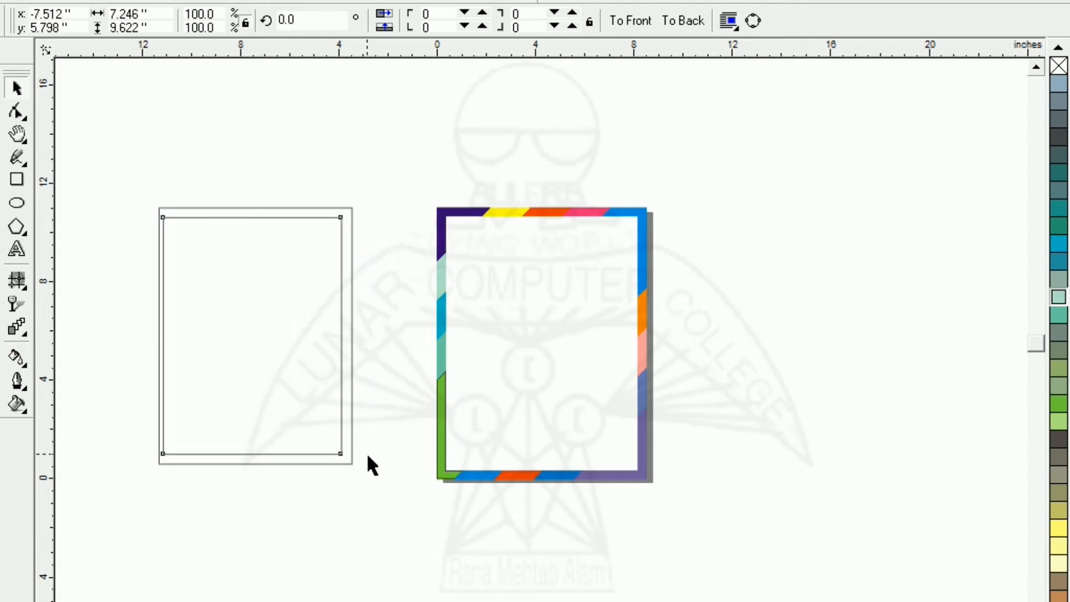
- Centre the smaller rectangle horizontally within the larger one beside the page
left_click_drag(393, 520, 390, 517)
key("c")
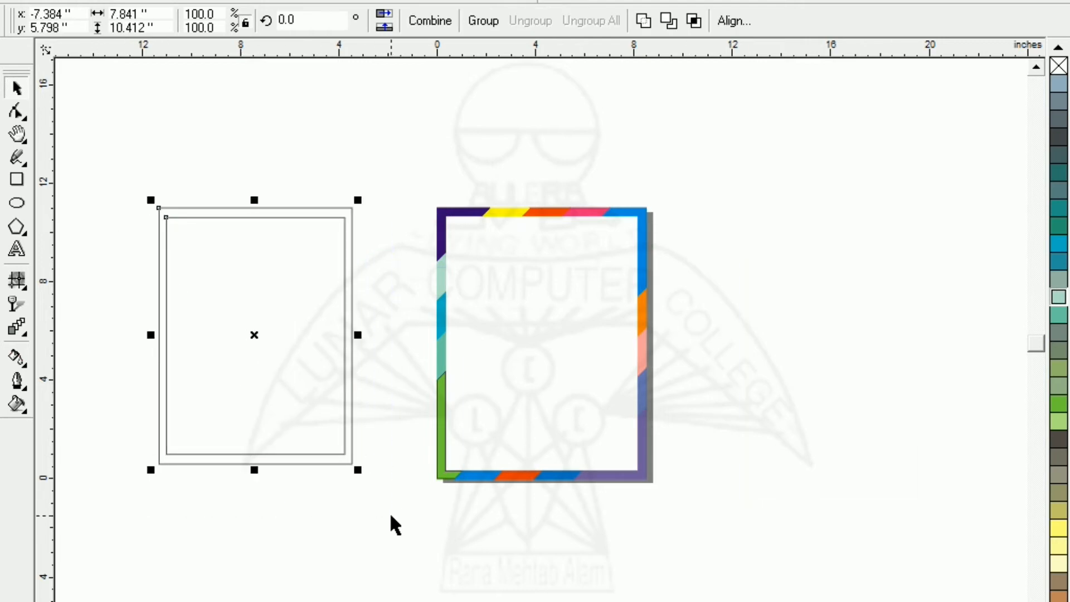
left_click(299, 523)
- Trim the smaller rectangle out of the larger one to leave a frame, and move the cutting rectangle to the right of the page
left_click_drag(123, 158, 420, 520)
left_click(669, 24)
left_click(136, 214)
left_click(241, 334)
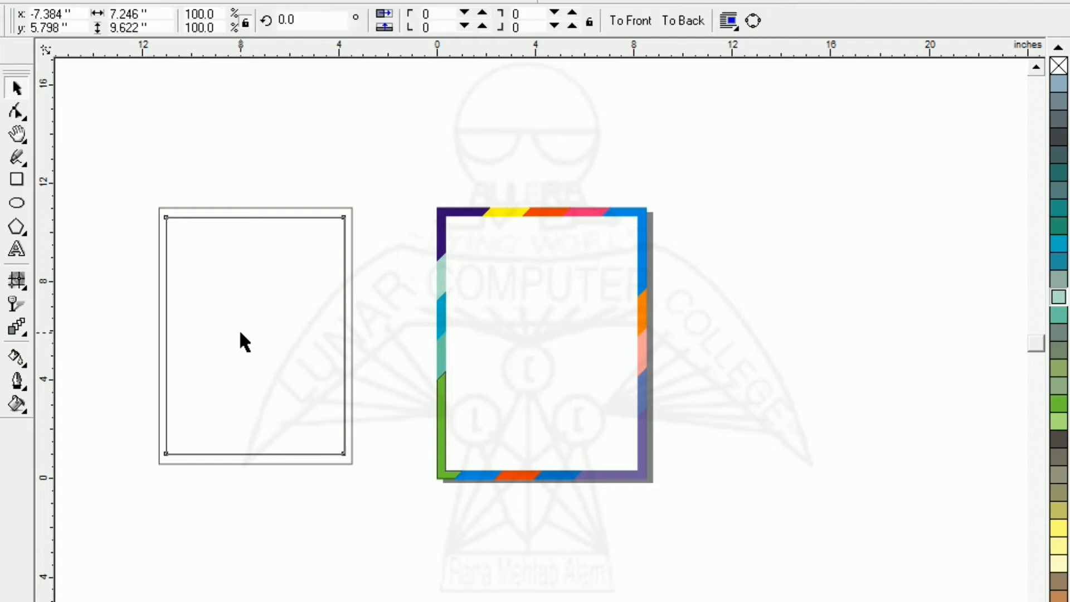
left_click_drag(254, 339, 827, 332)
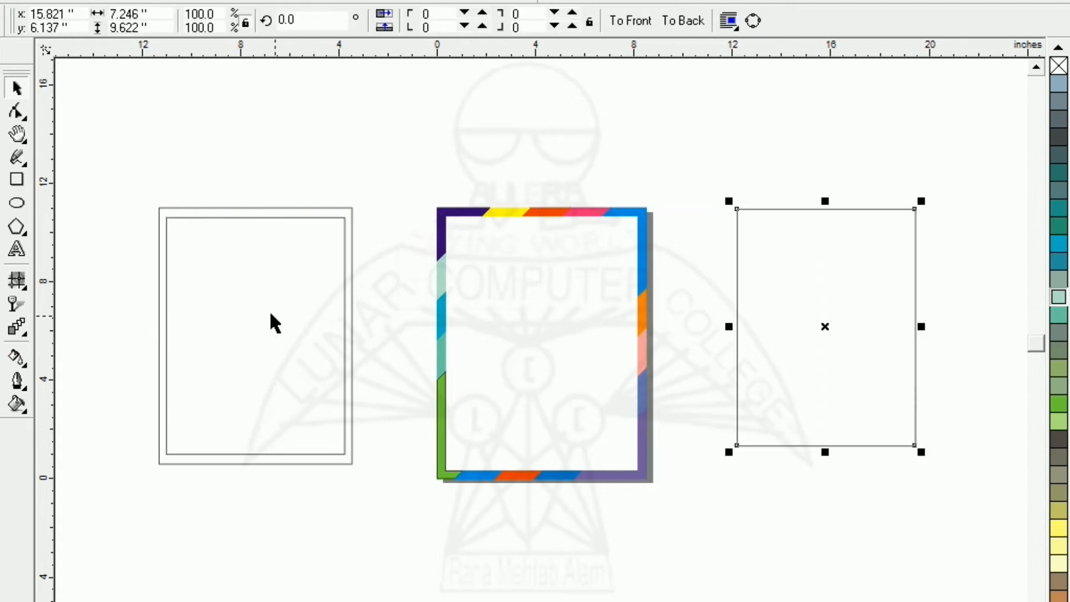
- Try to fill the trimmed frame with a two-colour linear fountain fill from golden yellow to white
left_click(223, 257)
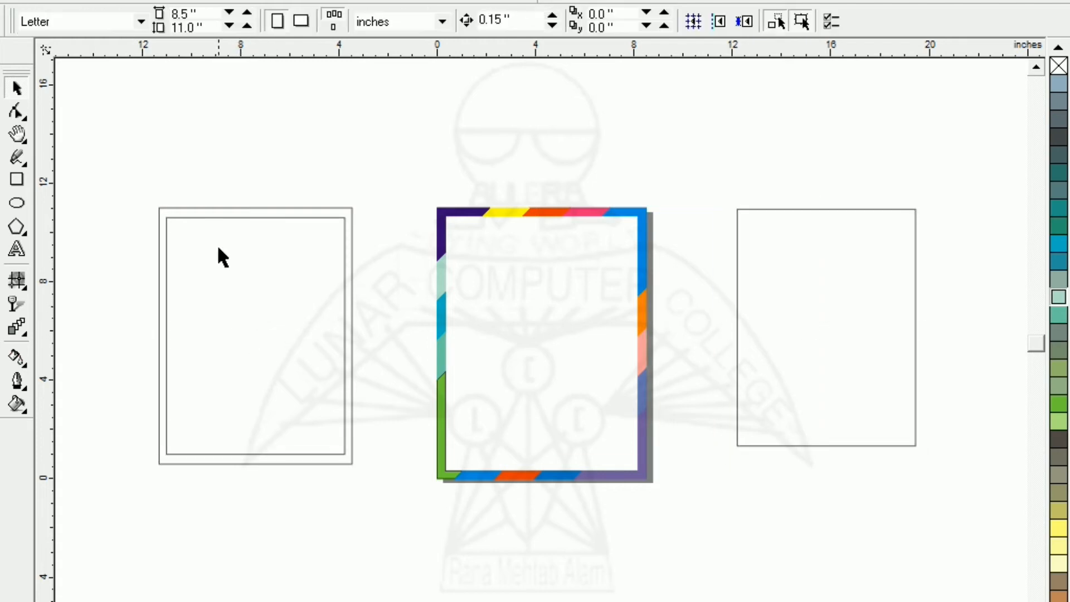
left_click(226, 213)
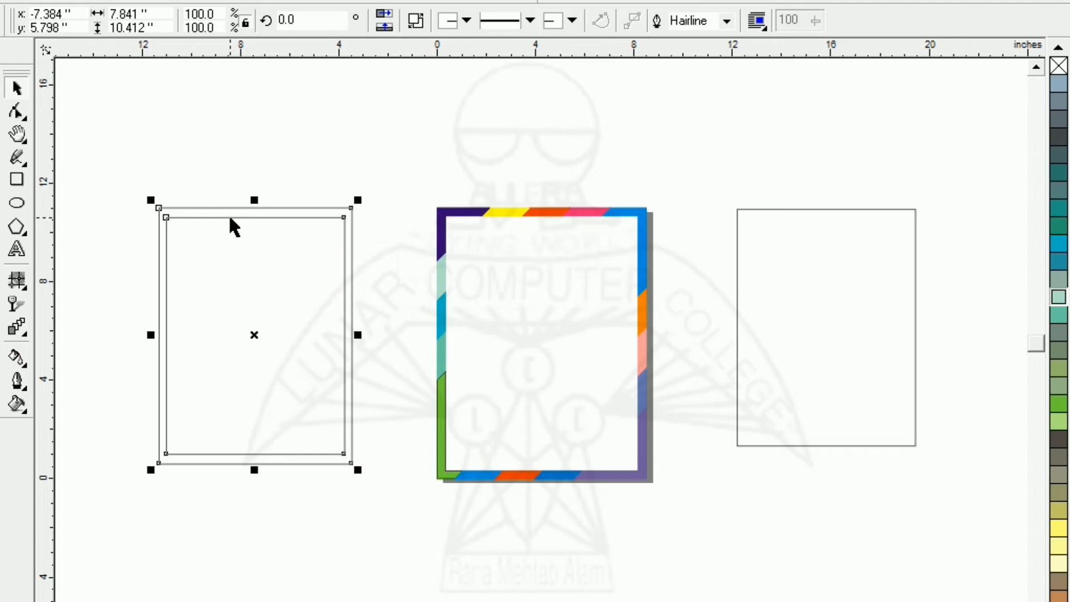
left_click(16, 408)
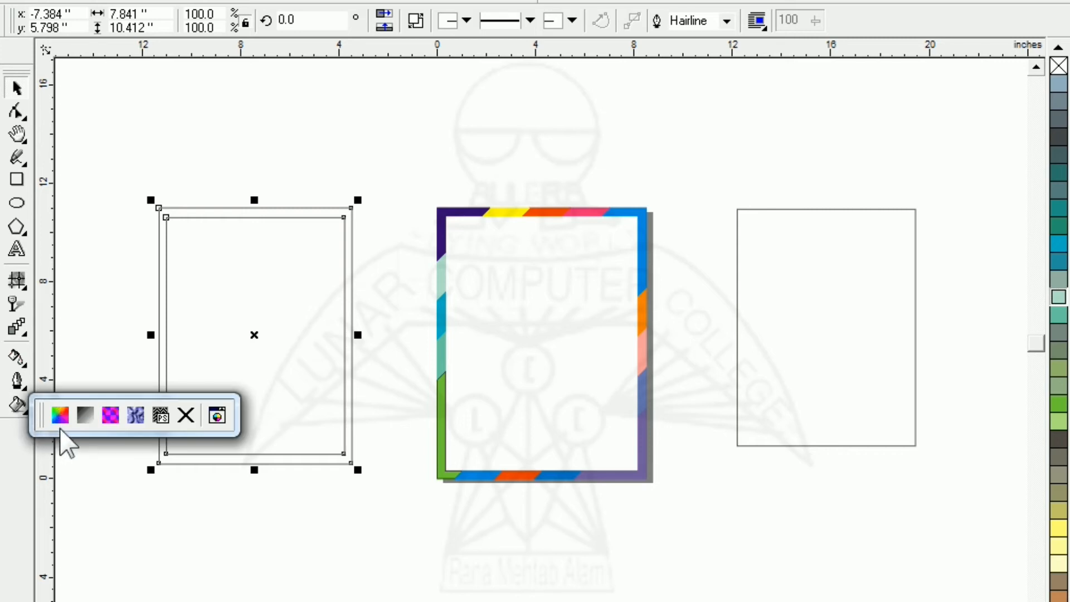
left_click(85, 416)
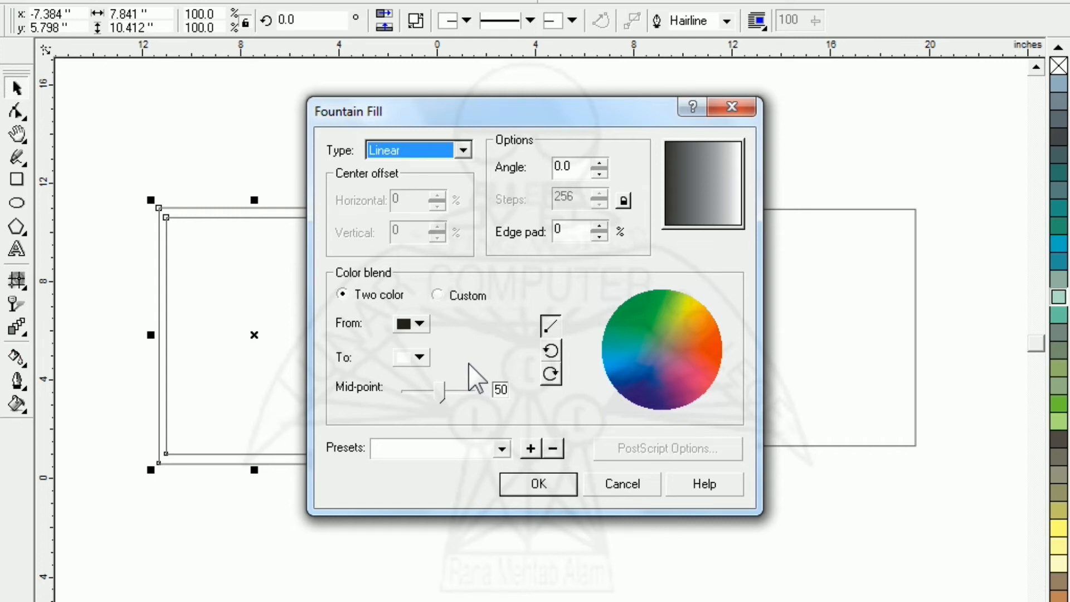
left_click(419, 324)
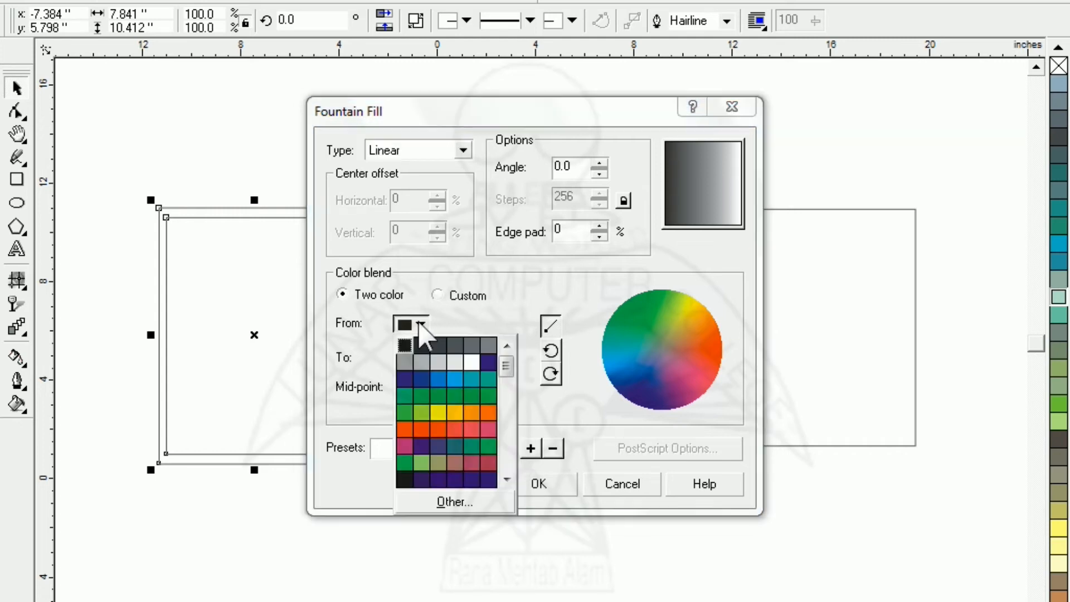
left_click(456, 420)
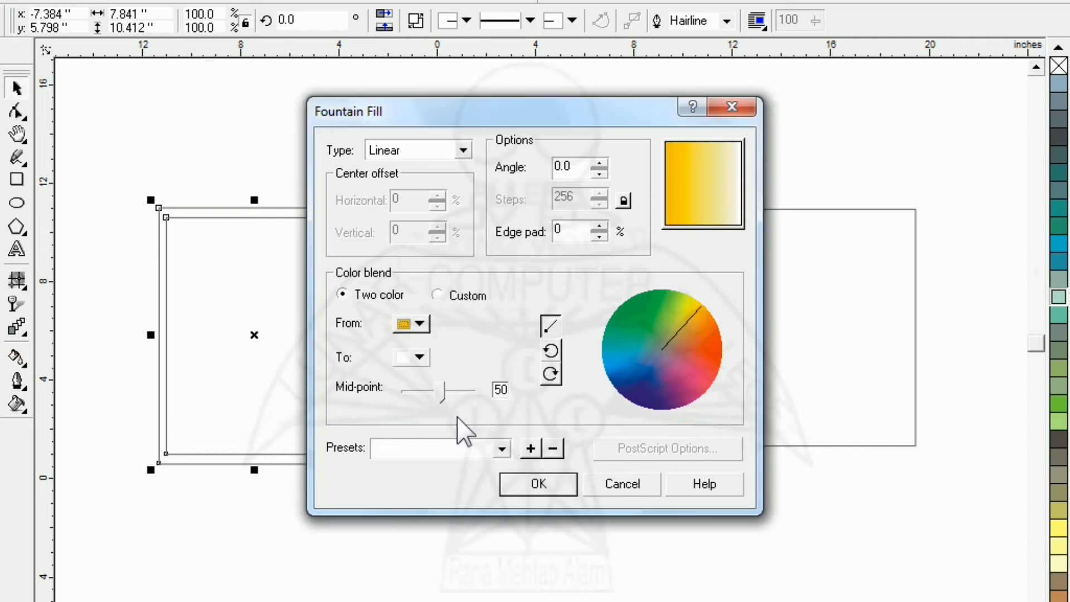
left_click(561, 482)
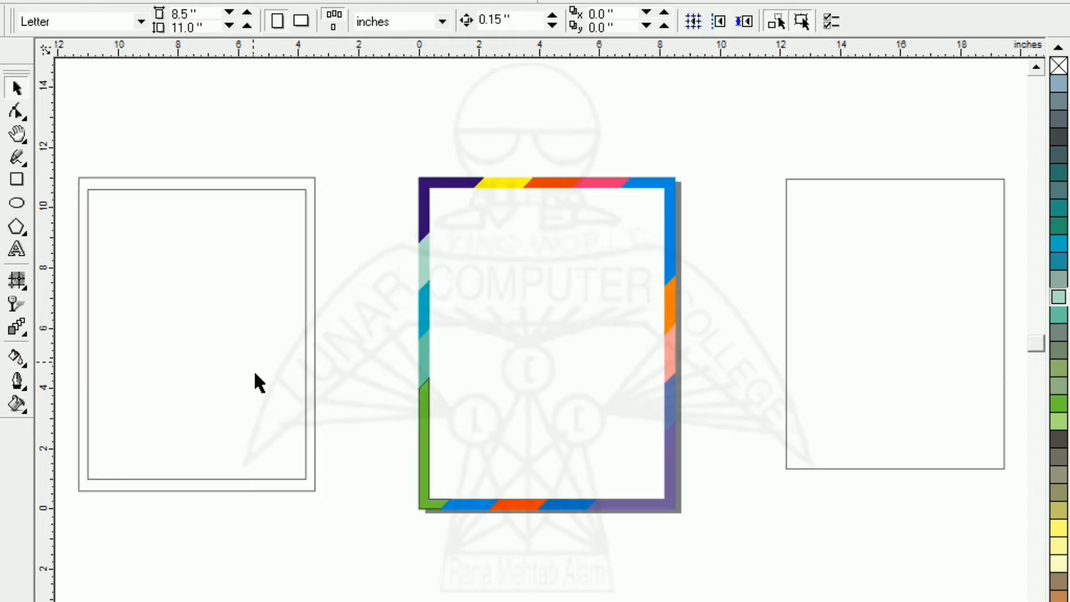
- Start a custom linear fountain fill for the trimmed frame and add a colour marker at the 50% position
left_click(289, 484)
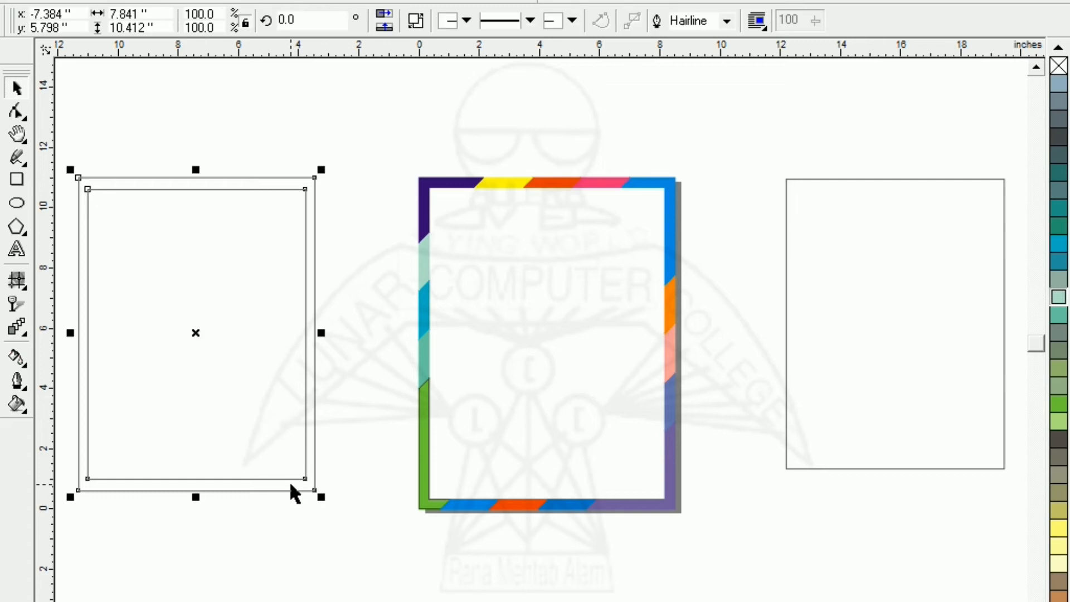
left_click(14, 405)
left_click(84, 415)
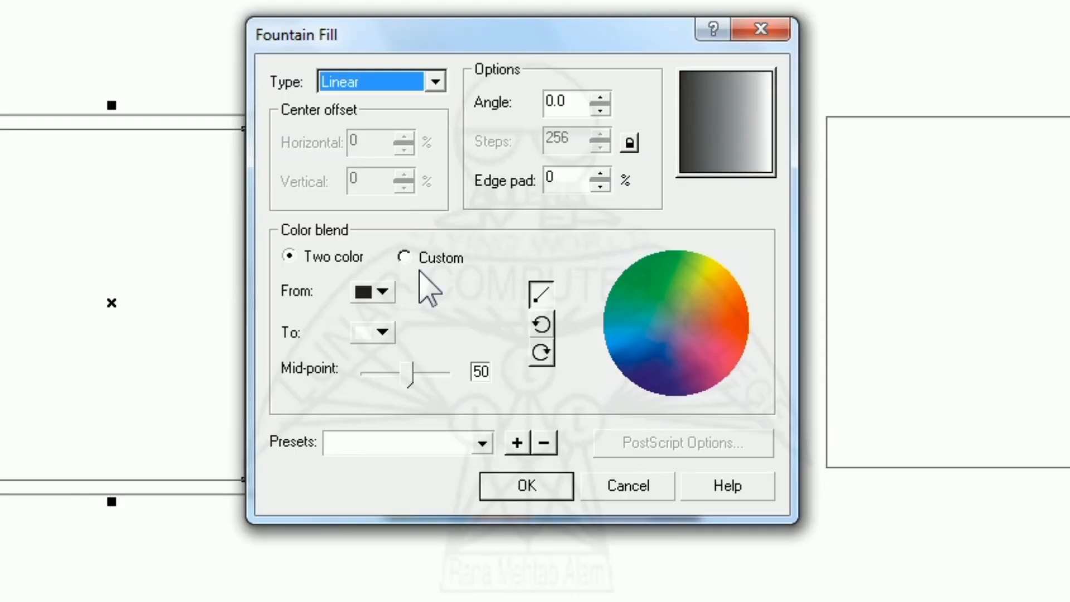
left_click(443, 298)
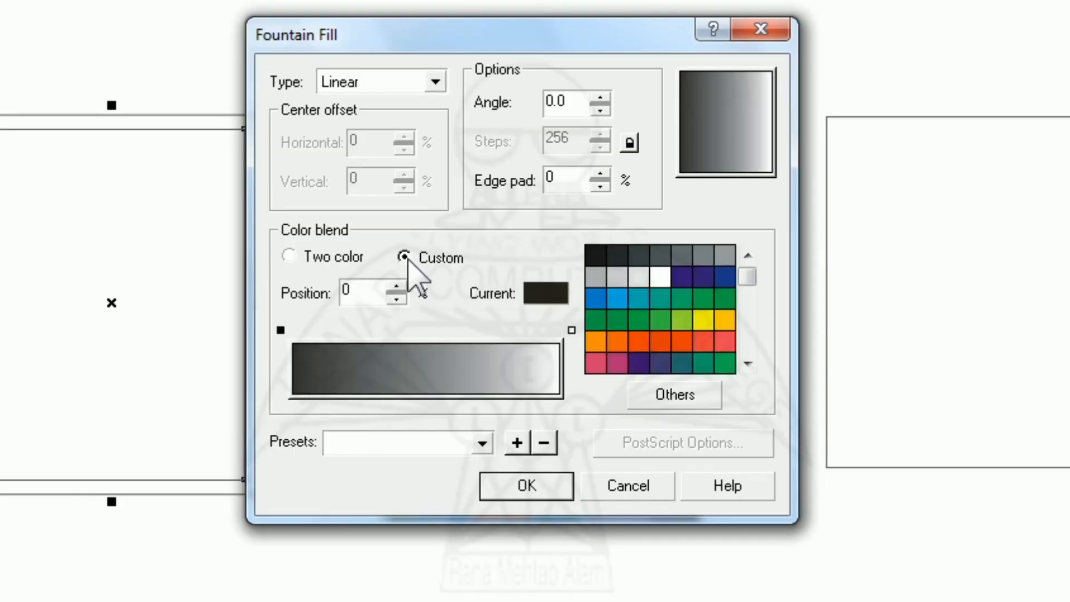
left_click(421, 333)
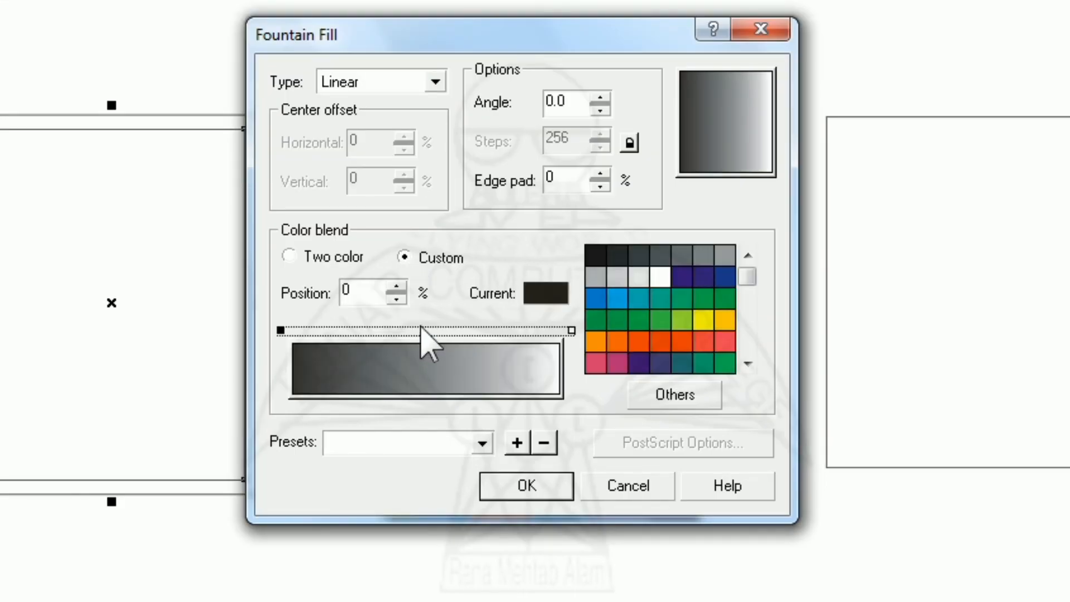
double_click(422, 329)
left_click(377, 292)
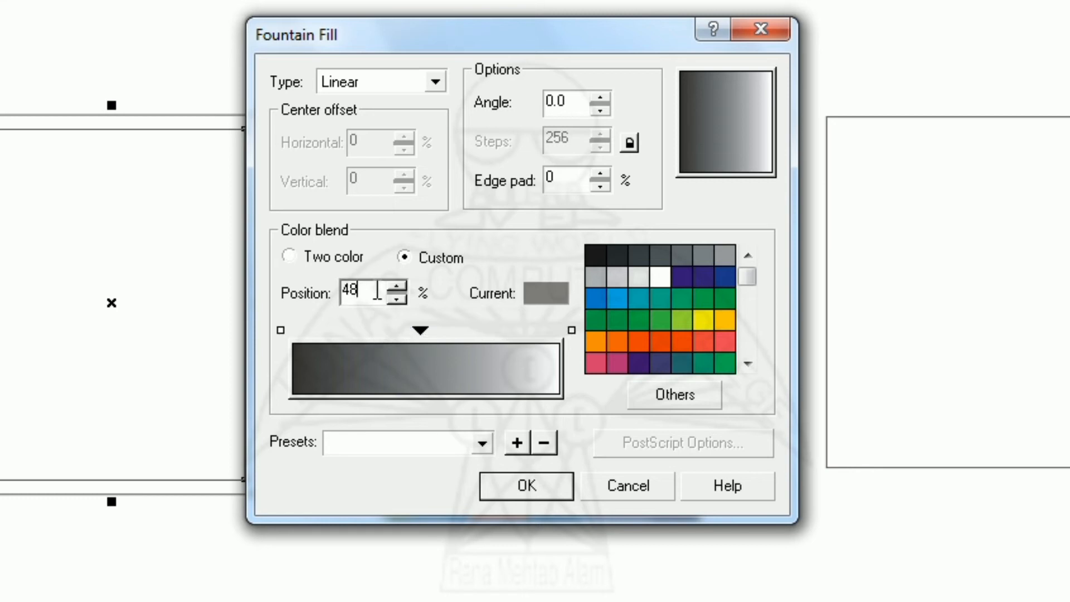
double_click(377, 292)
type("50")
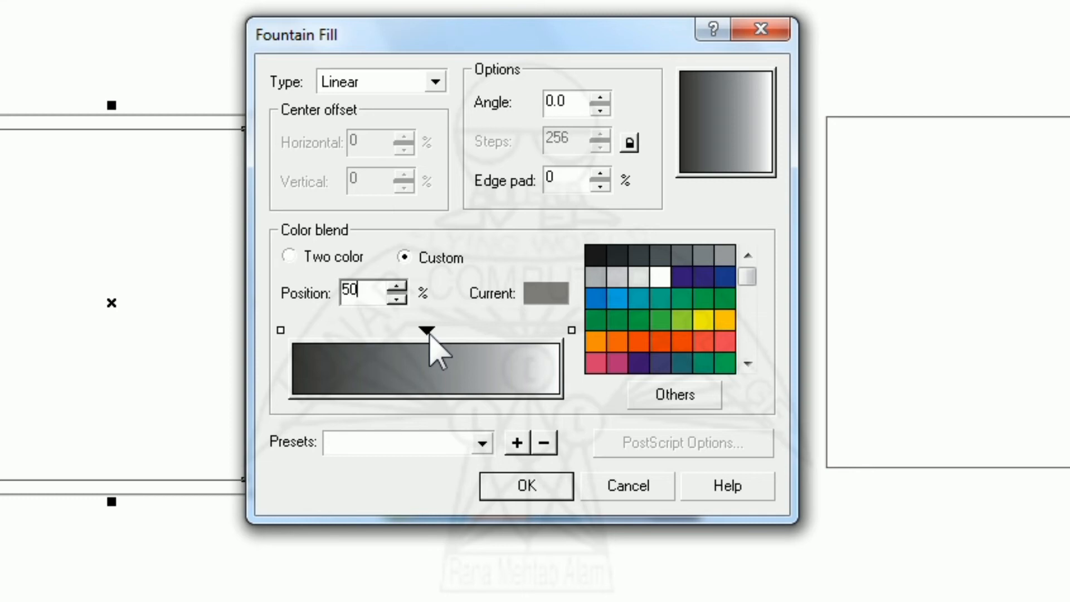
- Set the 50% marker's colour to CMYK 27, 47, 100, 8
left_click(654, 410)
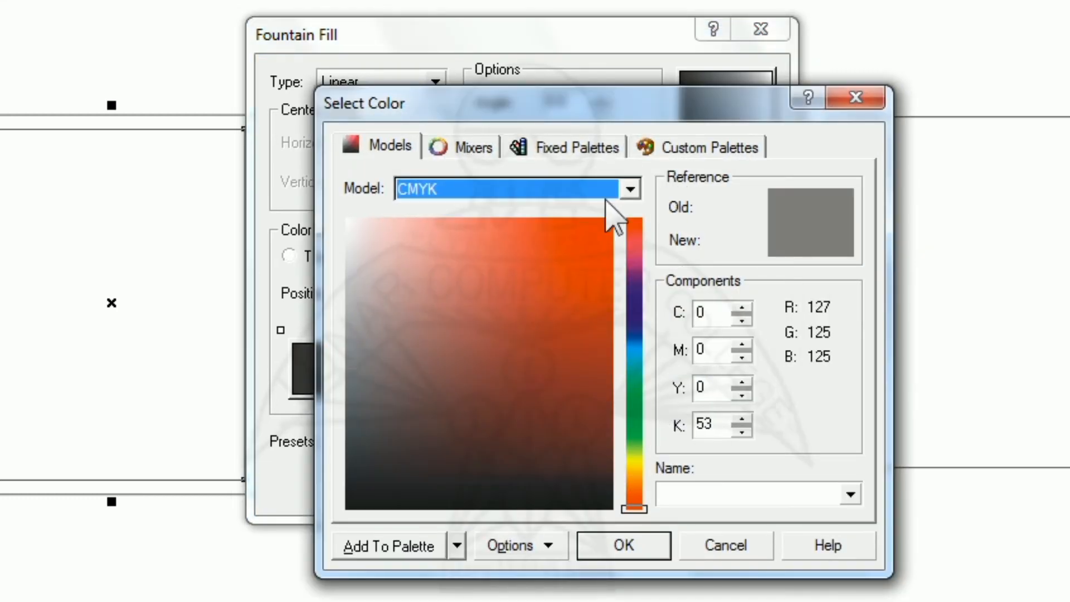
left_click(719, 312)
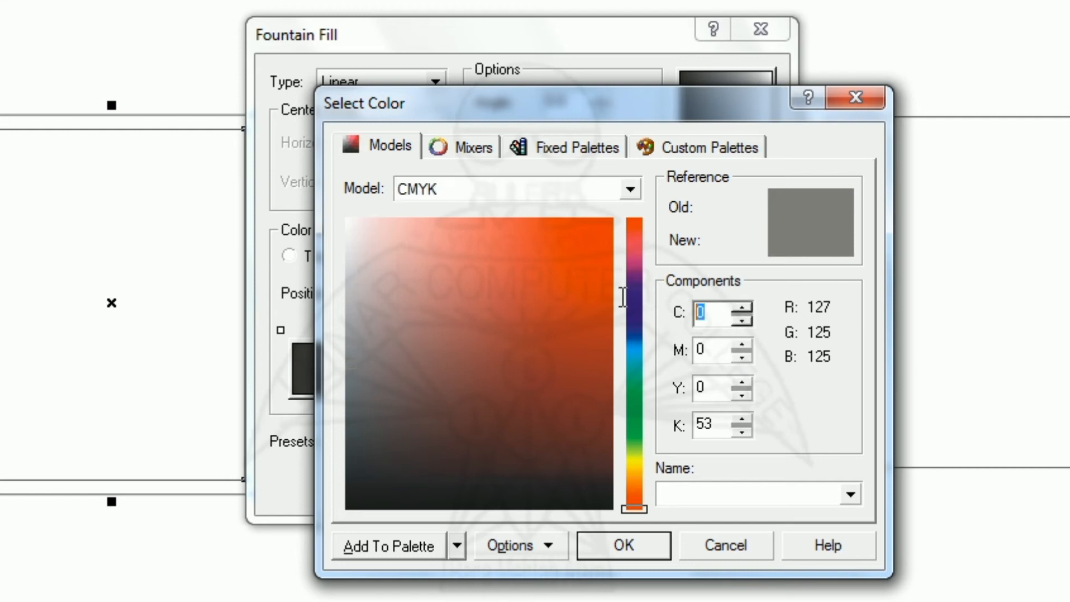
type("27")
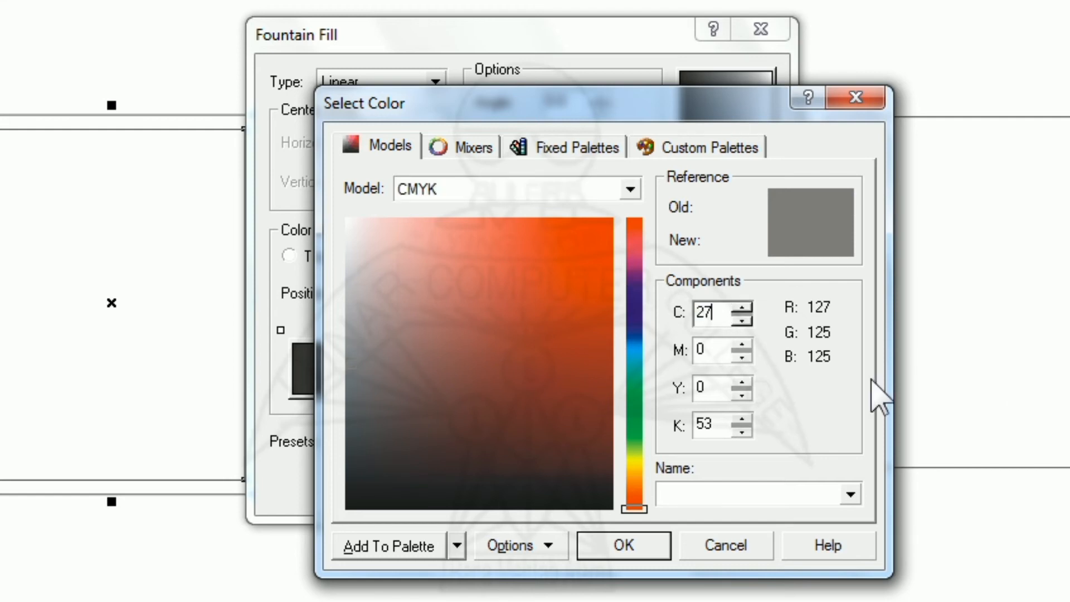
key("Tab")
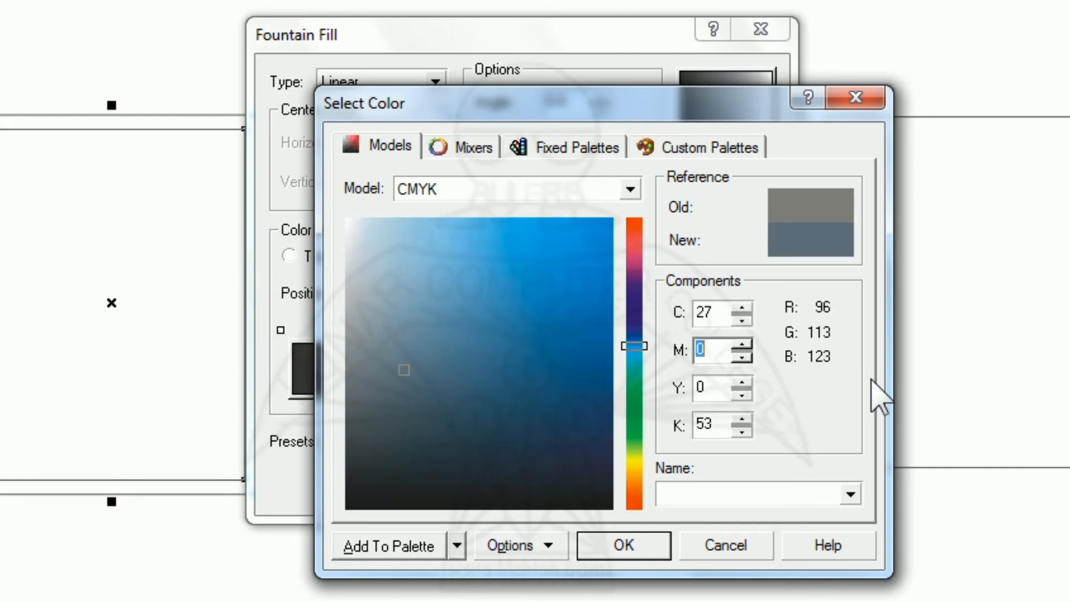
type("47")
key("Tab")
type("10")
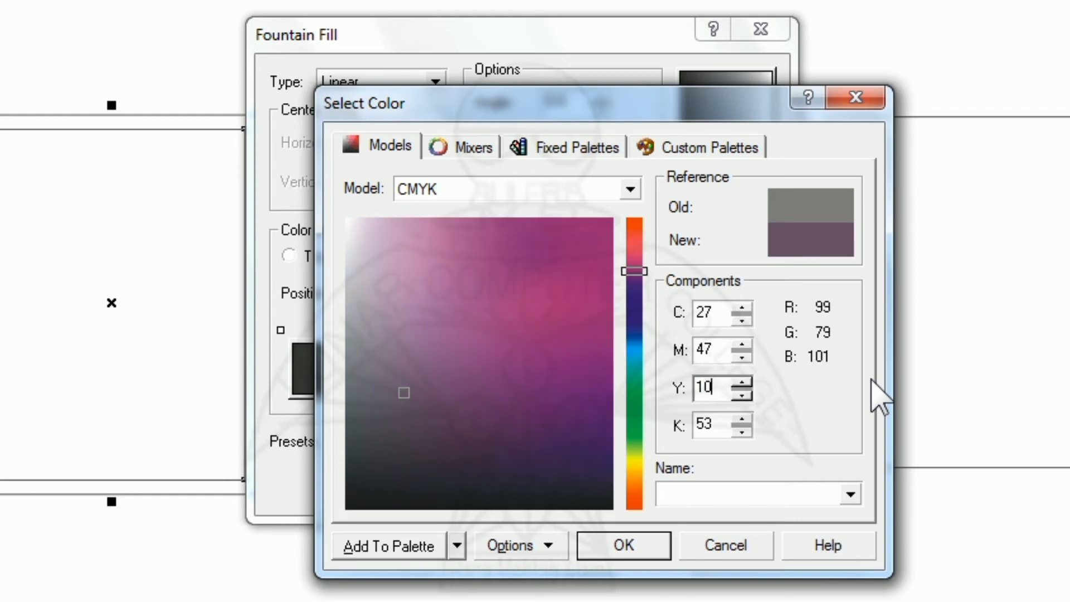
key("Tab")
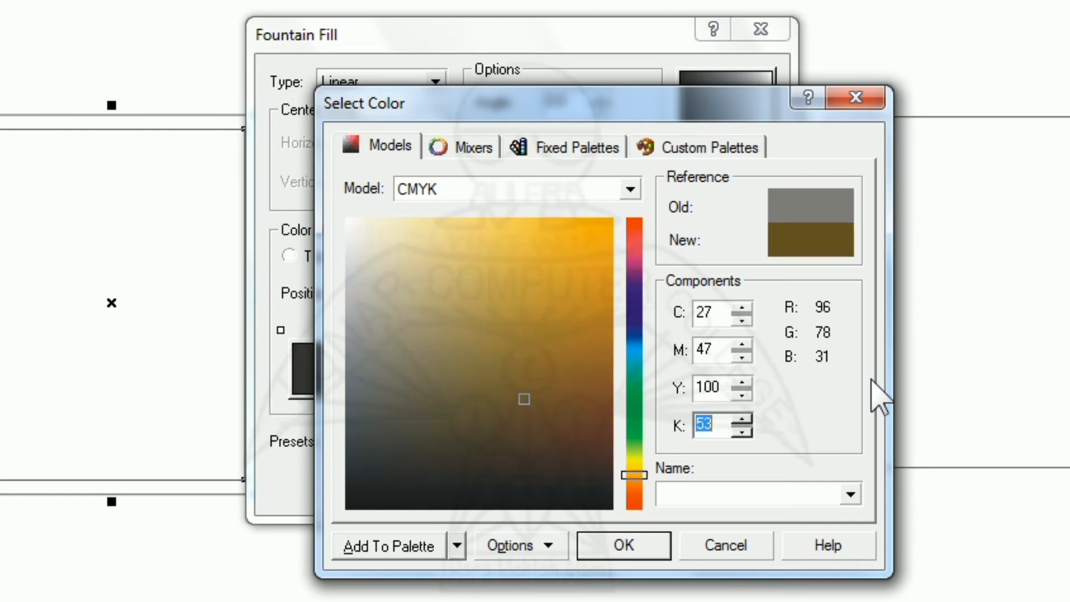
type("8")
left_click(633, 542)
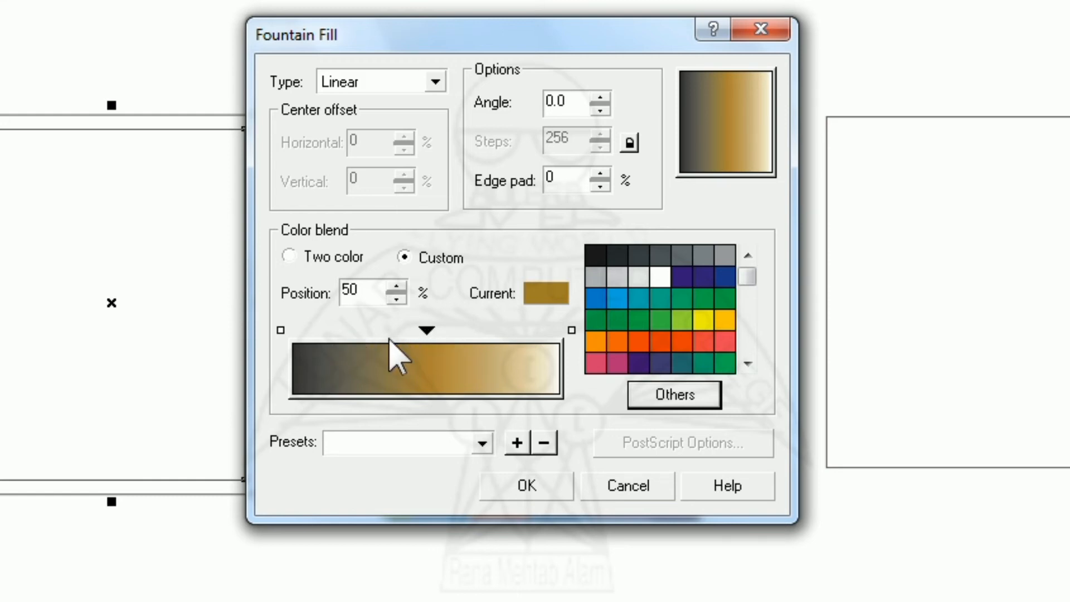
- Add two more colour markers to the custom fountain blend, one at the 25% position and one at 75%
double_click(365, 331)
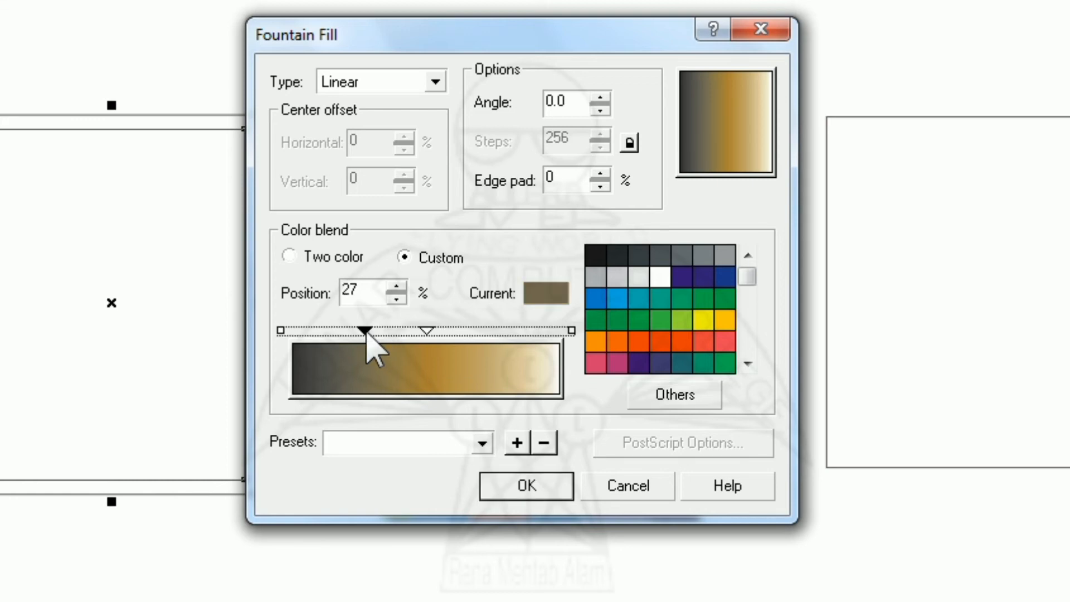
double_click(368, 290)
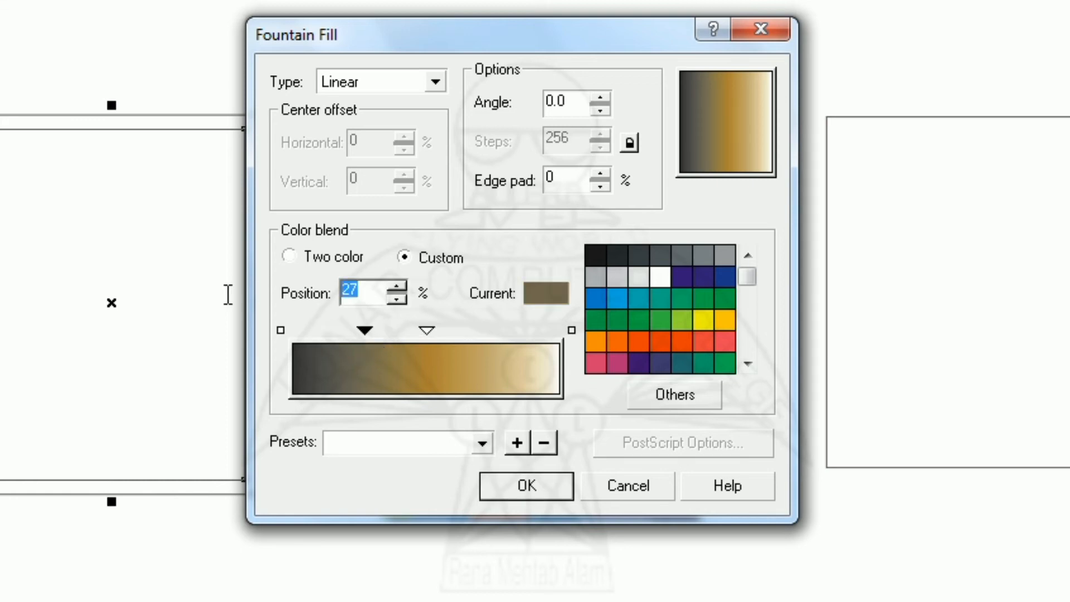
type("25")
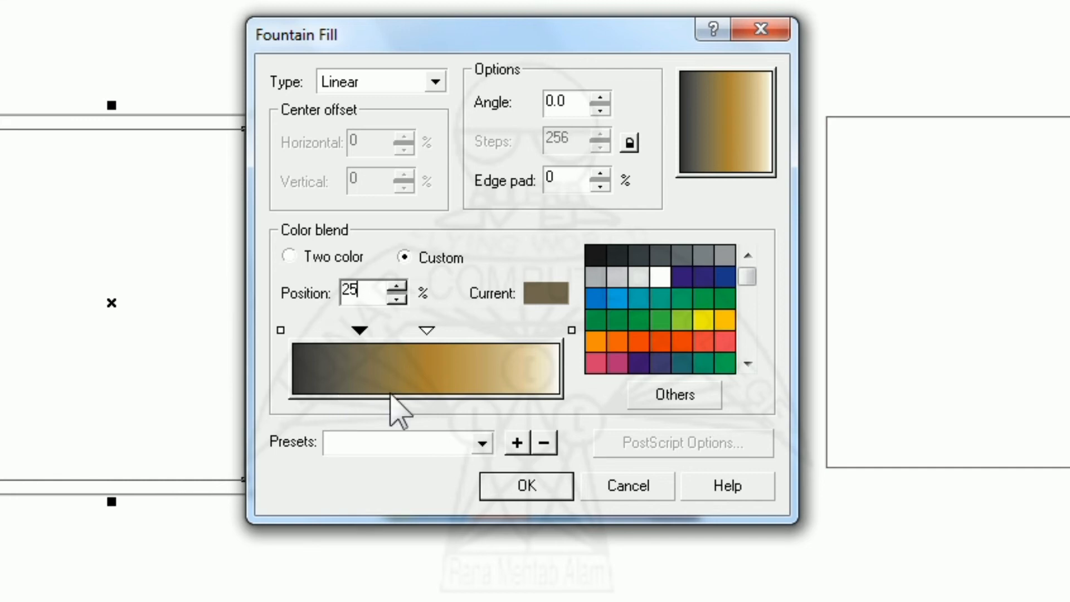
double_click(497, 331)
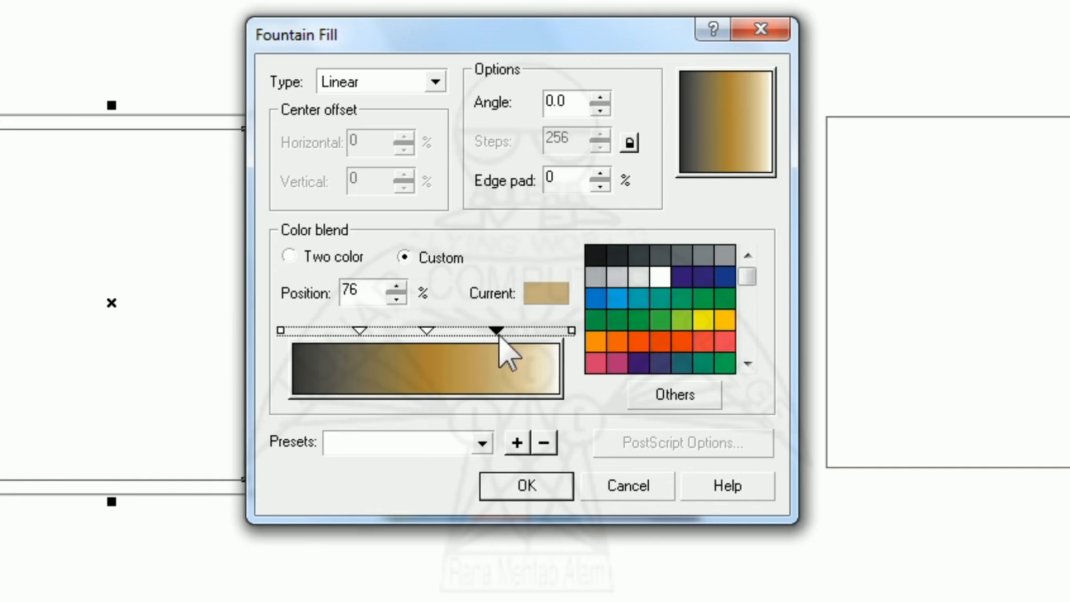
double_click(369, 294)
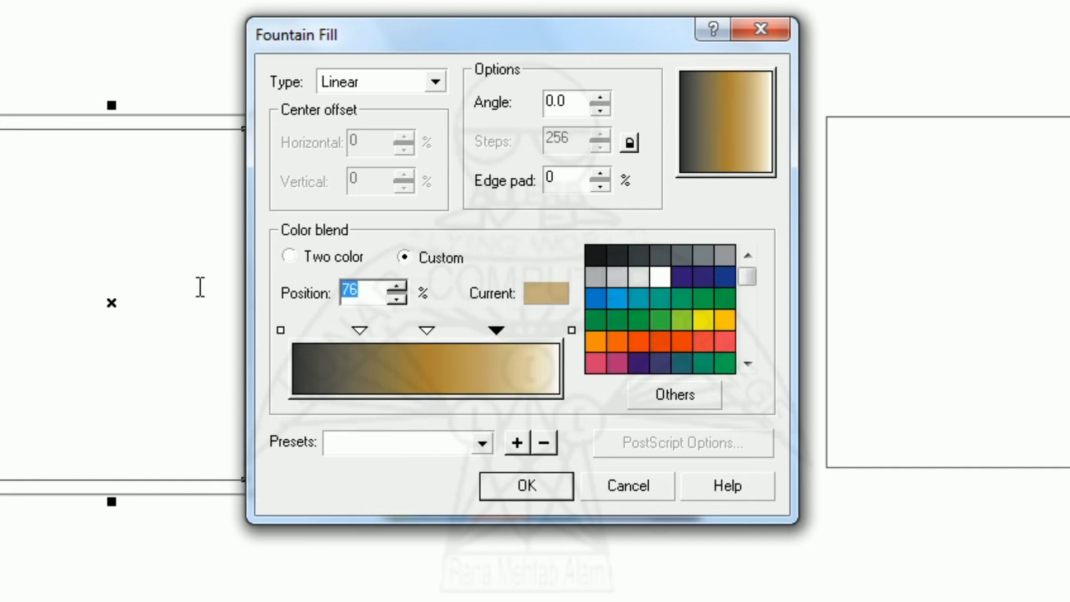
type("75")
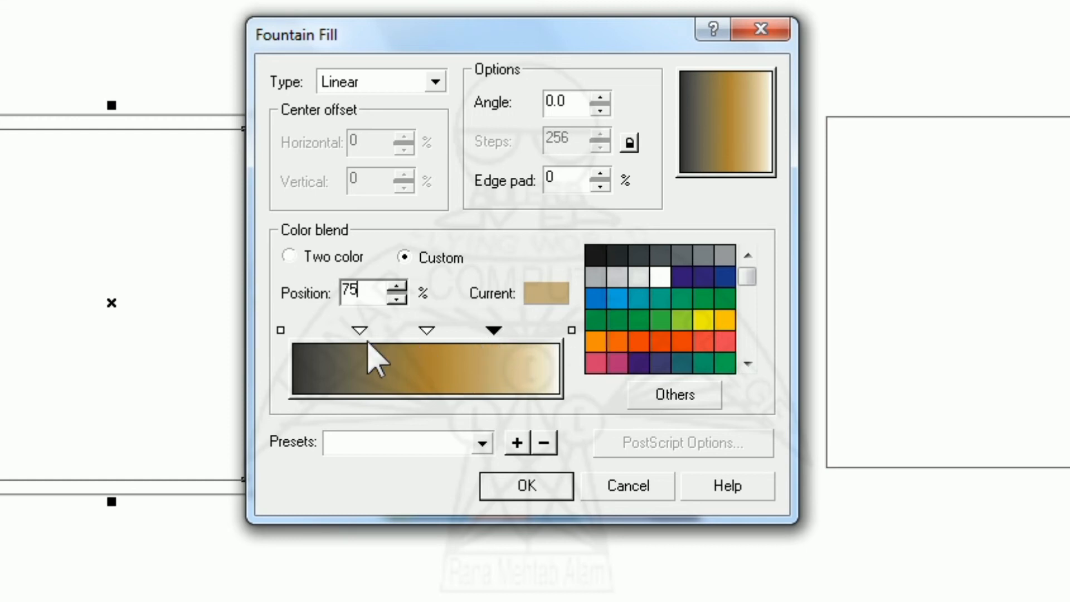
- Try to select the markers on both sides of the middle one together, and reset the right-hand marker's position to 75%
left_click(357, 331, "ctrl")
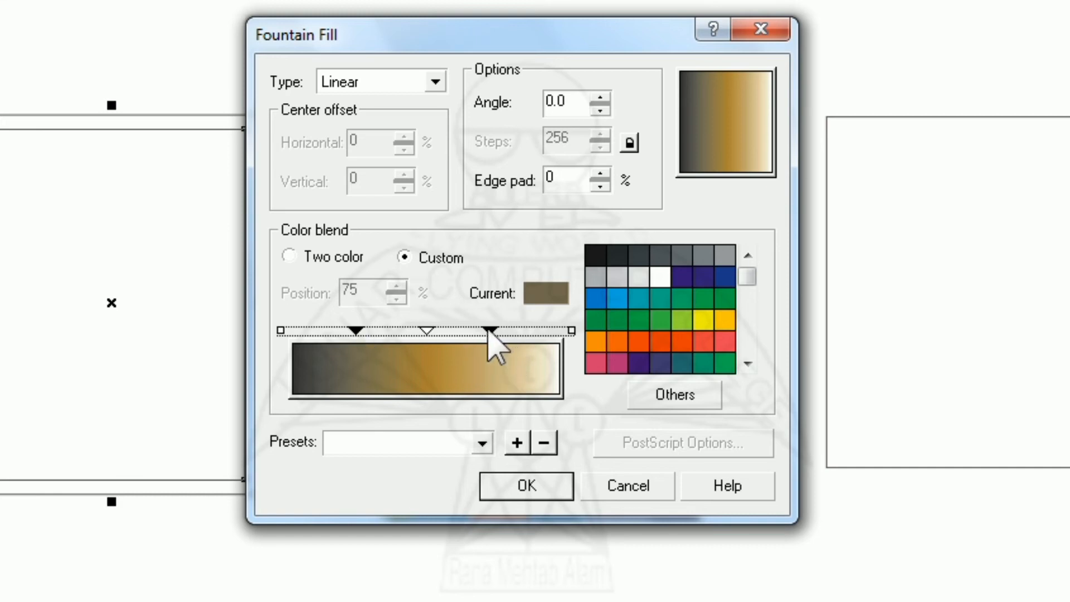
left_click(488, 330)
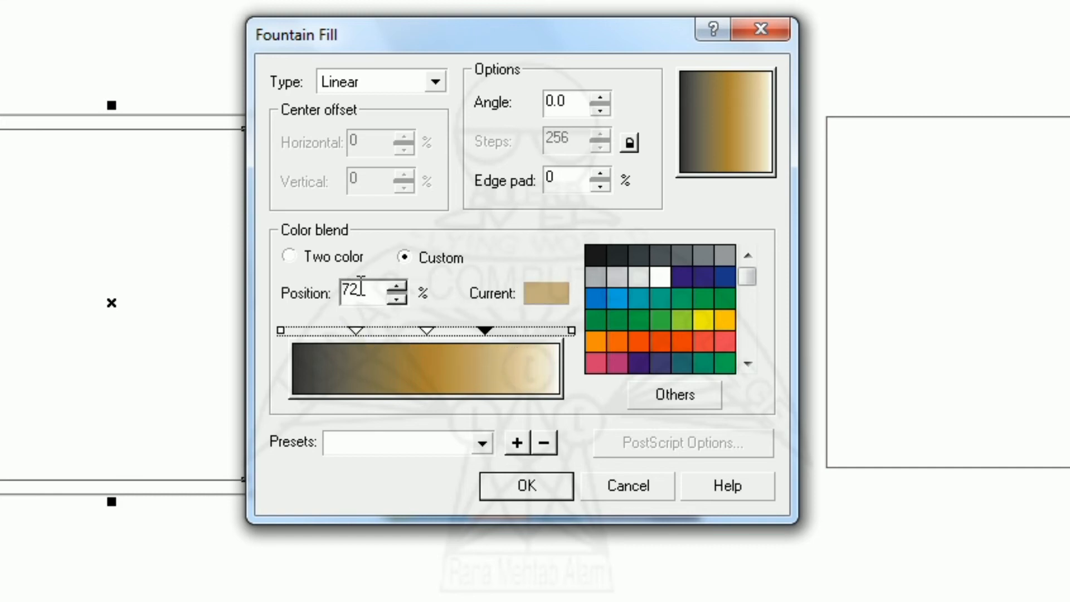
double_click(350, 290)
type("75")
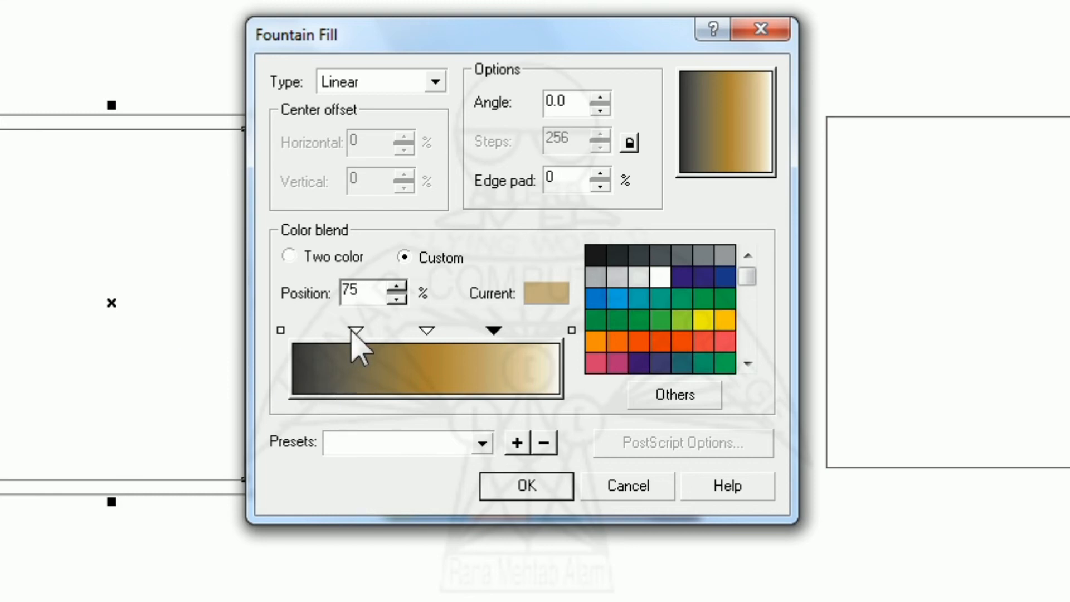
- Select the two markers on either side of the middle one and set their colour to CMYK 2, 9, 62, 0
left_click(353, 331, "shift")
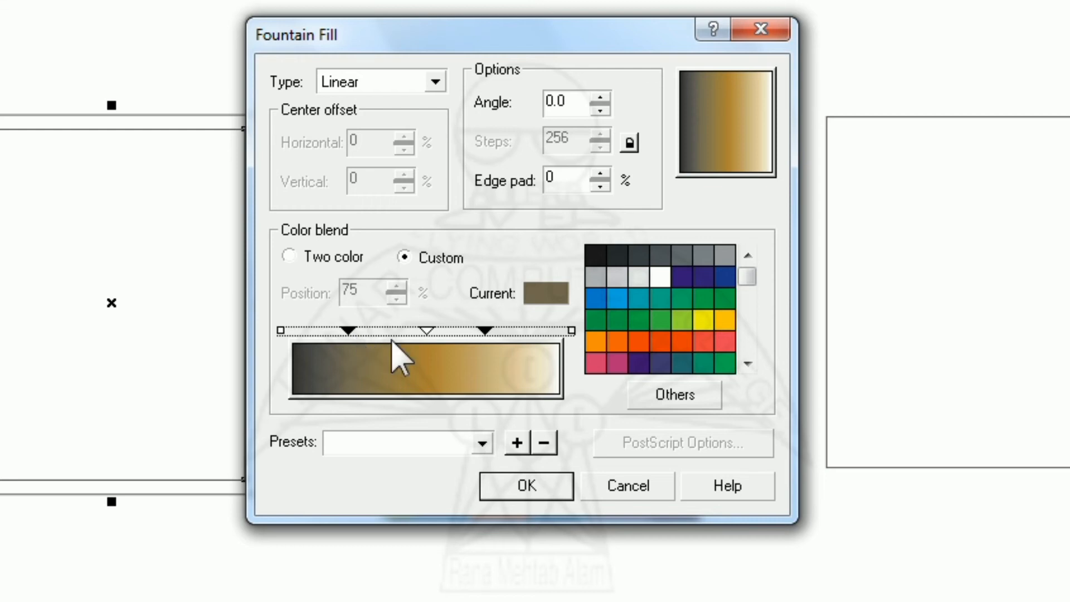
left_click(652, 396)
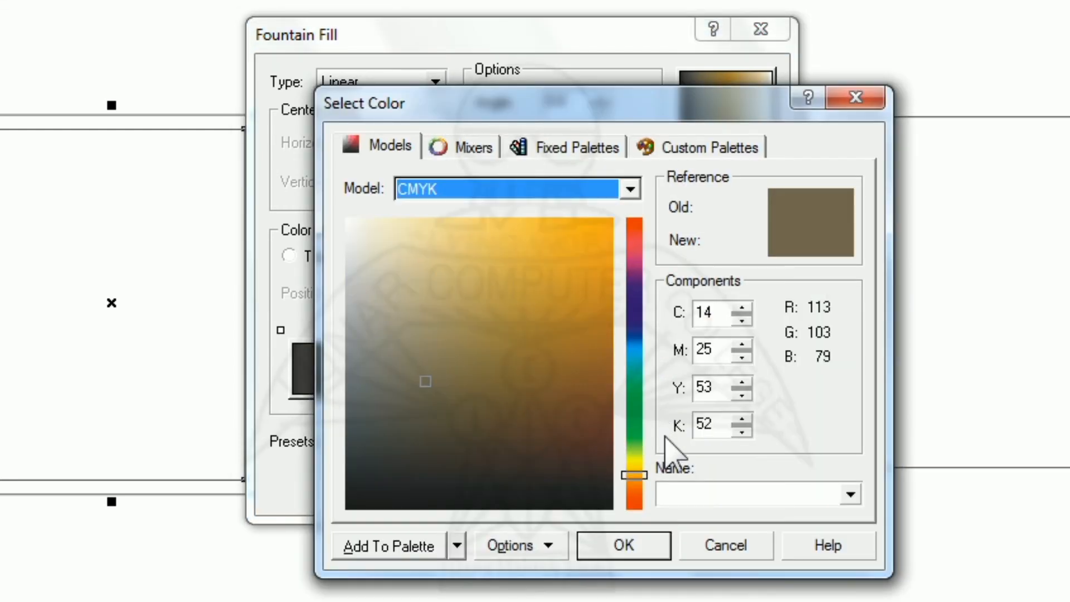
left_click(716, 314)
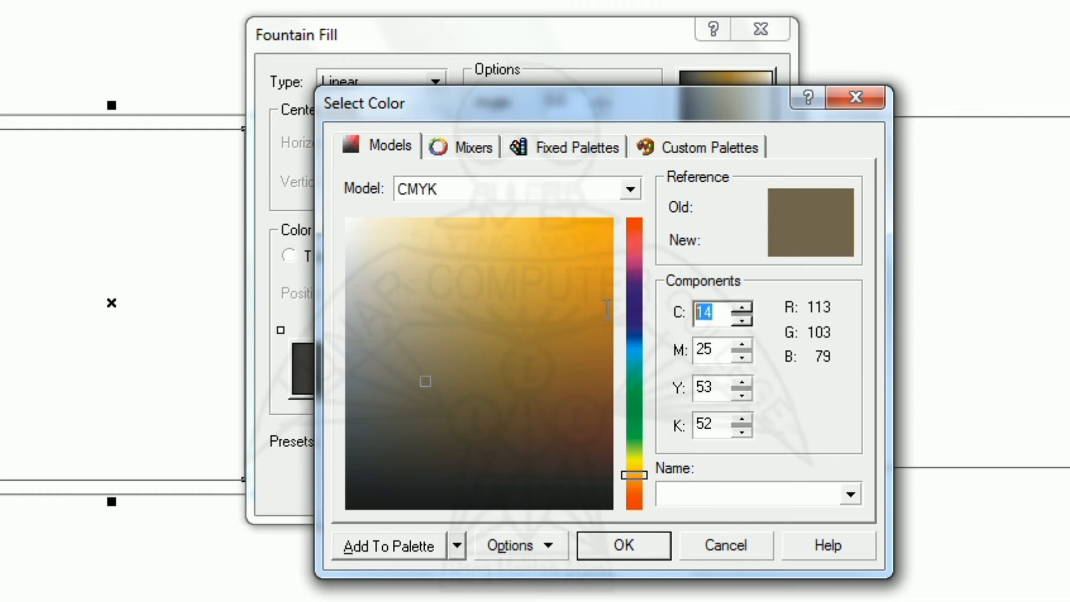
type("2")
key("Tab")
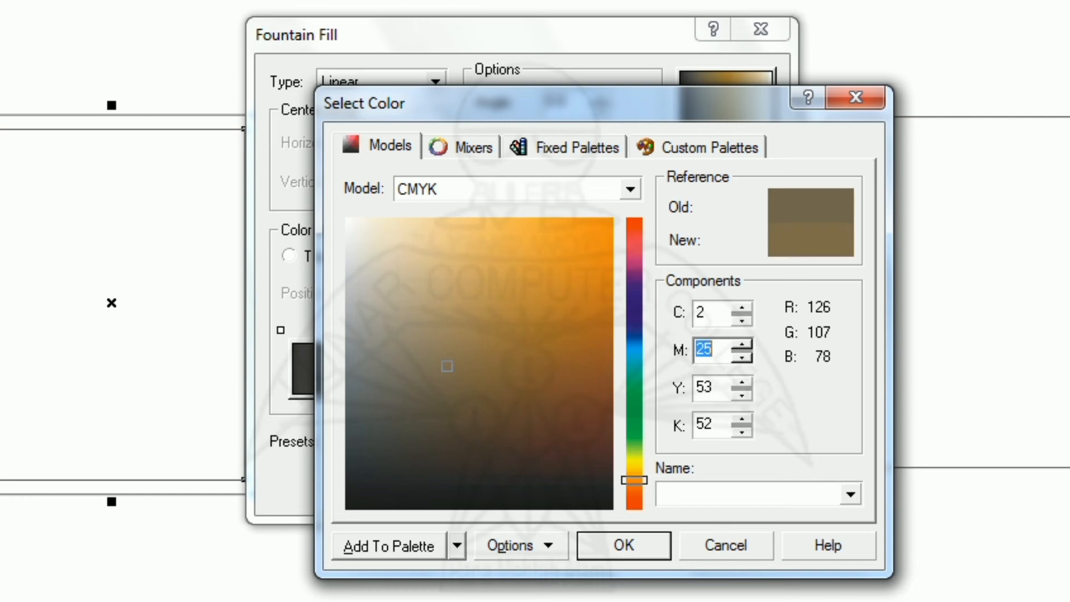
type("9")
key("Tab")
type("62")
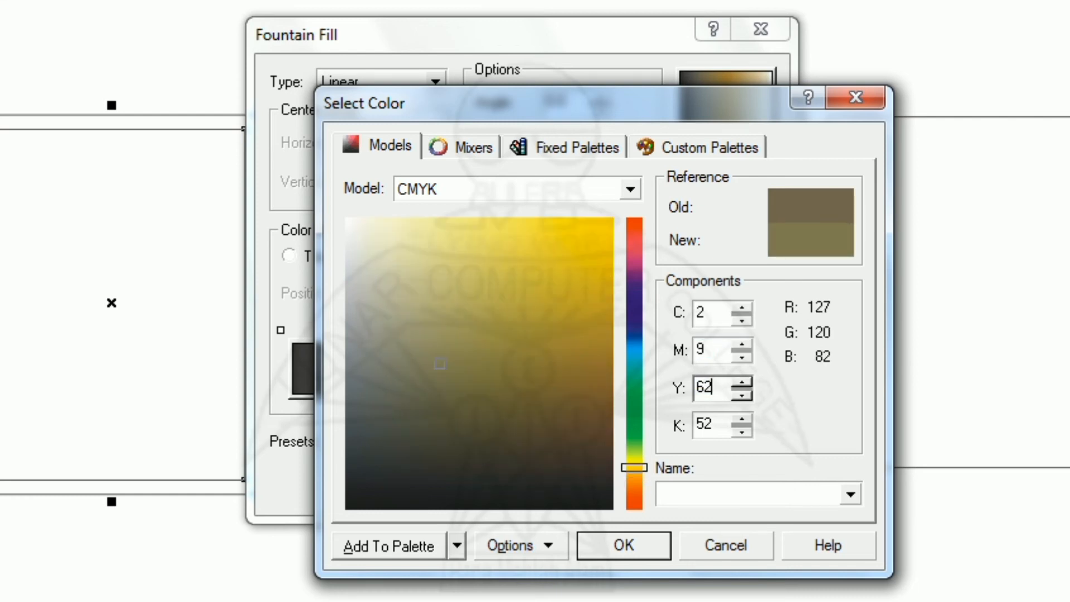
key("Tab")
type("0")
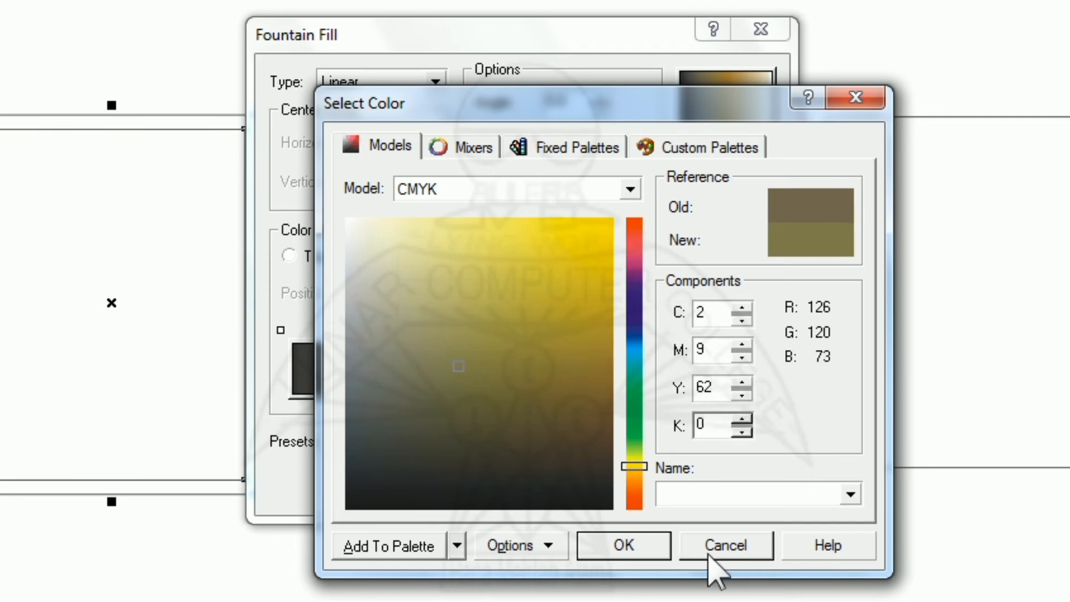
left_click(644, 553)
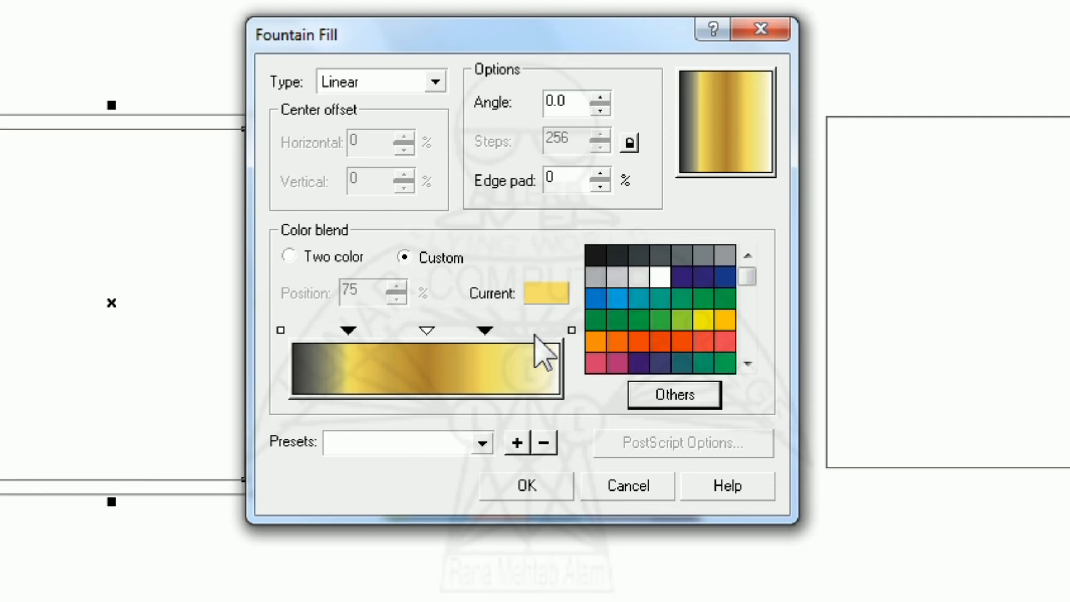
- Add two outer colour markers to the fountain blend at the 90% and 10% positions
double_click(531, 332)
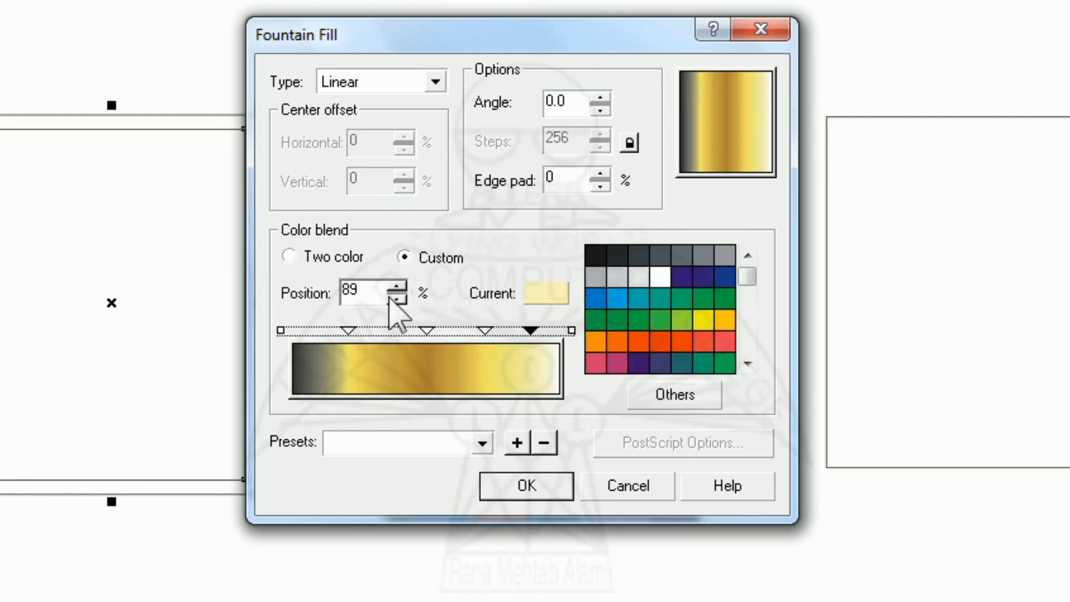
double_click(352, 290)
type("90")
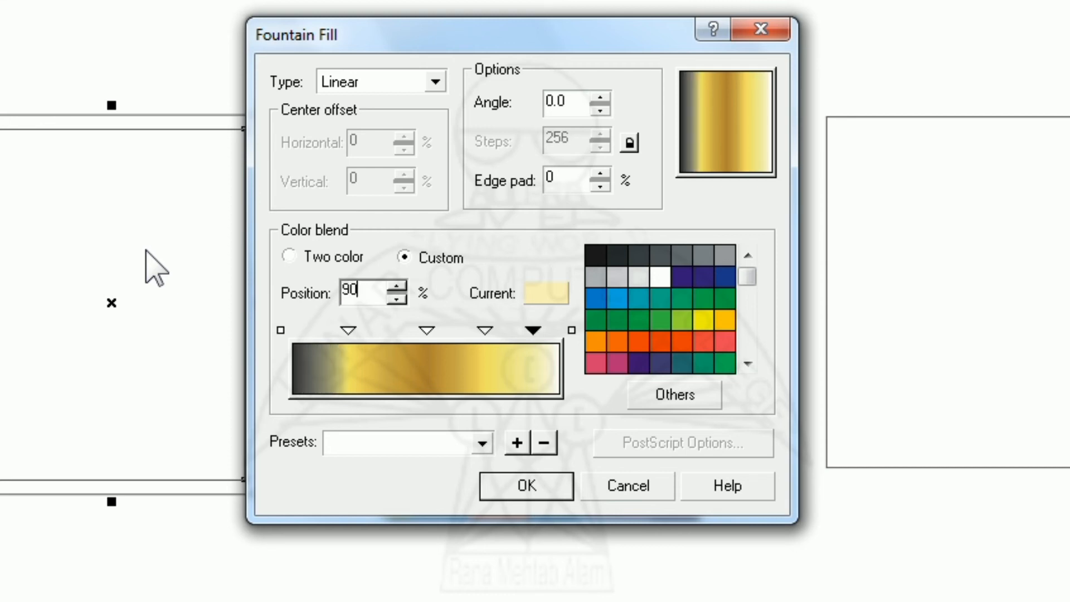
double_click(313, 333)
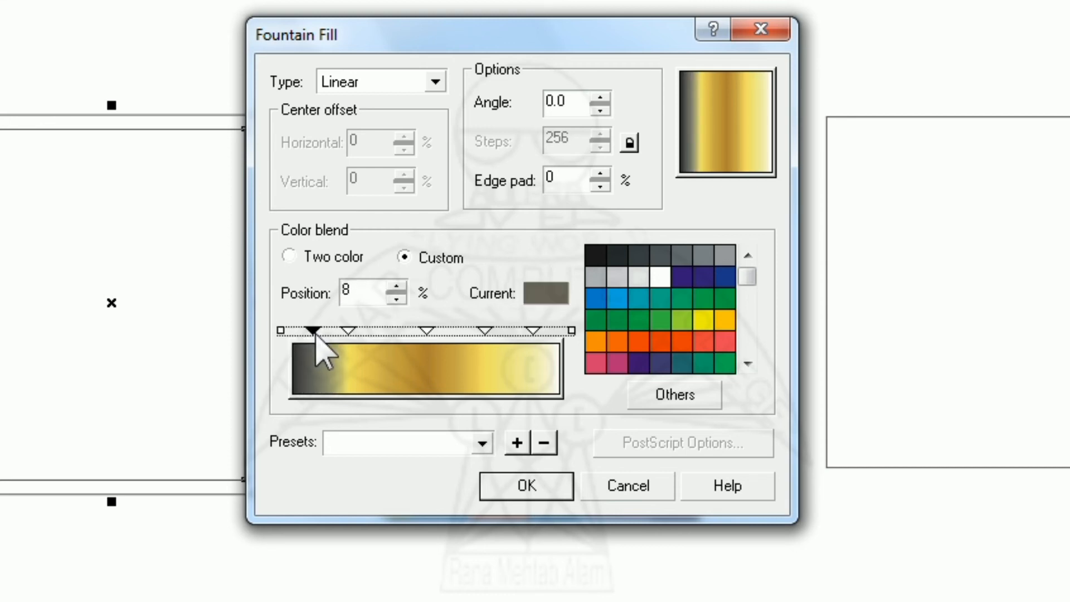
double_click(349, 290)
type("10")
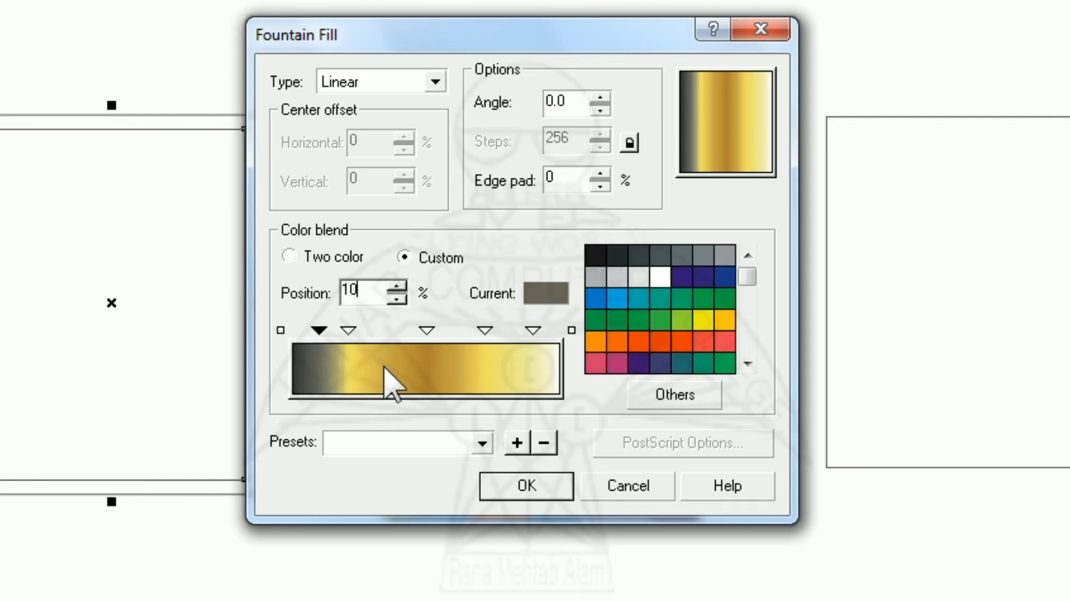
- Select the 10% and 90% markers together and set their colour to CMYK 1, 3, 45, 0
left_click(533, 331, "ctrl")
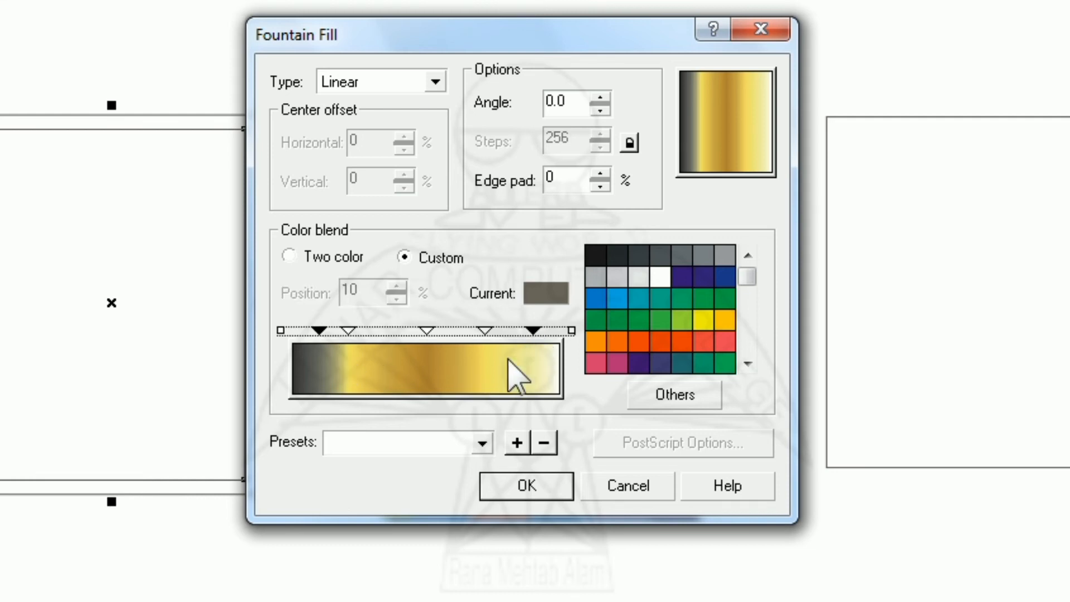
left_click(669, 397)
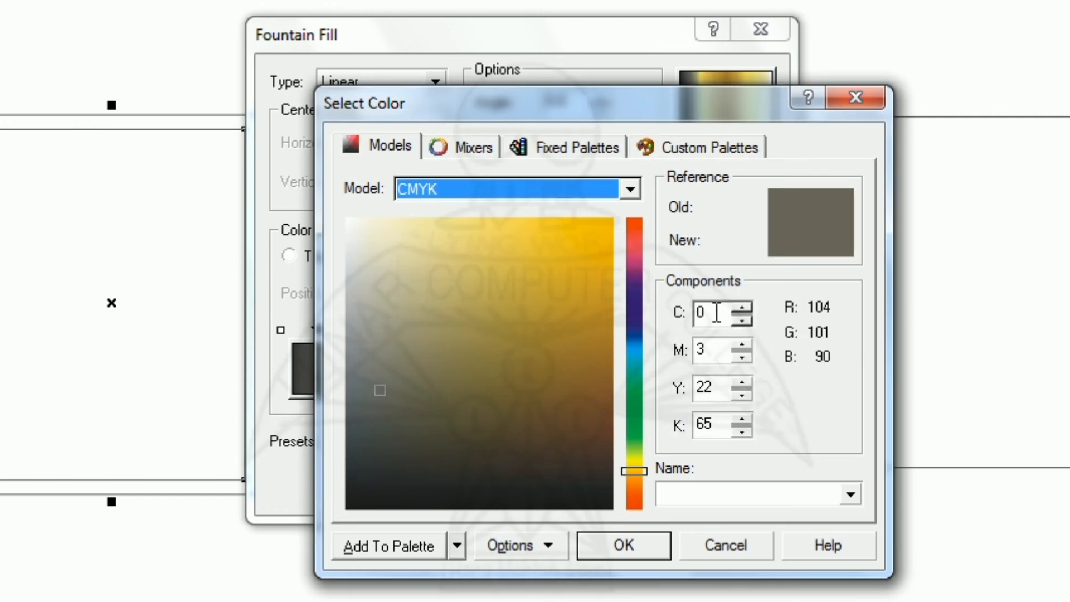
double_click(718, 313)
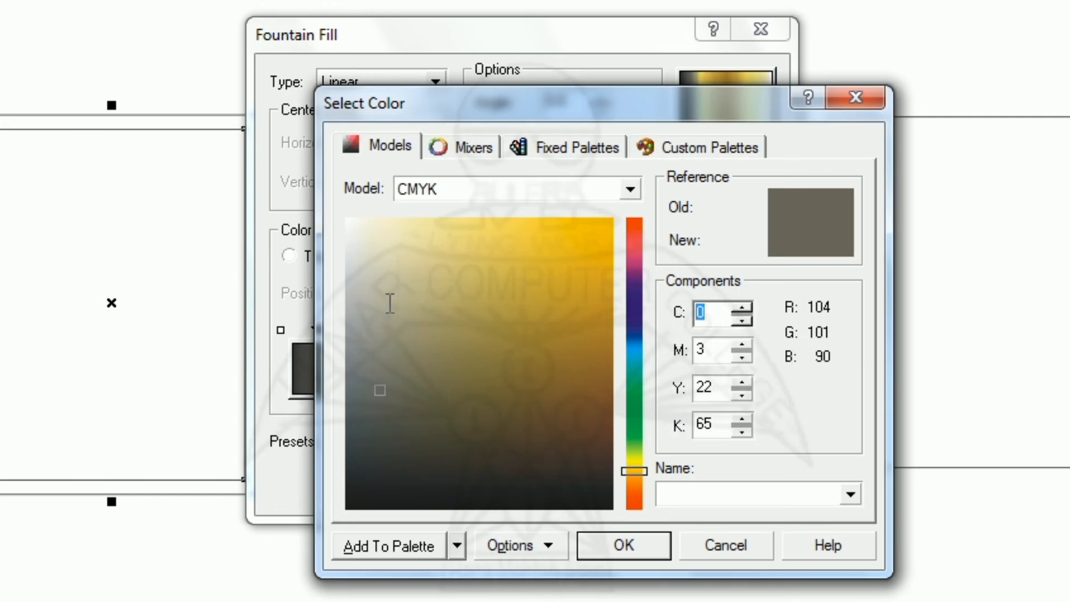
type("1")
key("Tab")
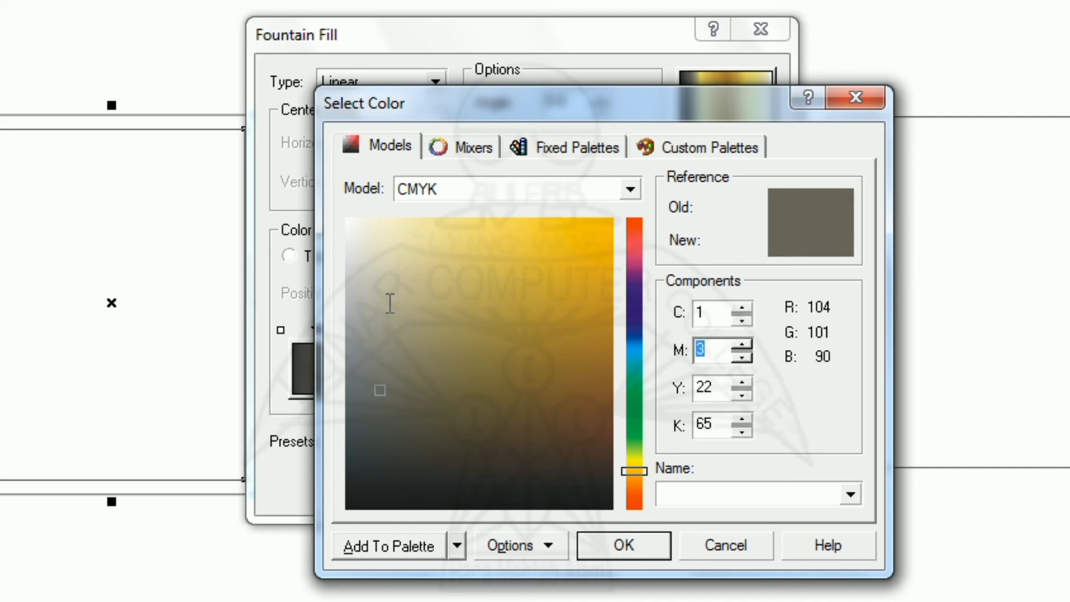
type("3")
key("Tab")
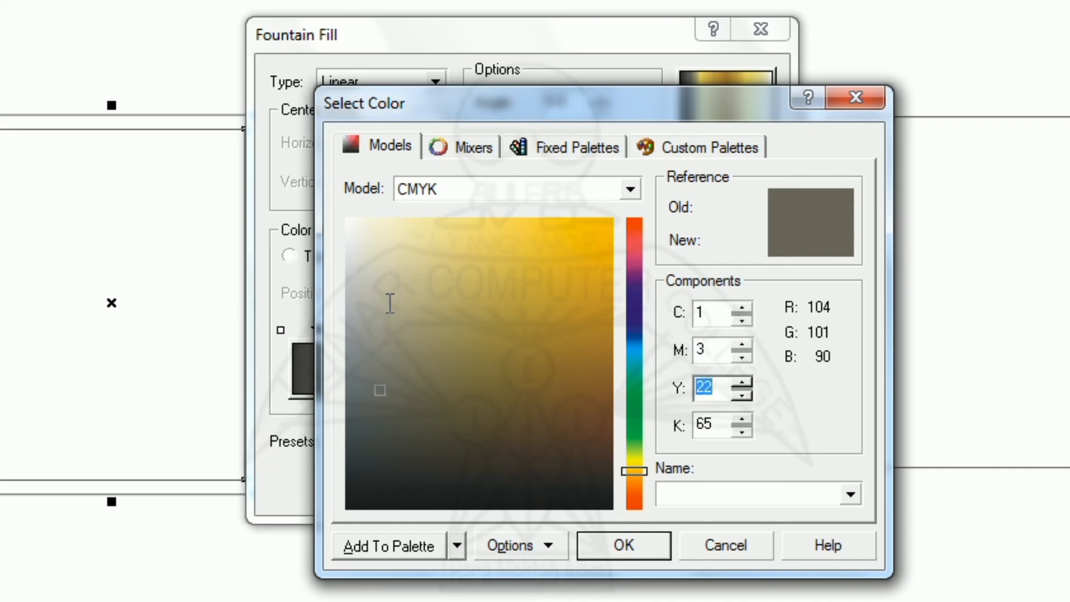
type("45")
key("Tab")
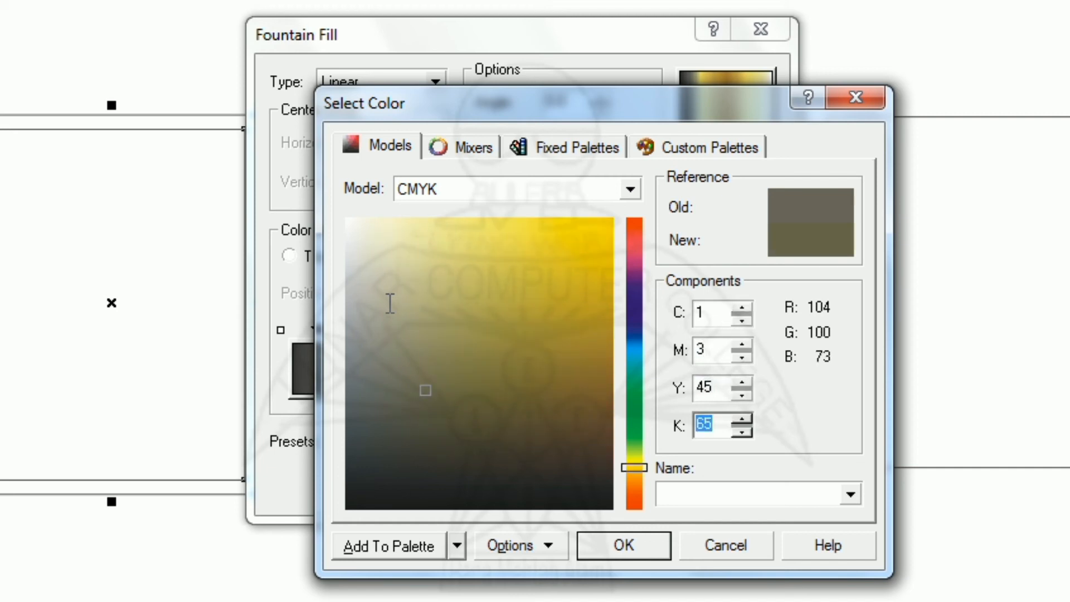
type("0")
left_click(619, 549)
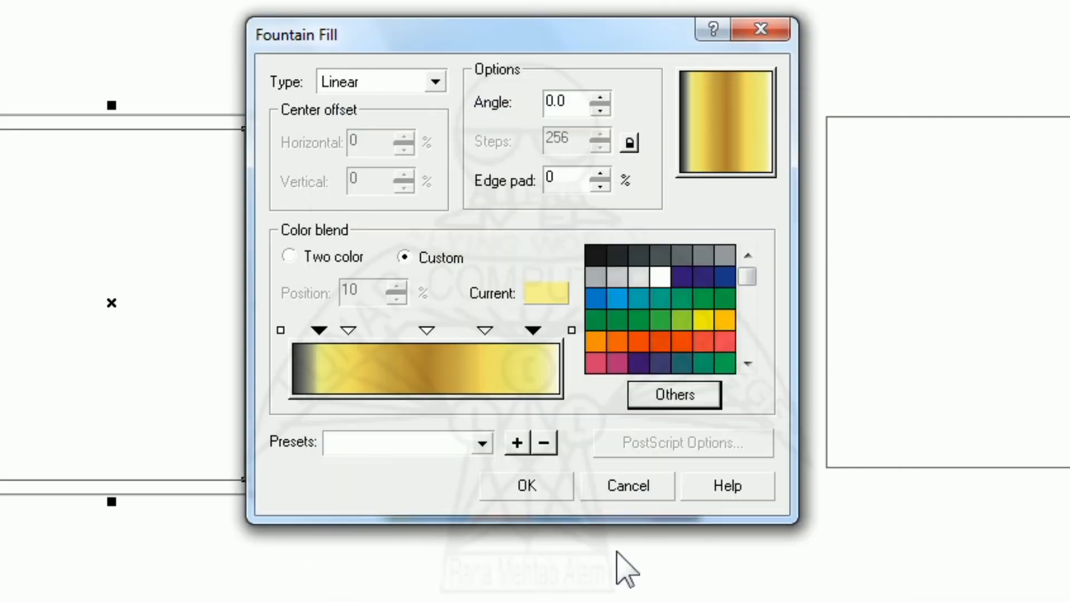
- Set both end markers of the blend to CMYK 22, 38, 100, 2 and apply the fountain fill to the frame
left_click(280, 331)
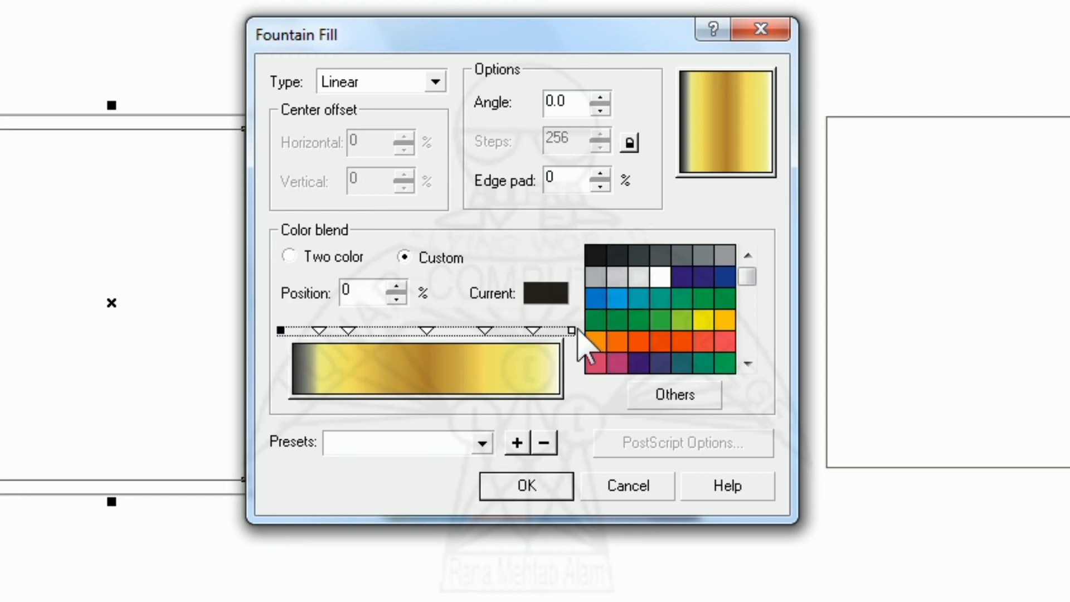
left_click(656, 395)
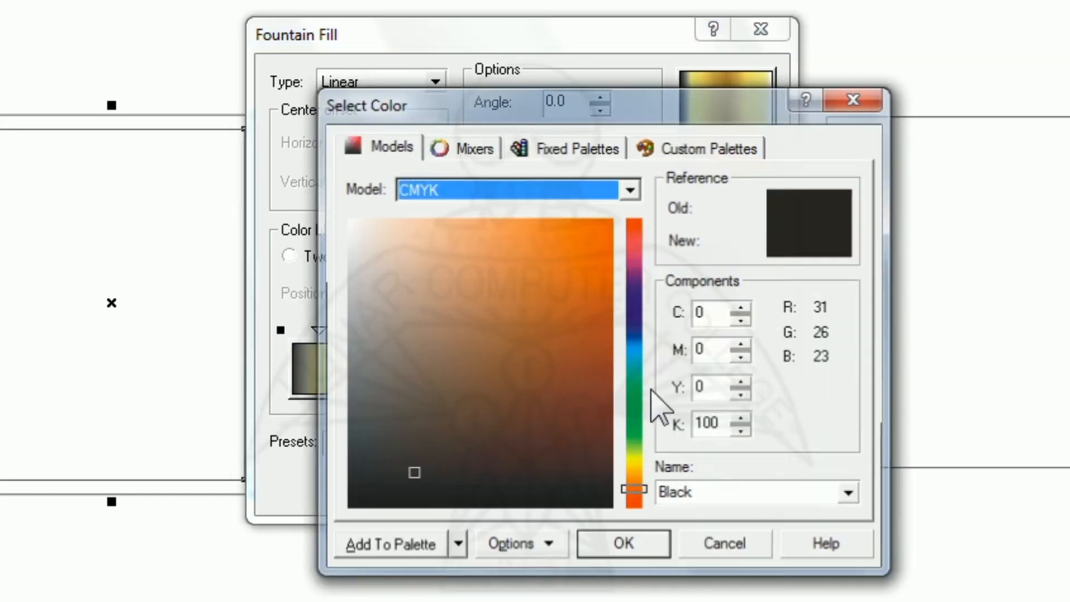
double_click(709, 313)
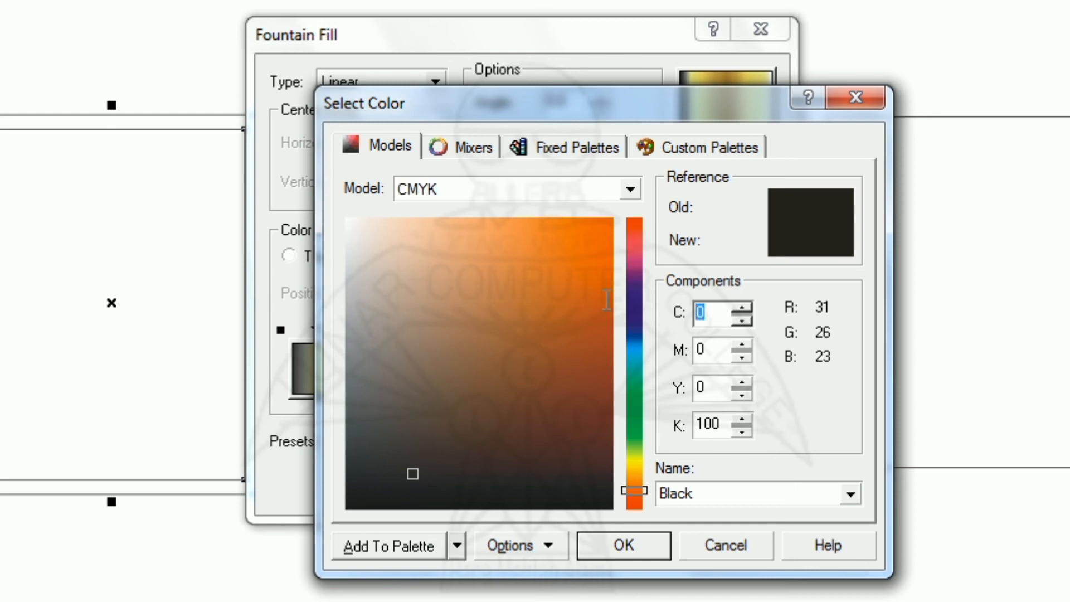
type("22")
key("Tab")
type("3")
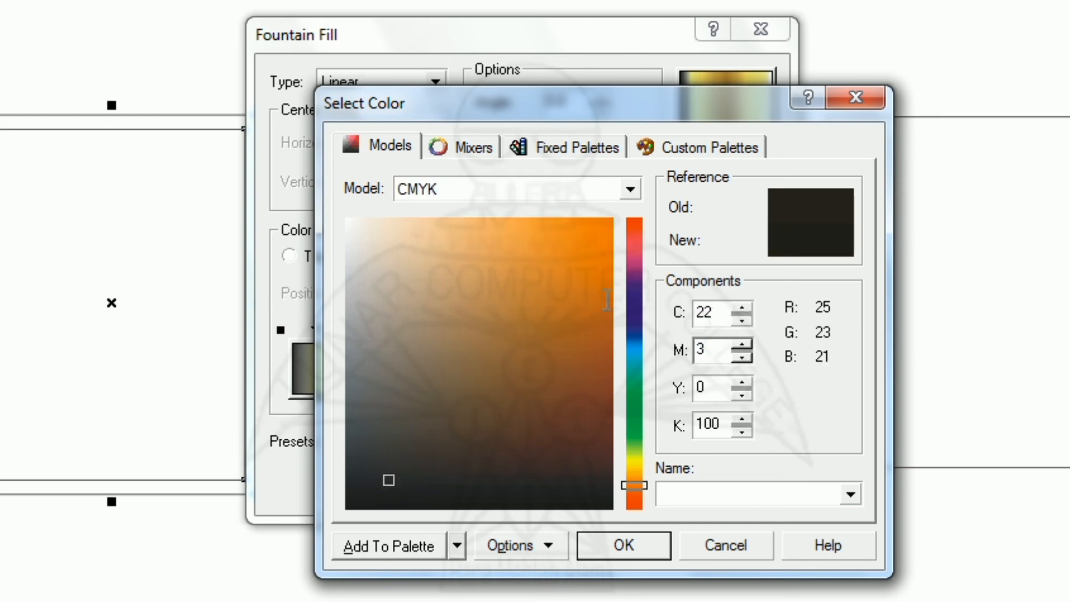
type("8")
key("Tab")
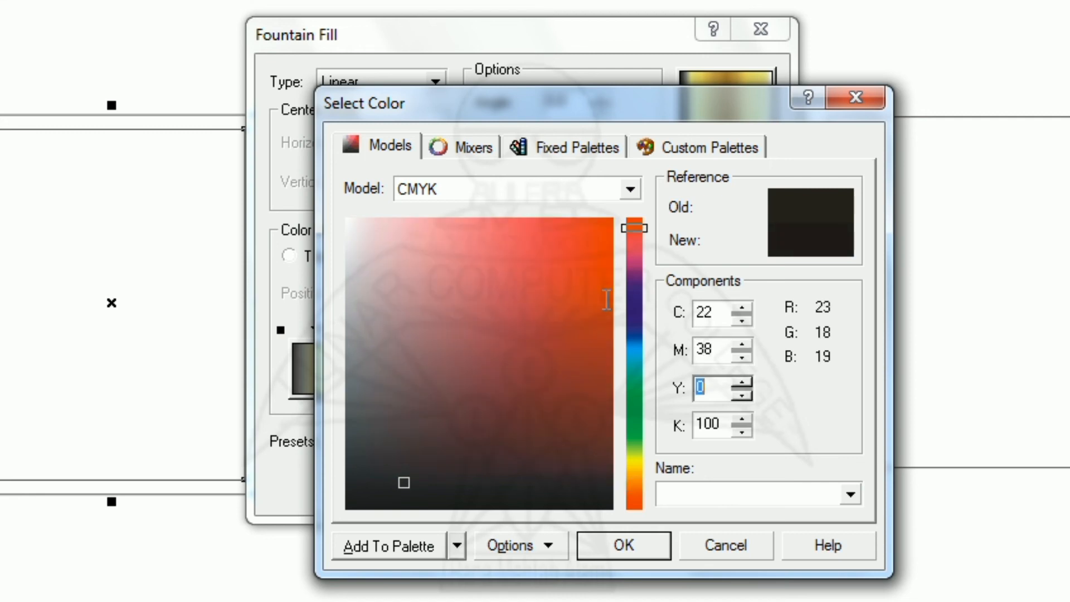
type("100")
key("Tab")
type("2")
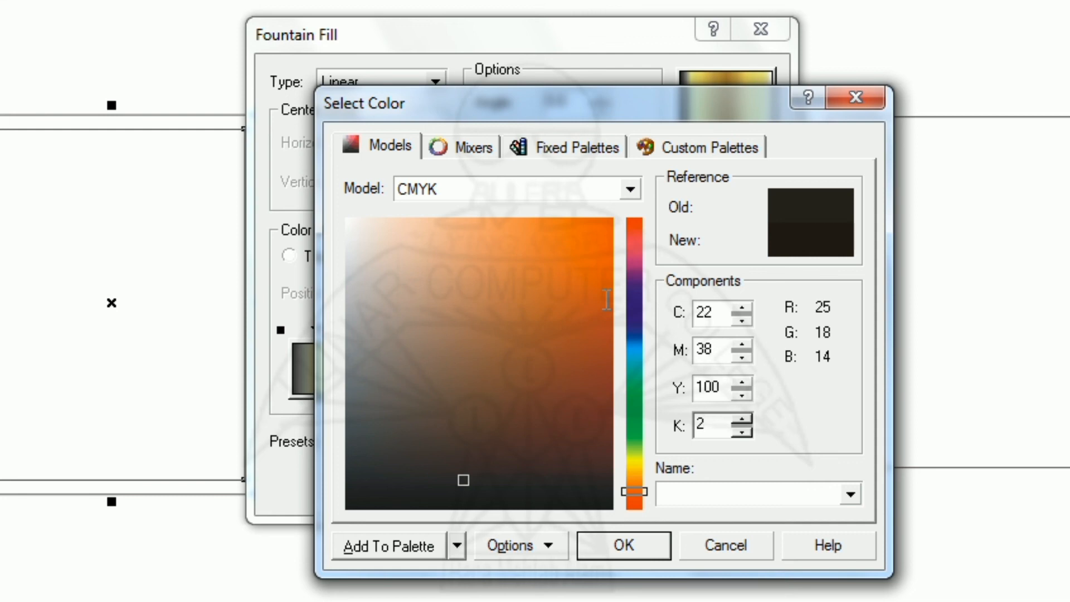
left_click(620, 544)
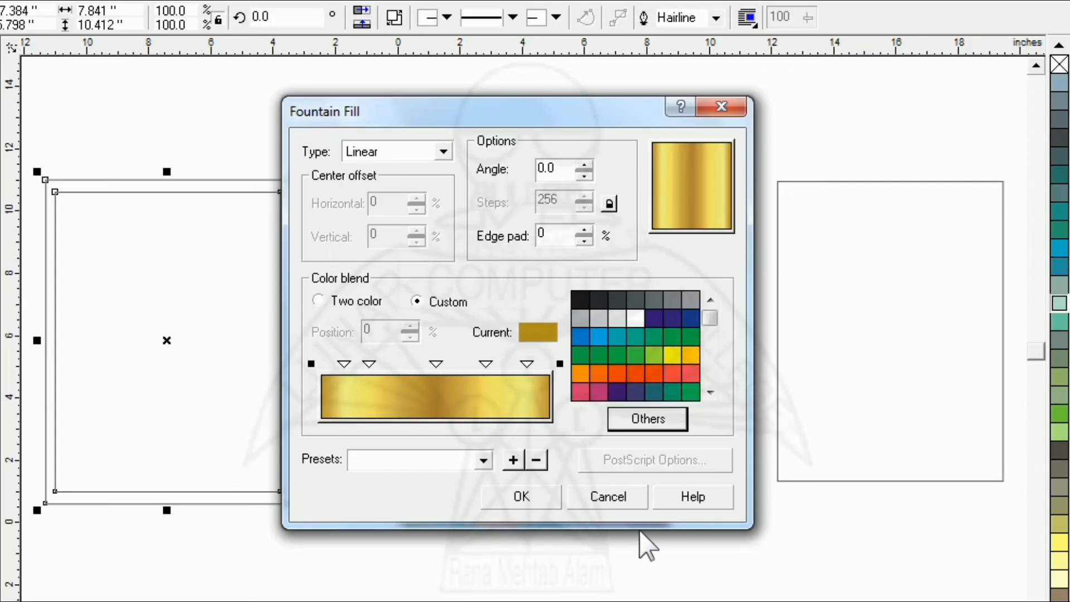
left_click(529, 483)
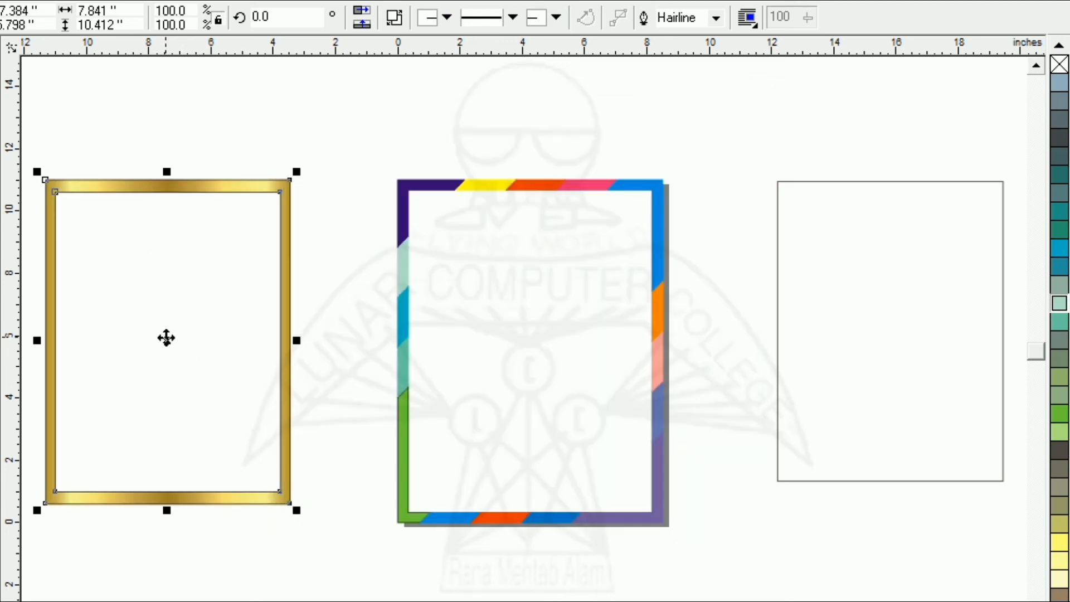
- Remove the outline from the gold frame and place the frame in the empty area left of the page
left_click_drag(167, 339, 245, 339)
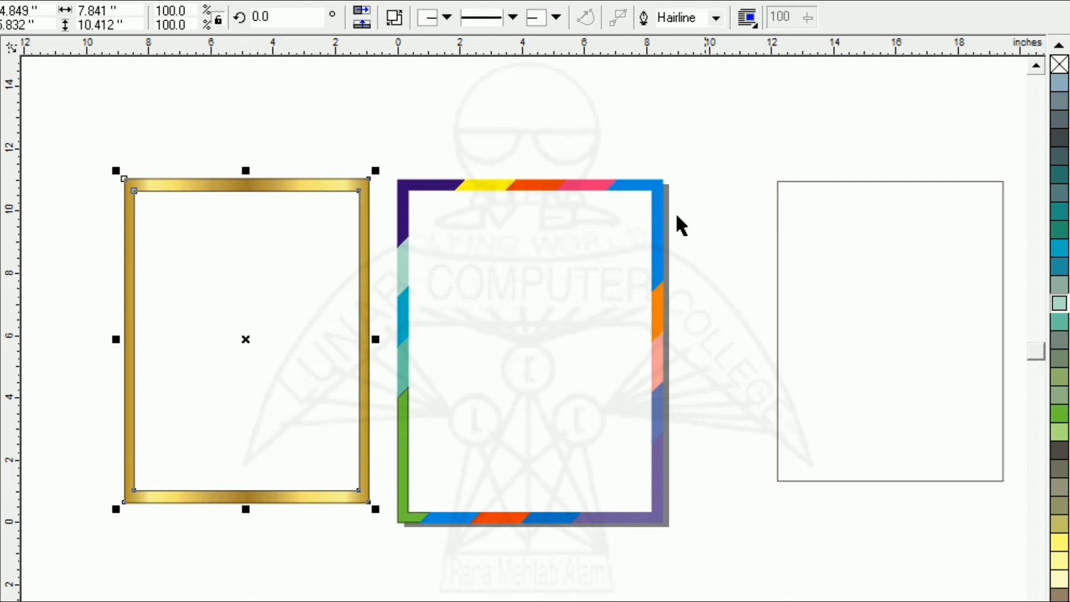
right_click(1060, 64)
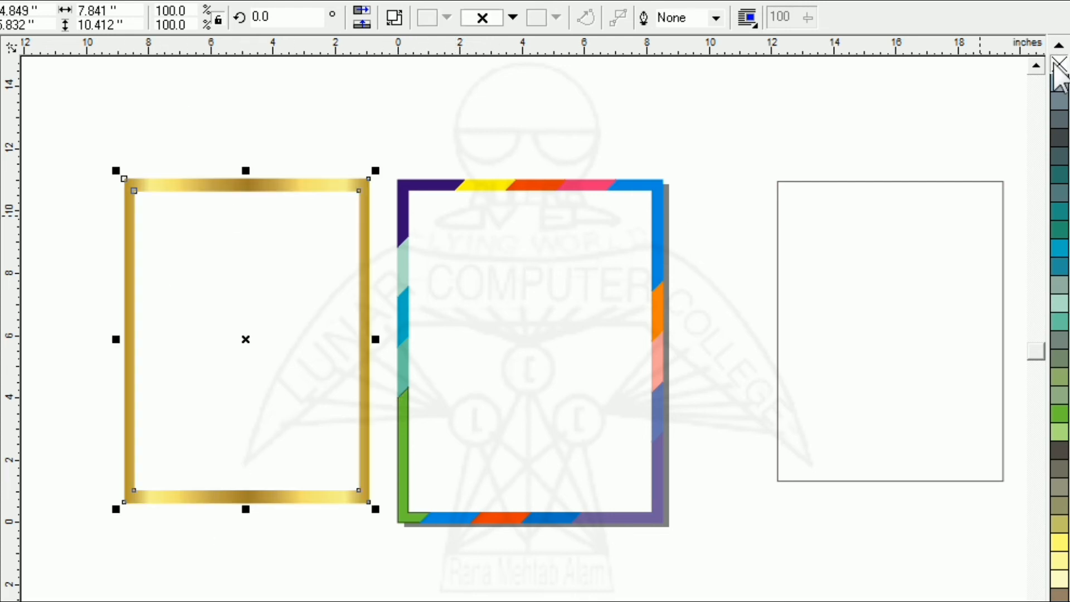
left_click(202, 104)
left_click_drag(237, 185, 203, 186)
left_click(216, 118)
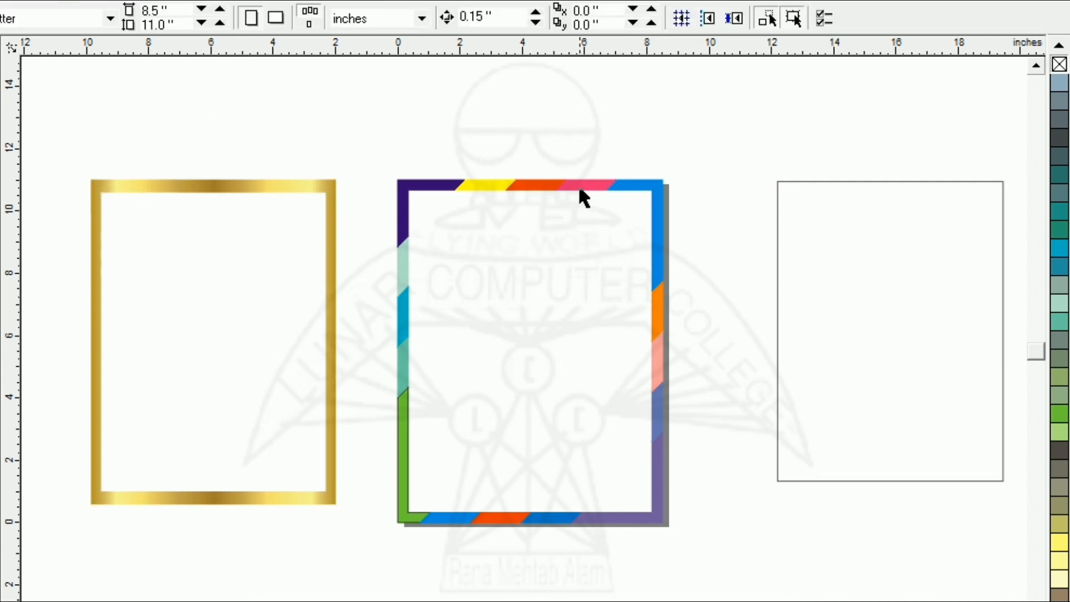
- Check the coloured segments along the top and left sides of the border one by one as separate objects
left_click(574, 187)
left_click(476, 149)
left_click(468, 186)
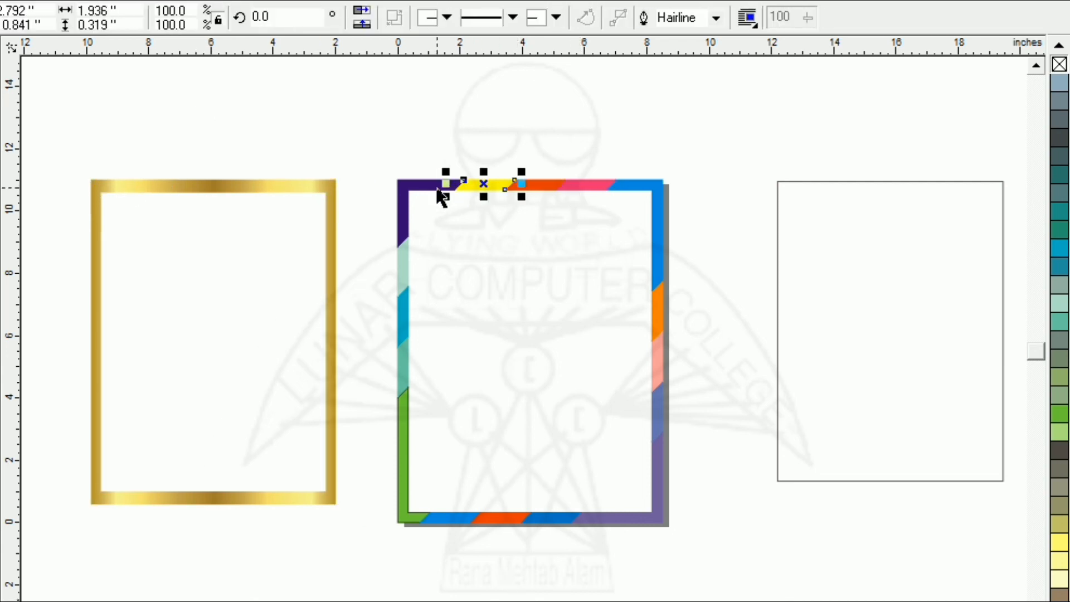
left_click(440, 185)
left_click(396, 258)
left_click(406, 299)
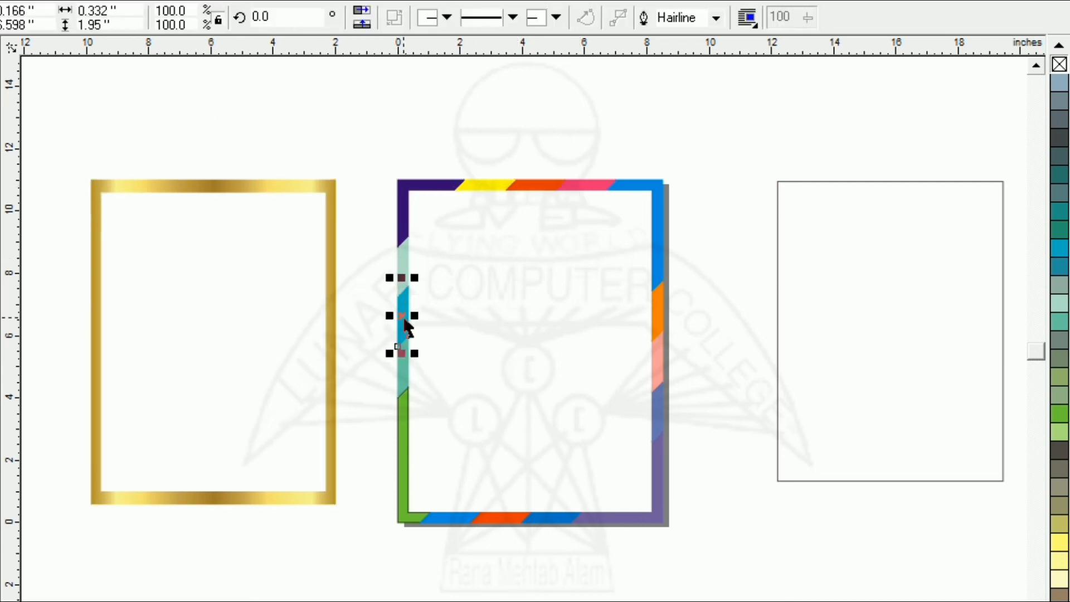
left_click(375, 387)
left_click(395, 370)
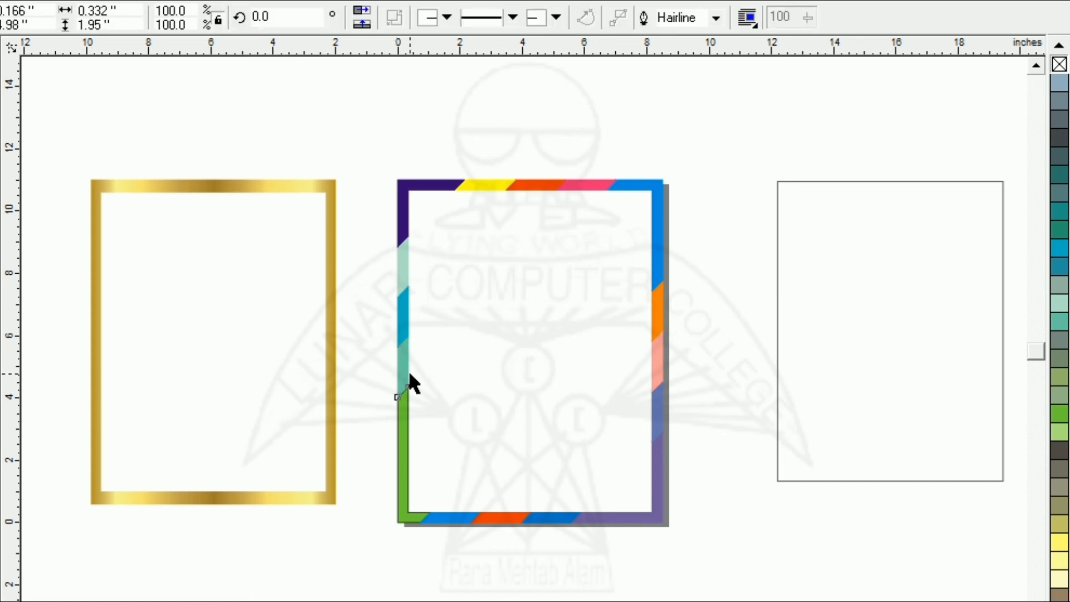
left_click(523, 418)
- Group all the multicoloured segments of the page border into one object
left_click_drag(759, 127, 348, 548)
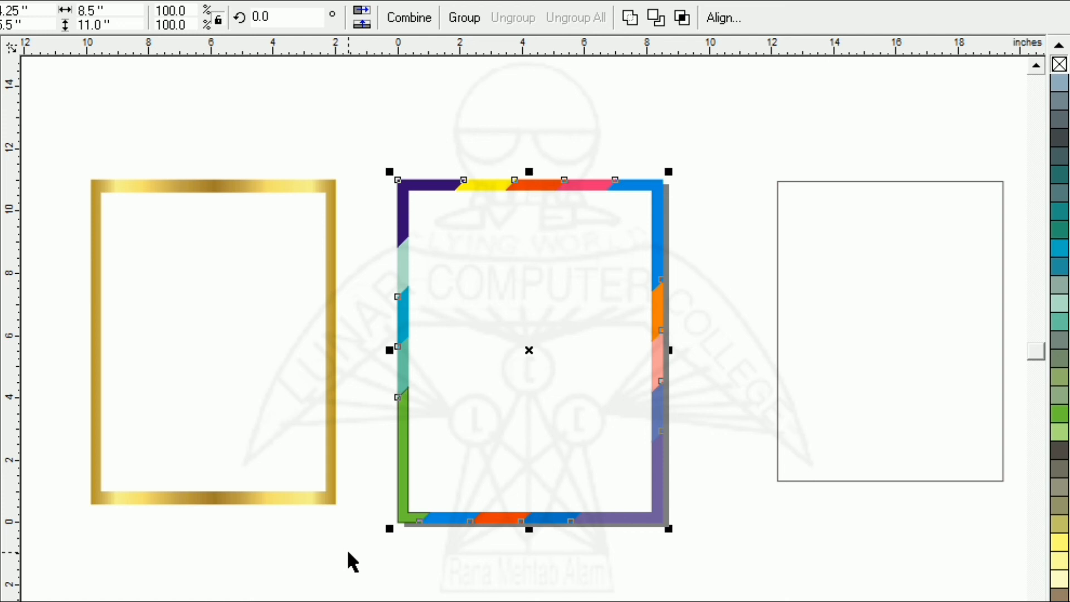
key("ctrl+g")
left_click(71, 237)
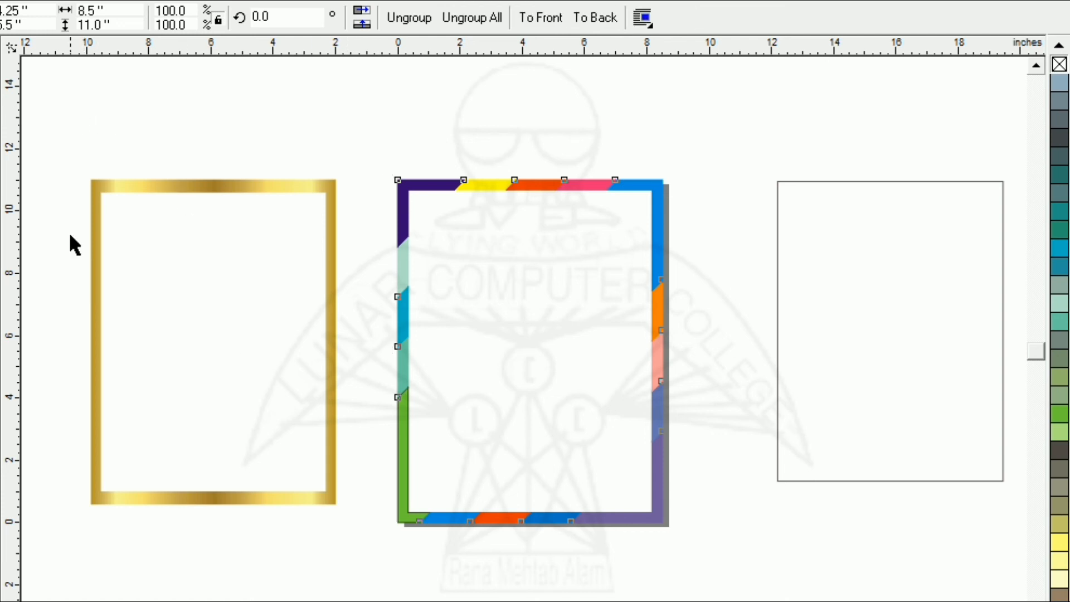
- Align the gold frame and the grouped multicoloured border on their centres, both horizontally and vertically
left_click_drag(391, 539, 775, 574)
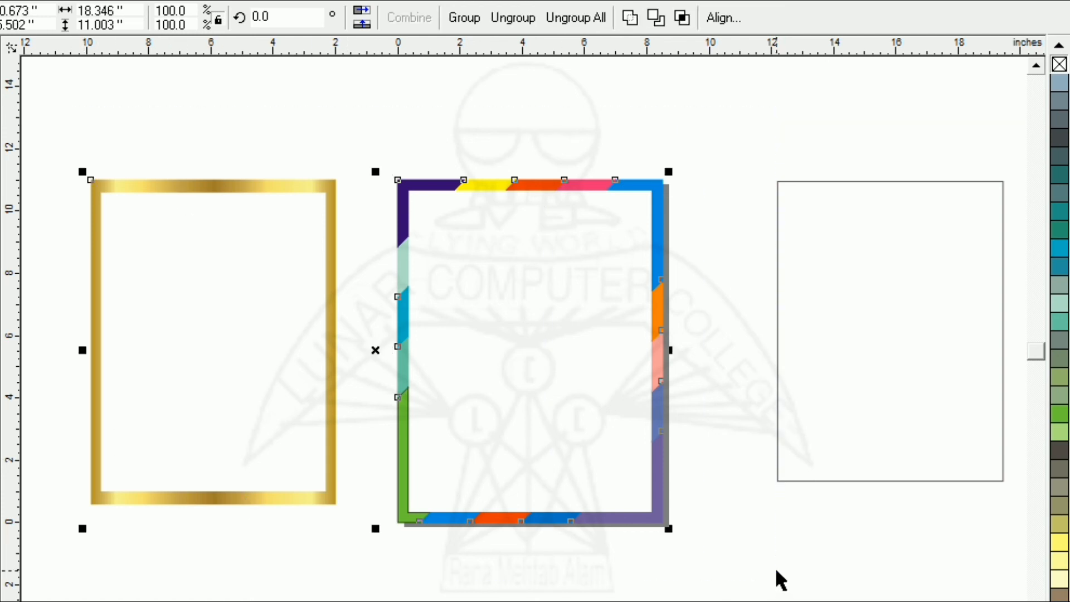
left_click(721, 21)
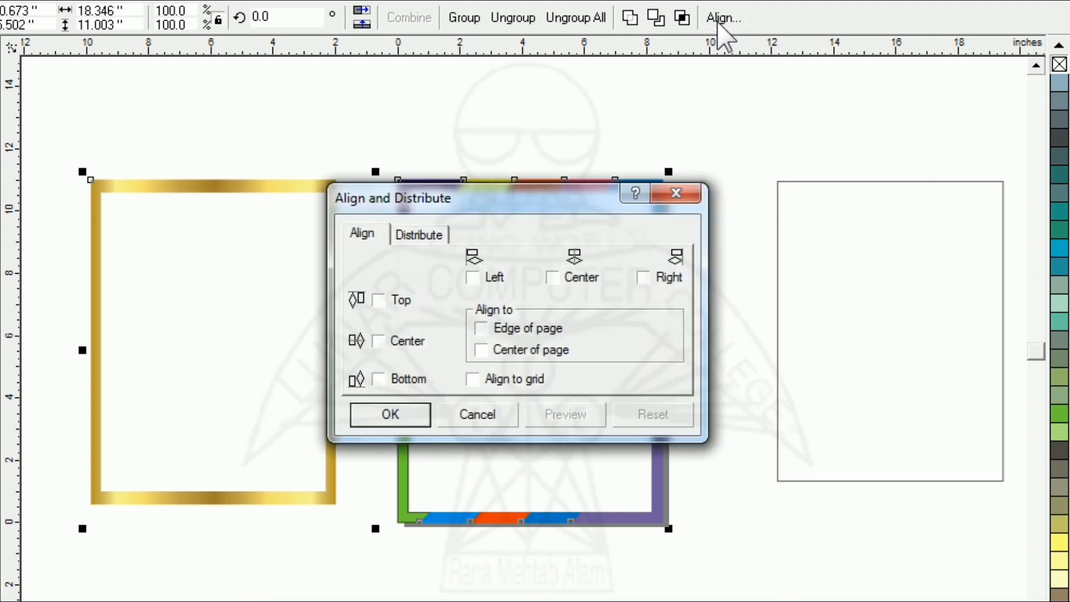
left_click(557, 275)
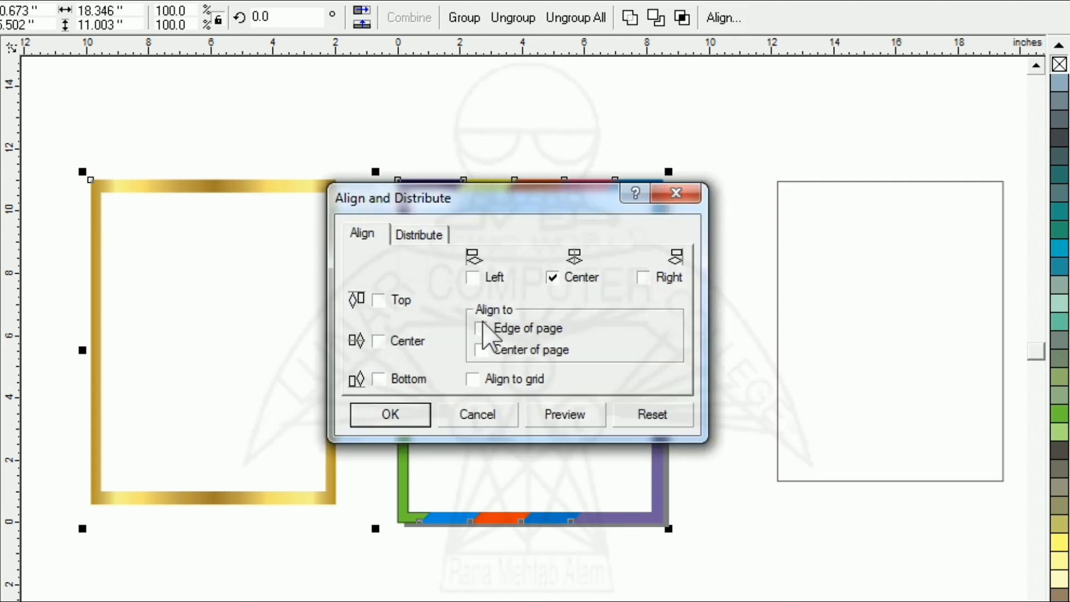
left_click(406, 343)
left_click(409, 418)
- Delete the leftover unfilled rectangle beside the page and fit the whole border design in view
left_click(787, 329)
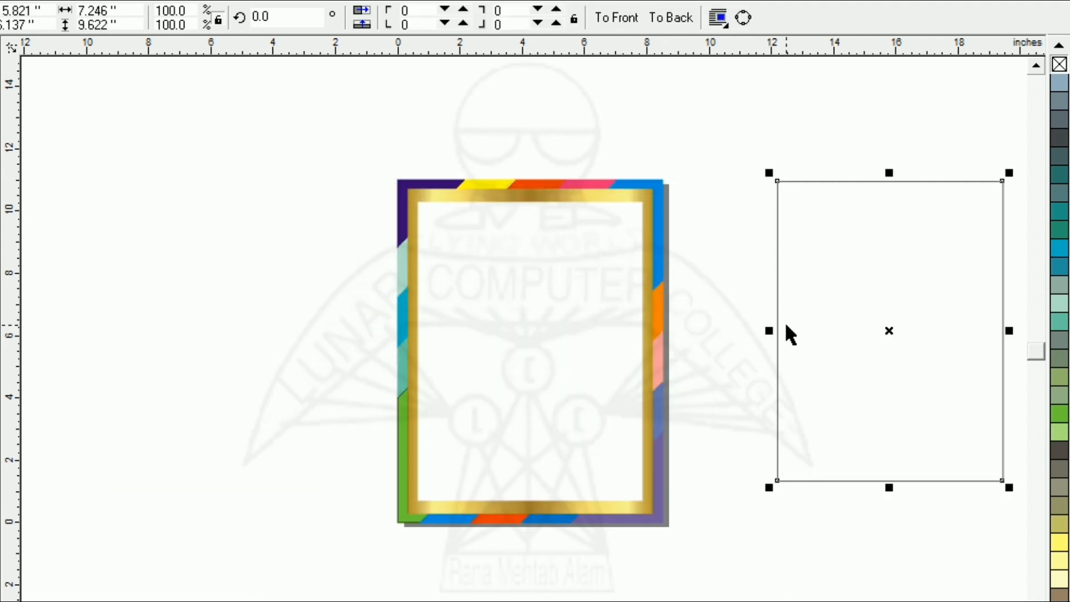
key("Delete")
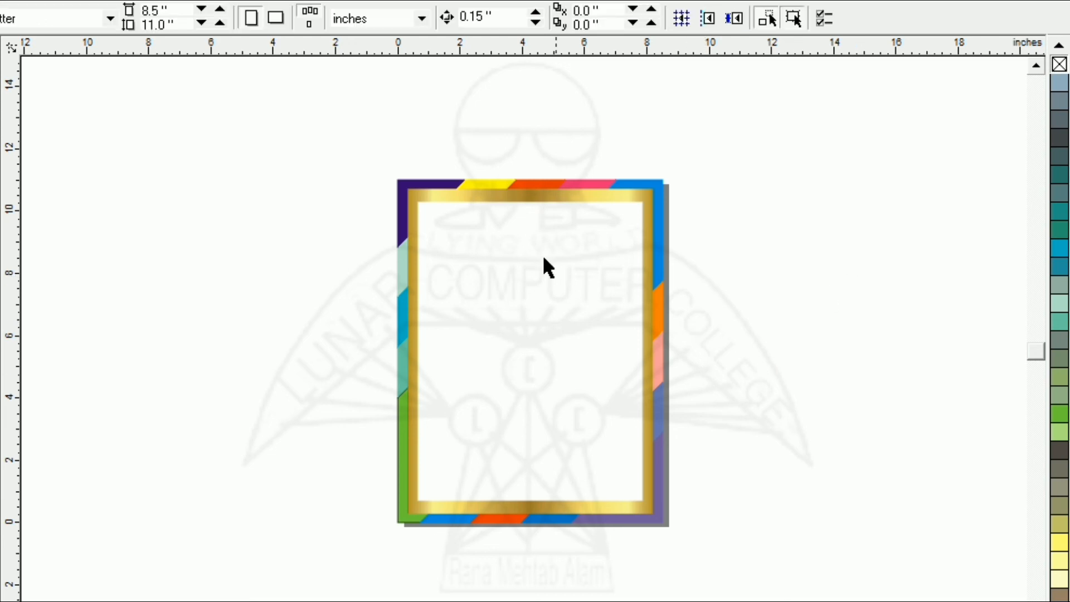
key("ctrl+a")
key("F4")
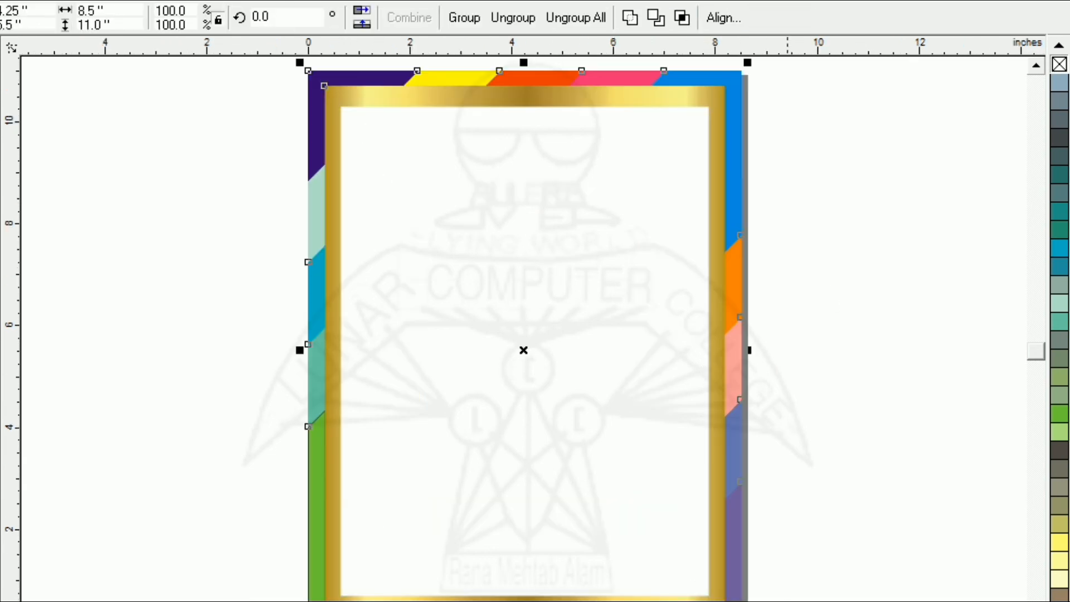
left_click(216, 284)
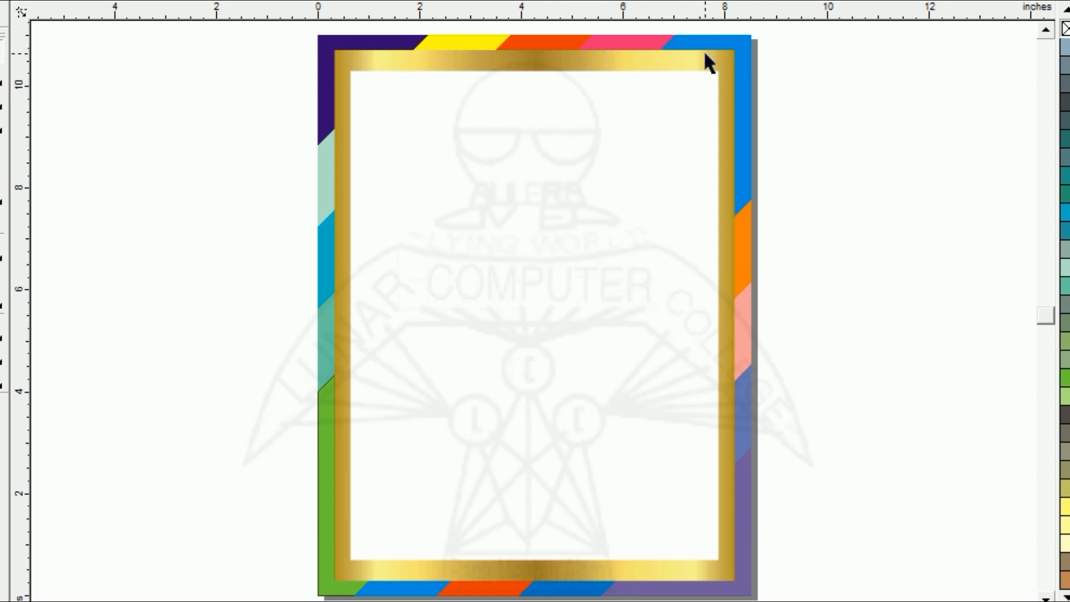